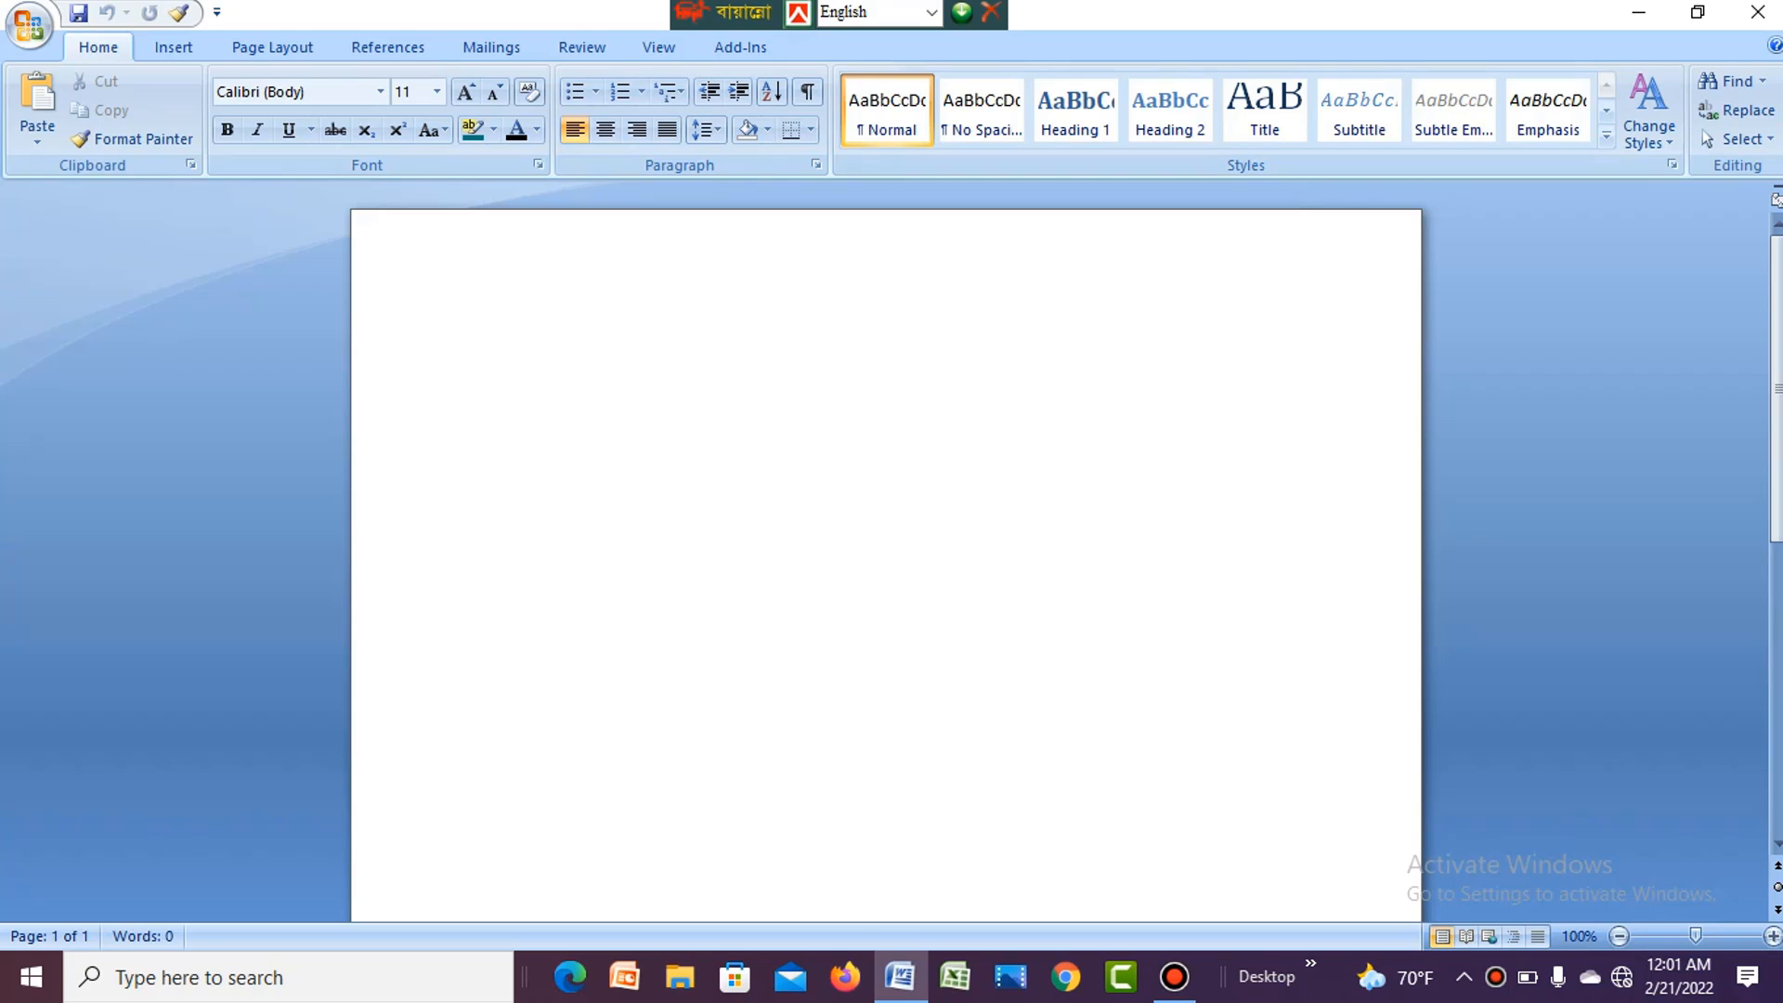
- Write a sentence in the blank document that gives the person's full name after "I am" and ends with "and I like to code."
{"action": "type", "text": "I am imran ahmm"}
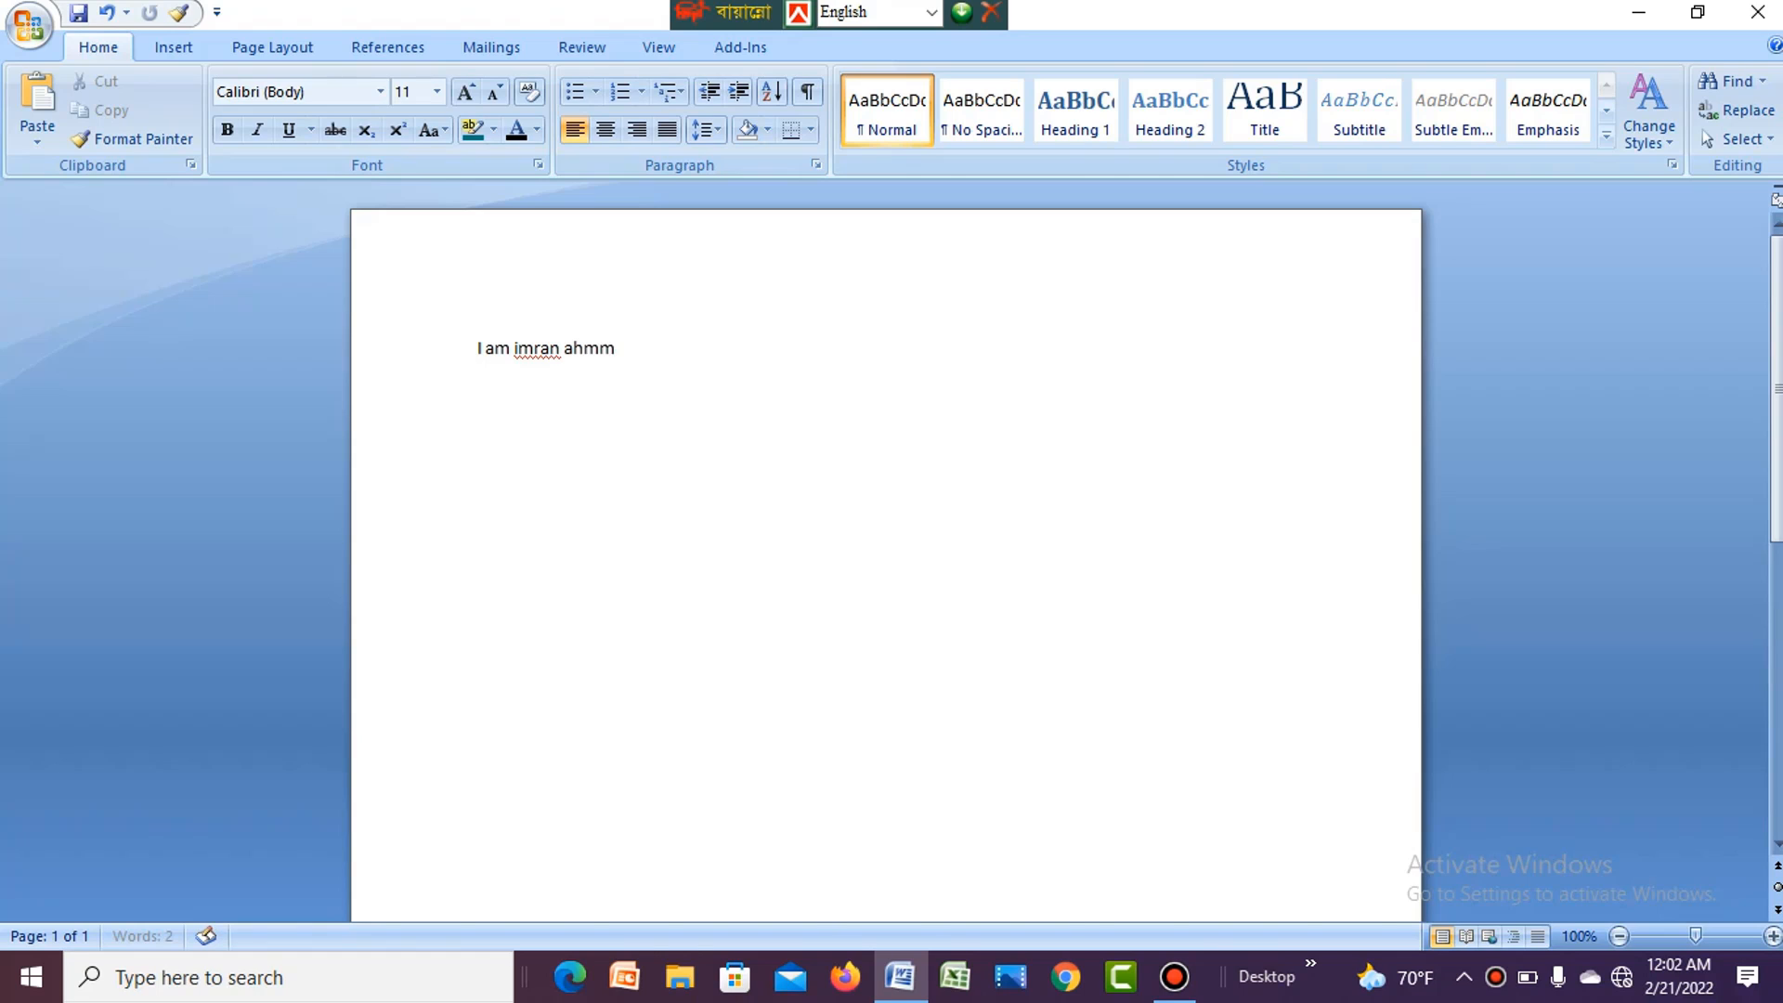
{"action": "type", "text": "ed and  I"}
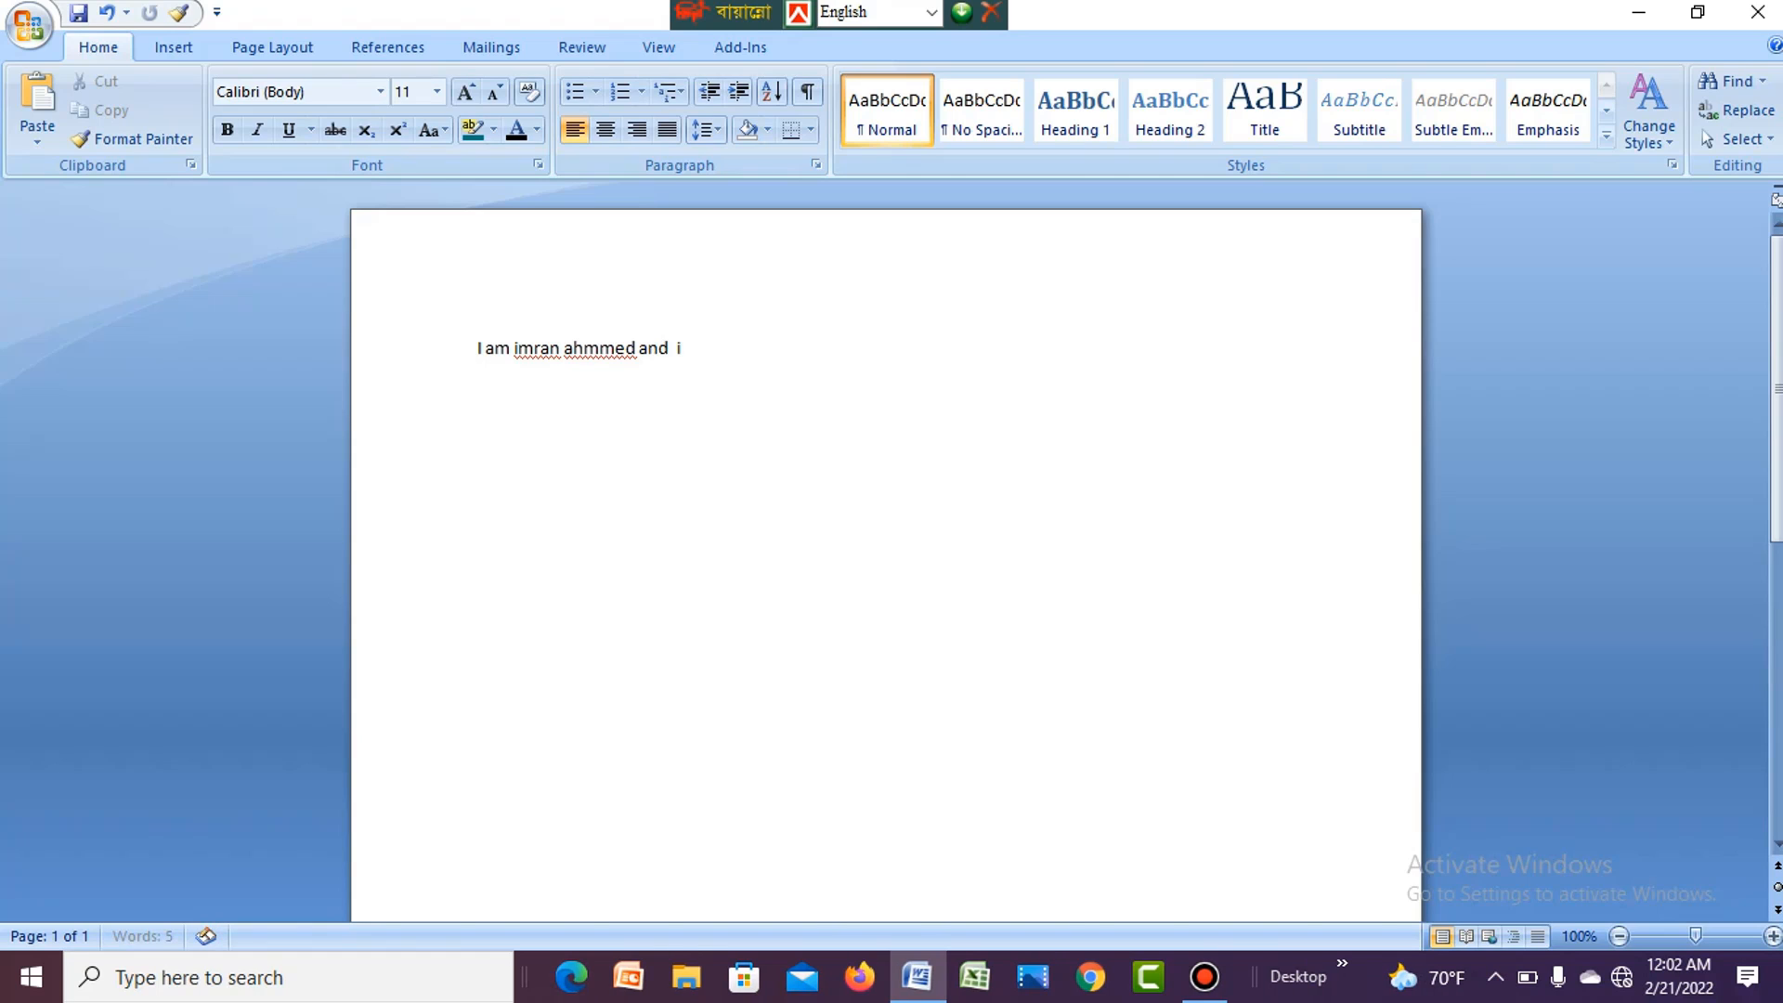
{"action": "type", "text": " like to code."}
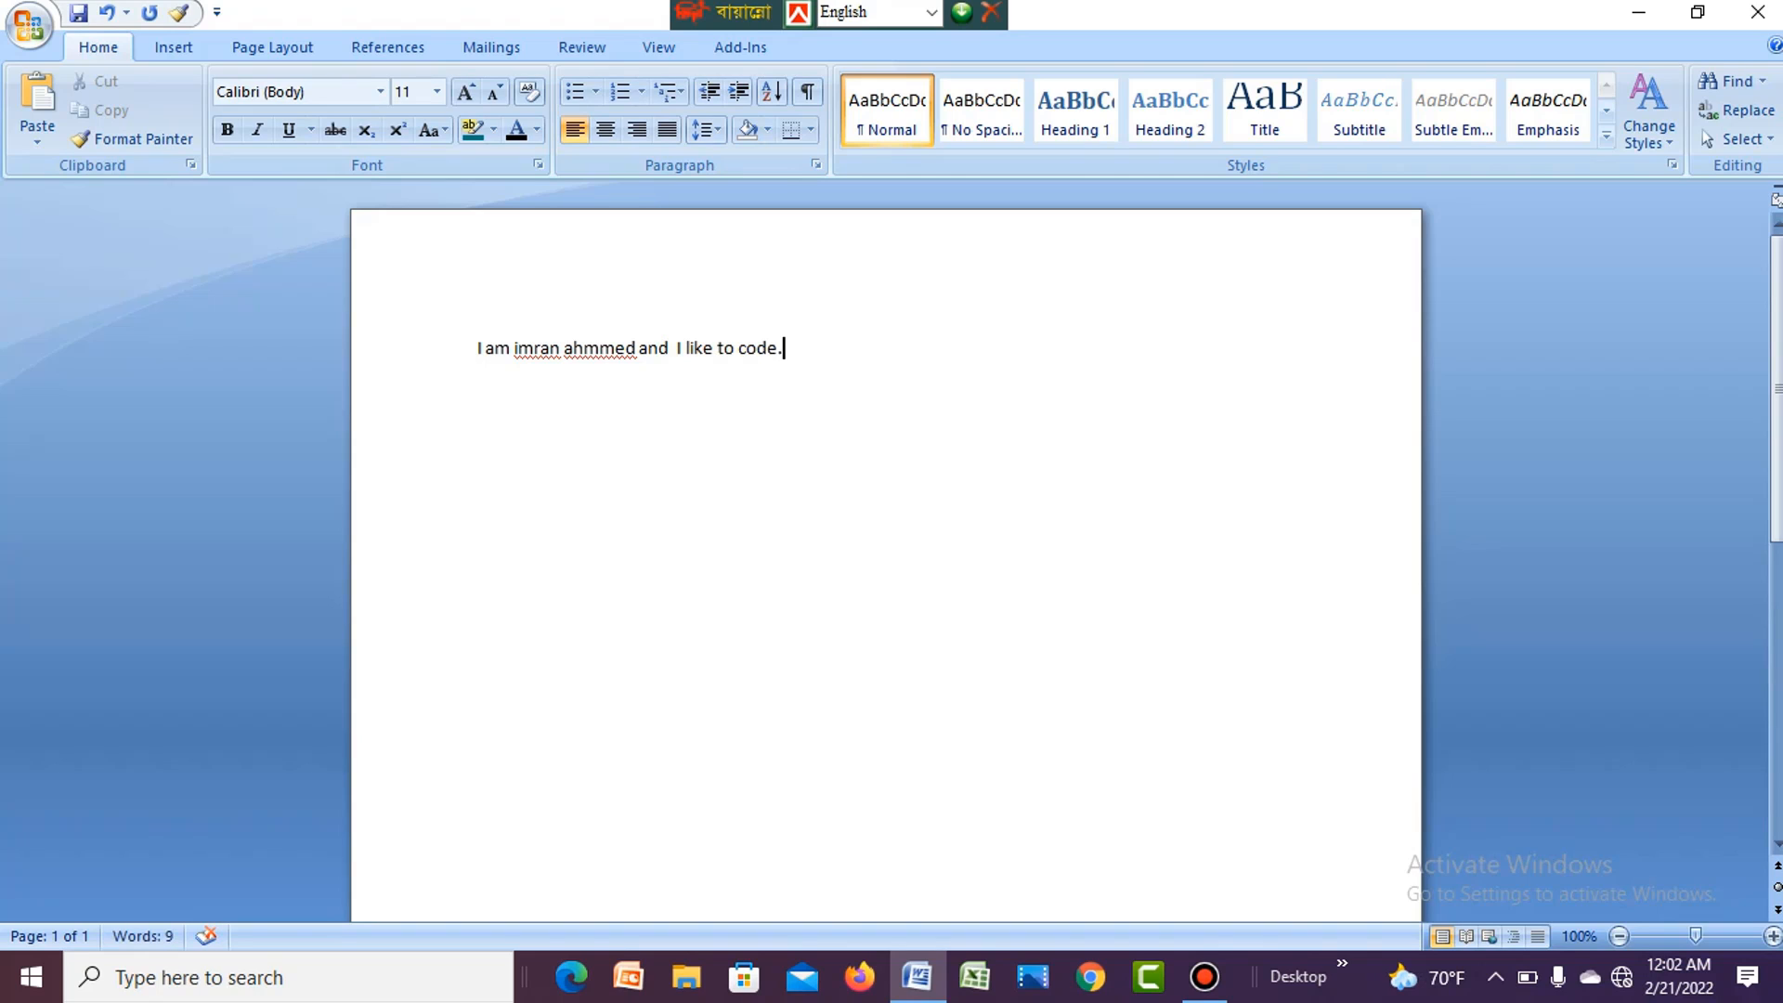
{"action": "left_click", "coordinate": [616, 348]}
{"action": "key", "text": "ctrl+u"}
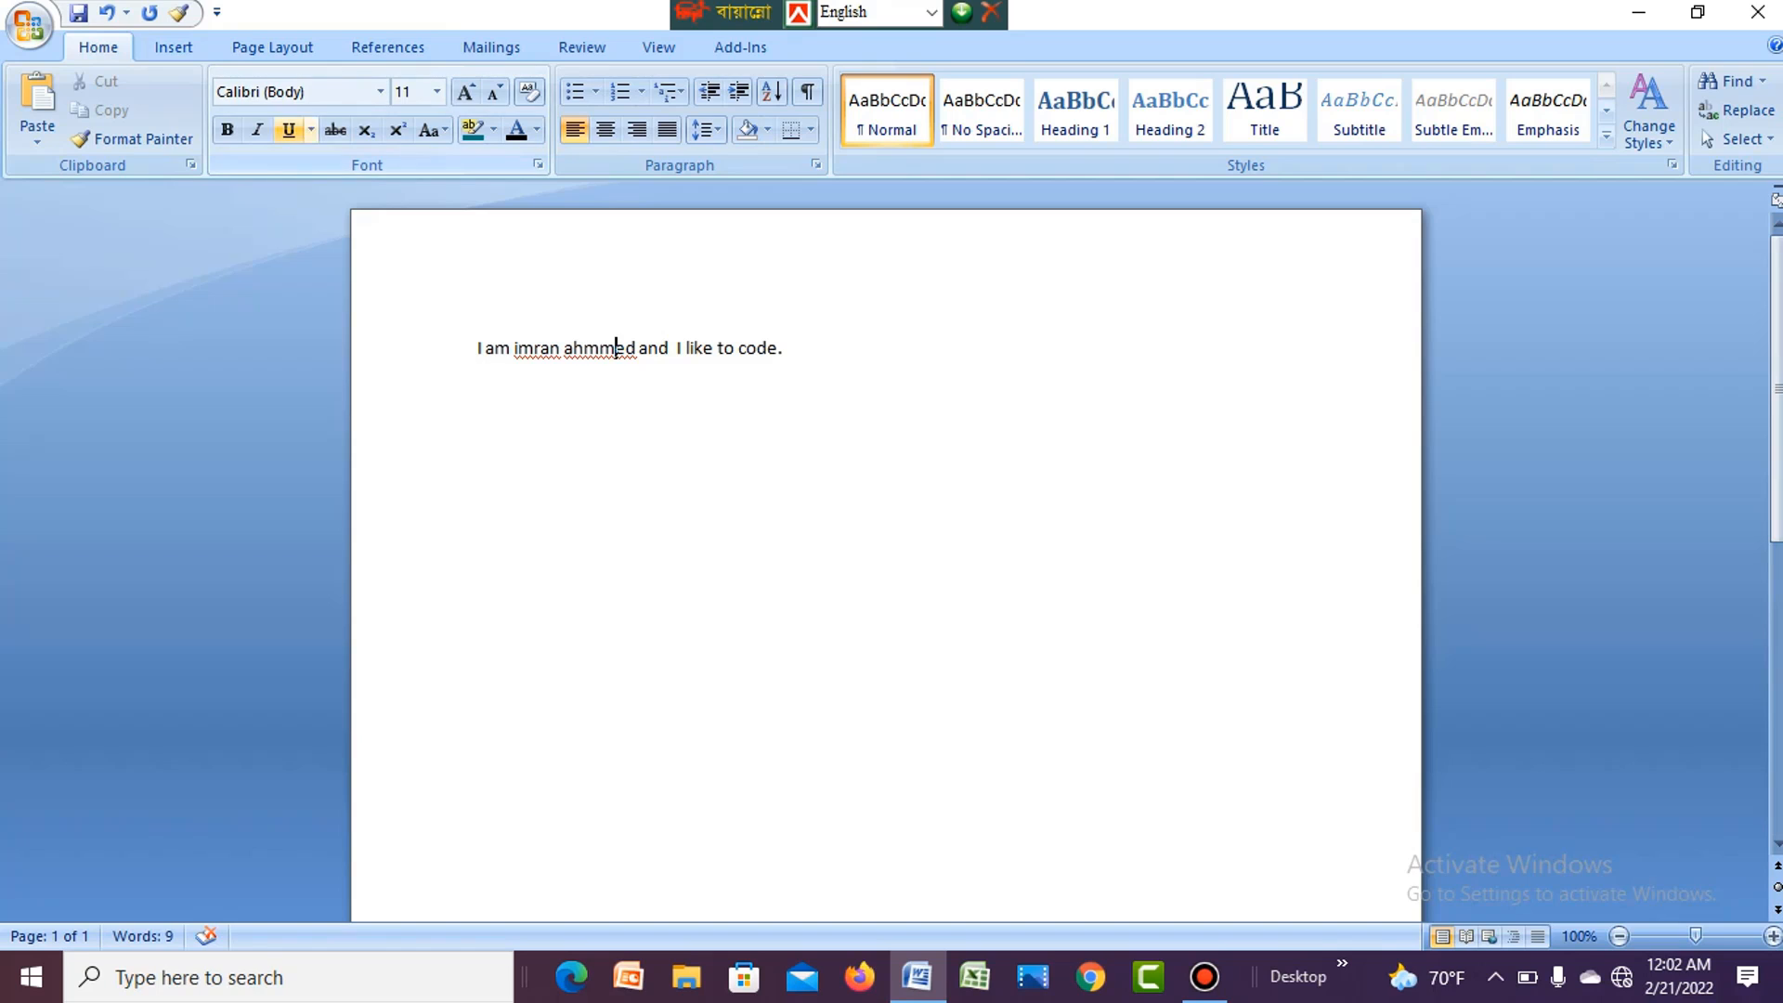
{"action": "key", "text": "ctrl+u"}
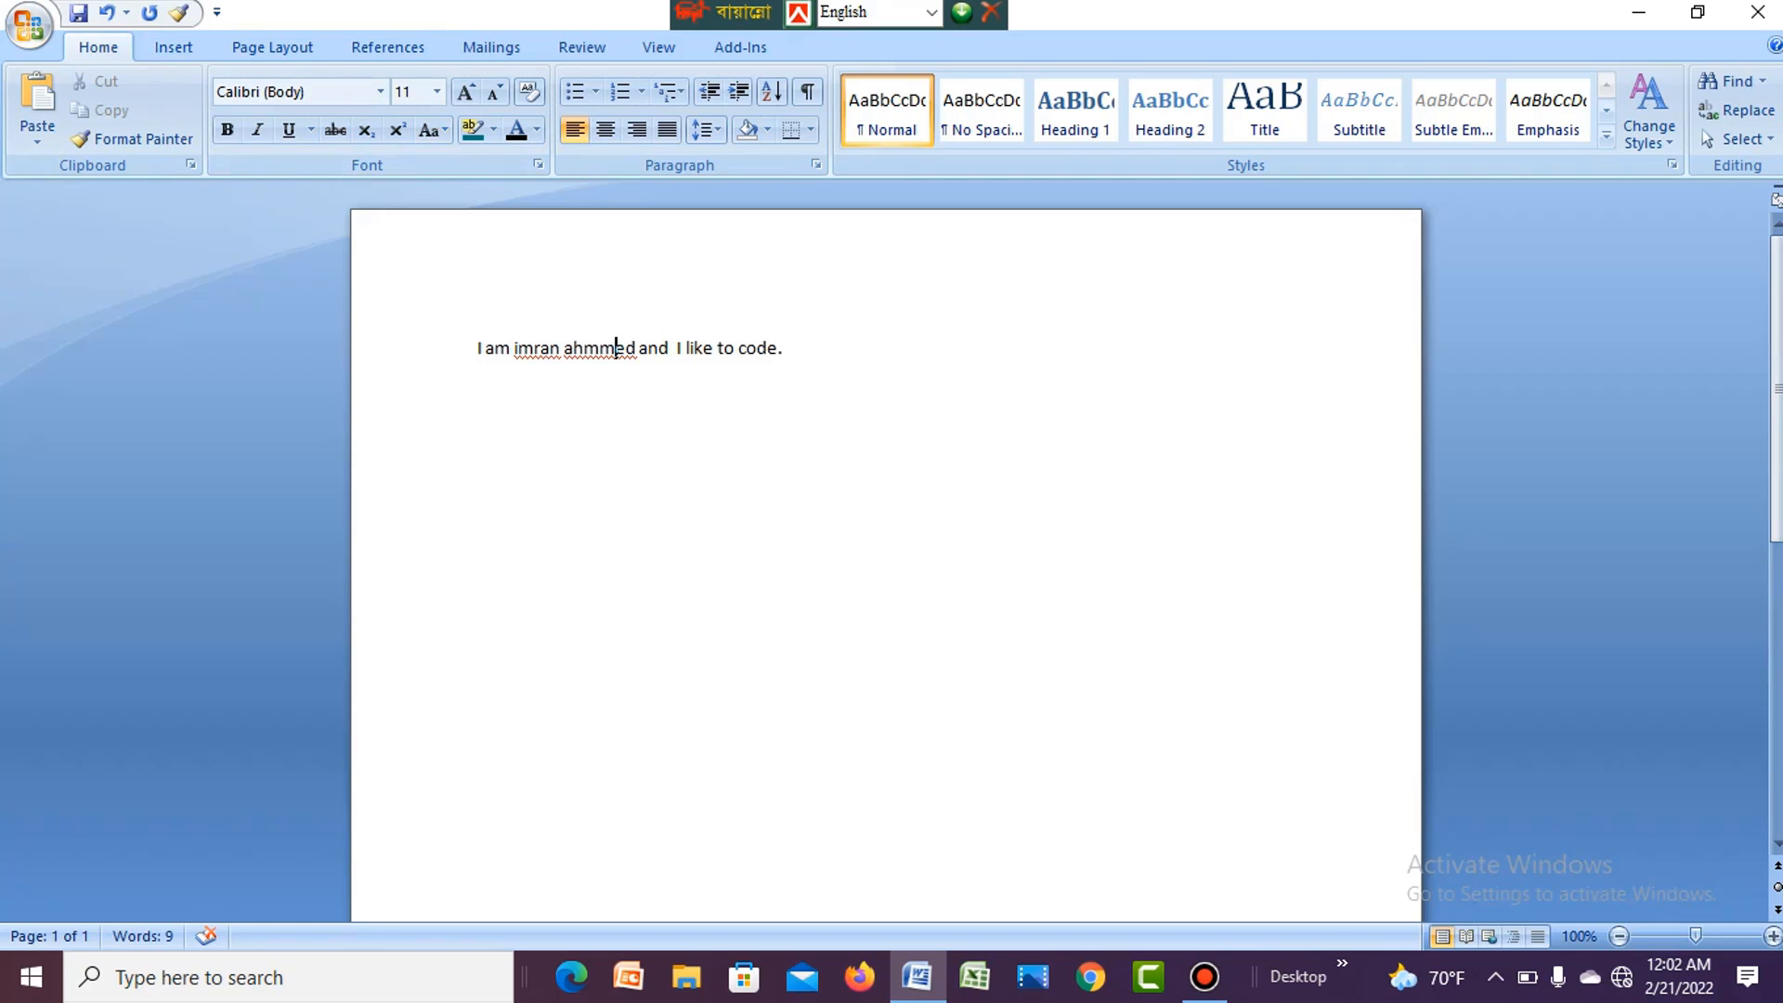
{"action": "key", "text": "ctrl+a"}
{"action": "left_click", "coordinate": [970, 334]}
{"action": "left_click_drag", "start_coordinate": [789, 351], "coordinate": [476, 351]}
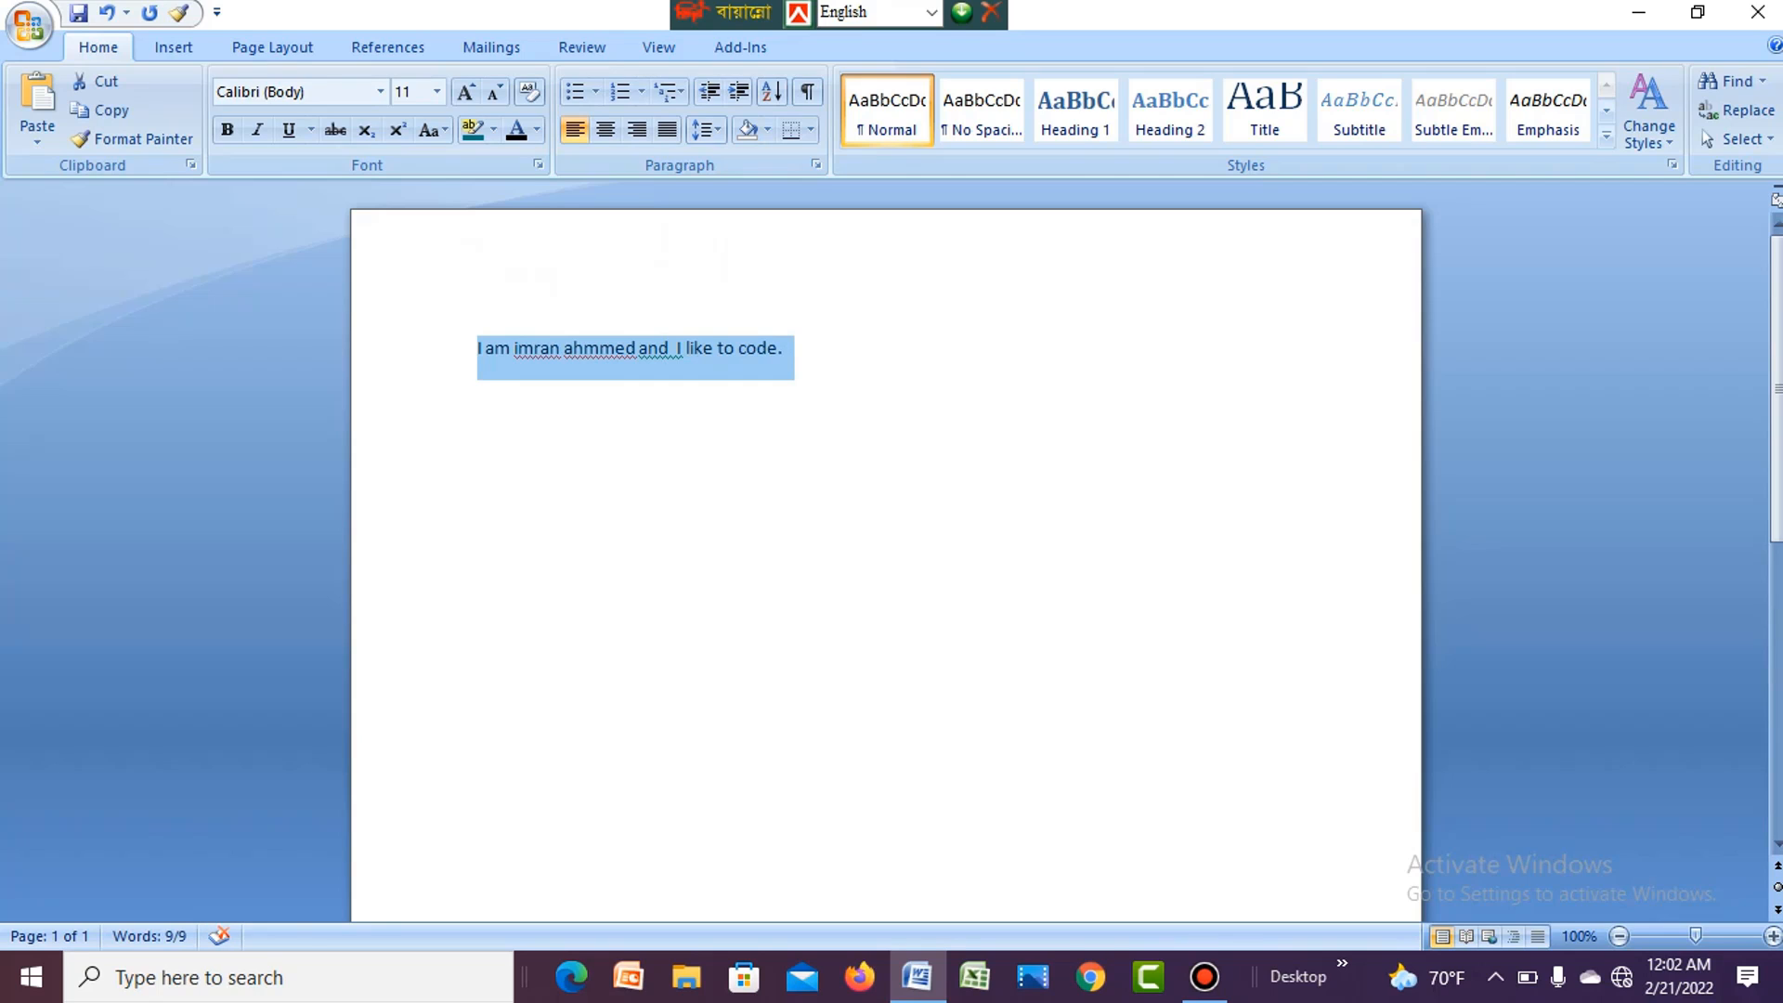
{"action": "left_click", "coordinate": [626, 348]}
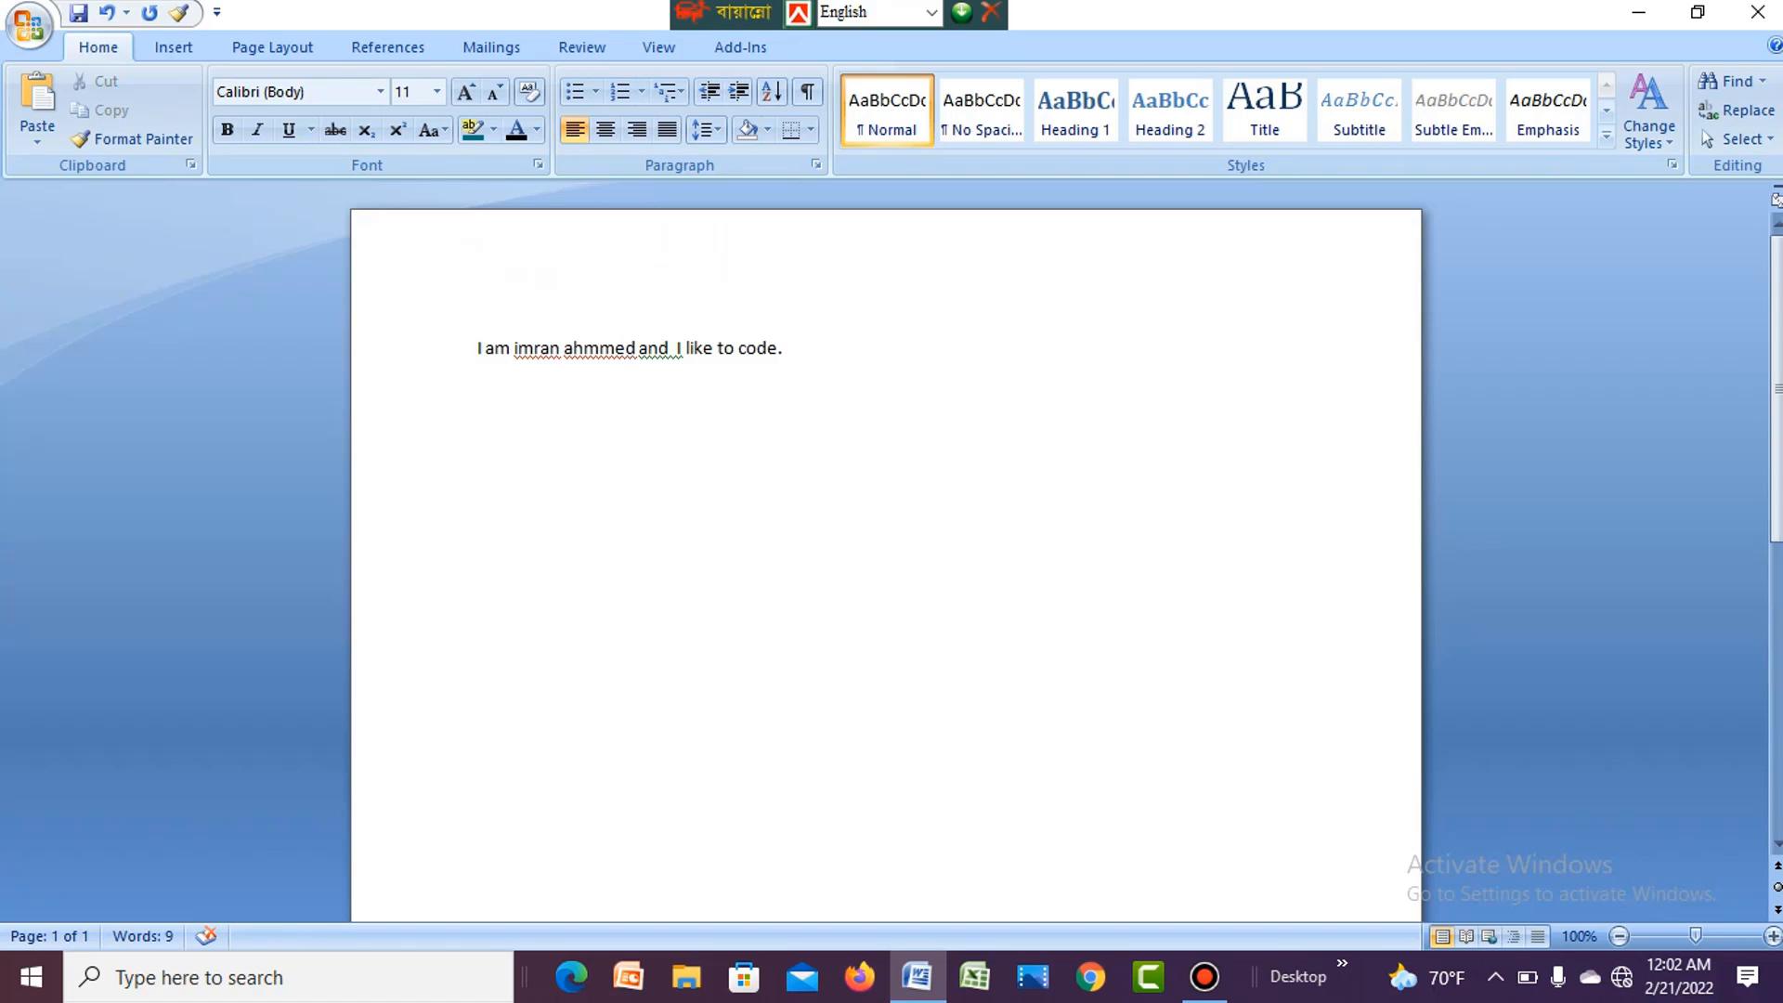
{"action": "left_click", "coordinate": [479, 348]}
{"action": "left_click_drag", "start_coordinate": [479, 347], "coordinate": [794, 362]}
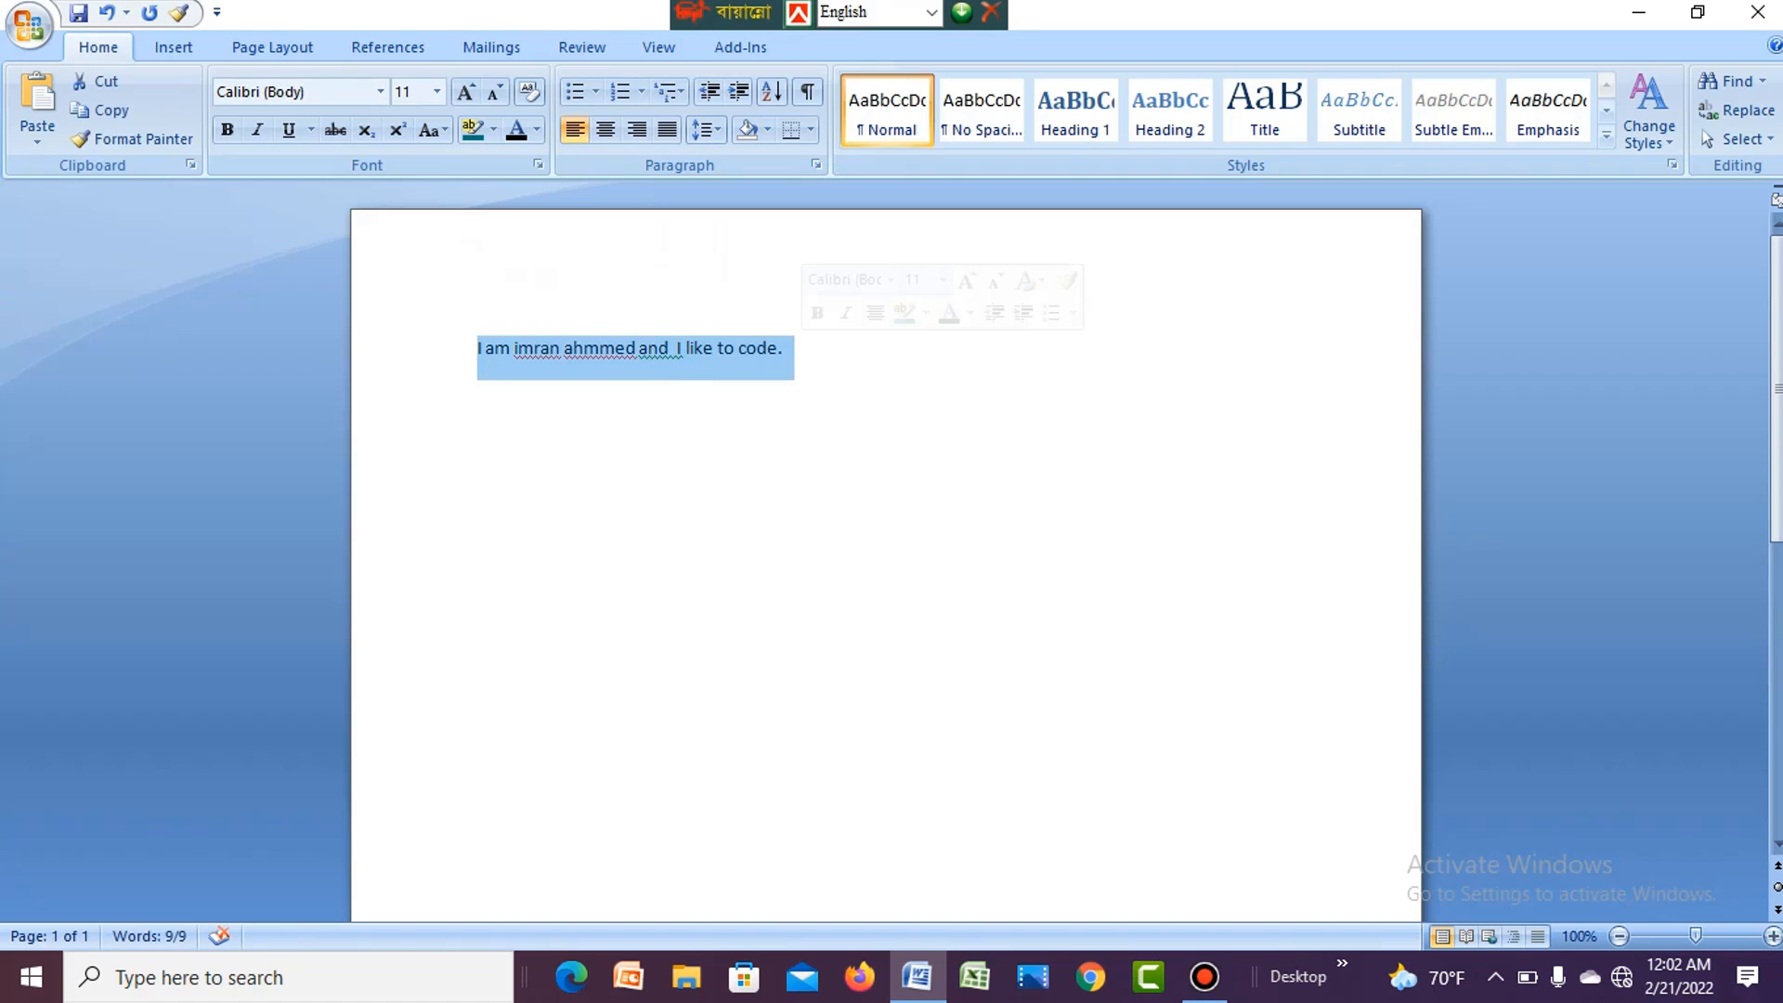
{"action": "left_click", "coordinate": [785, 349]}
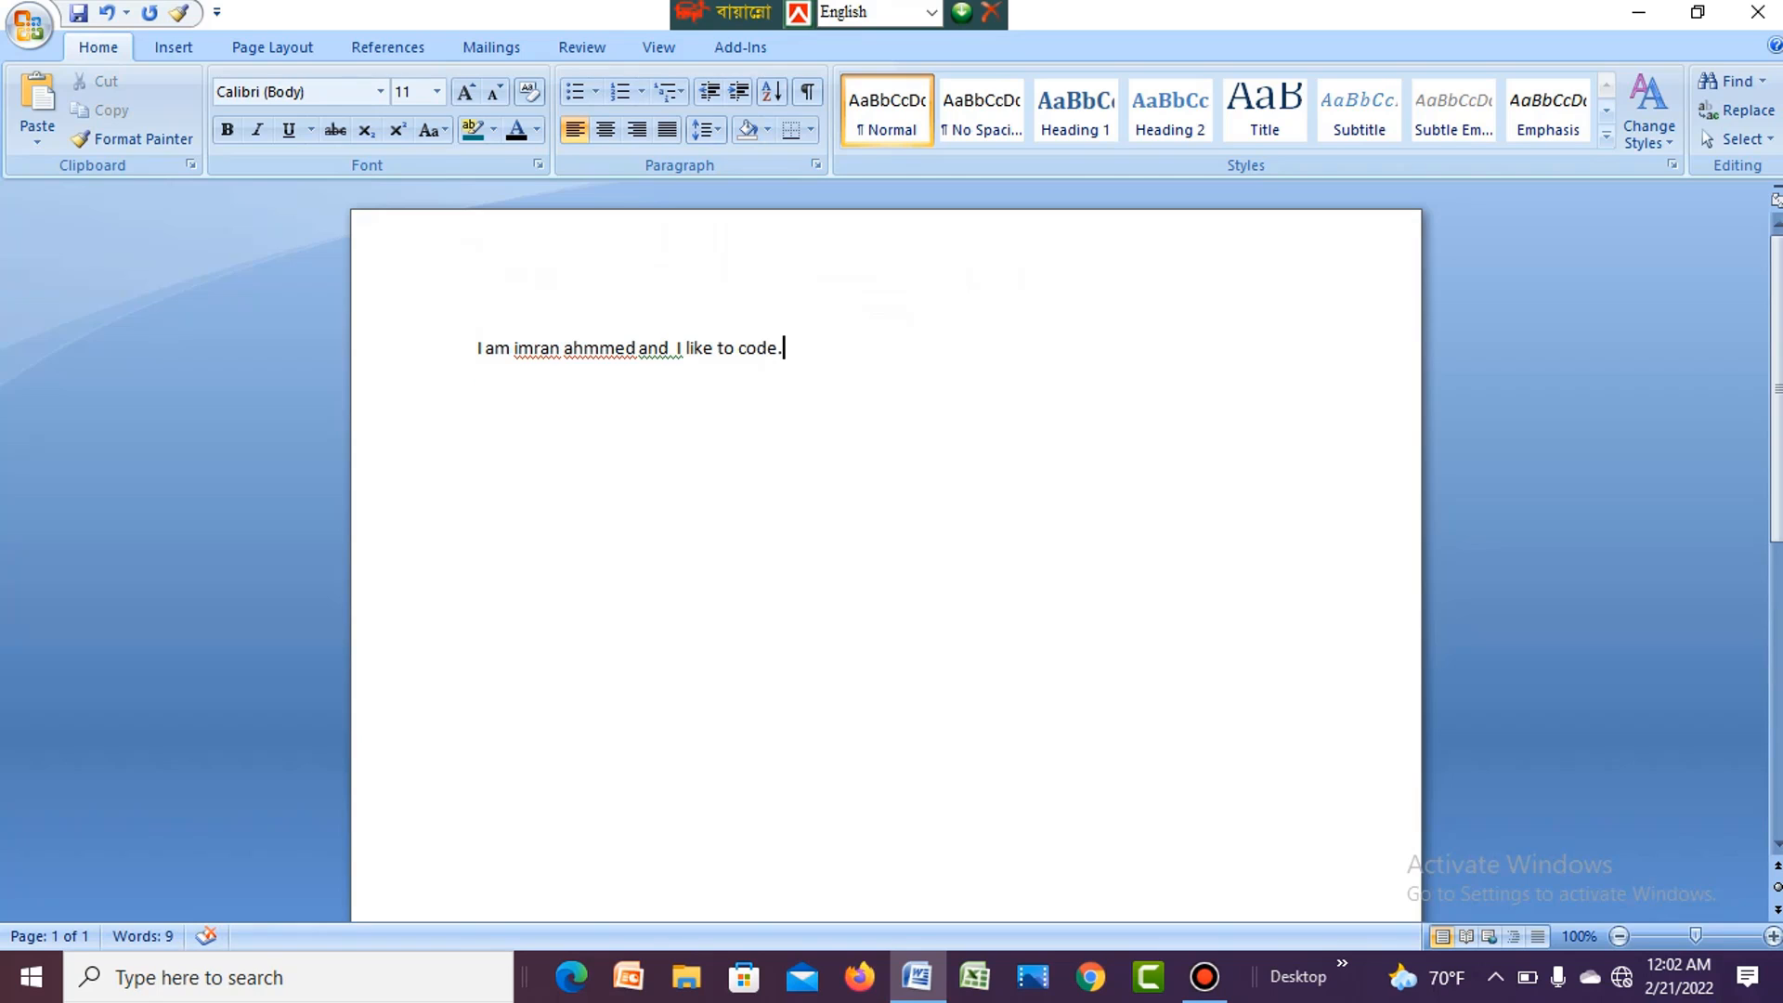
{"action": "double_click", "coordinate": [638, 349]}
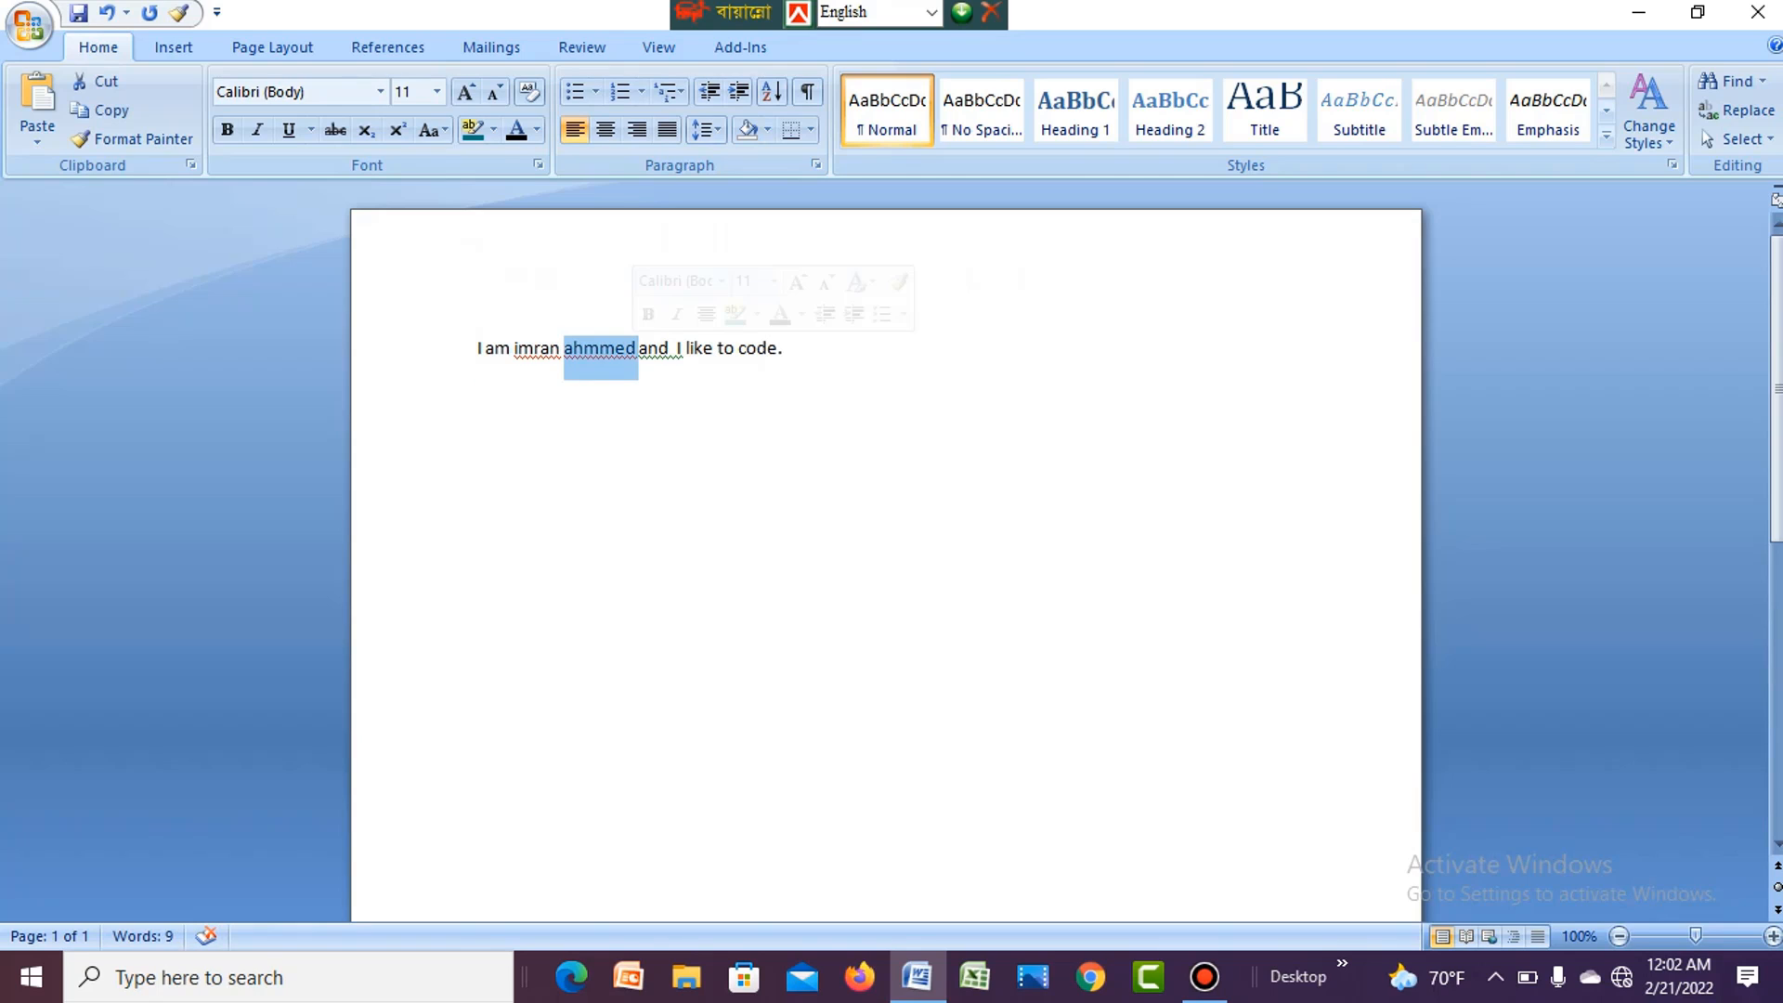
{"action": "left_click", "coordinate": [638, 348]}
{"action": "double_click", "coordinate": [638, 348]}
{"action": "triple_click", "coordinate": [639, 349]}
{"action": "double_click", "coordinate": [650, 348]}
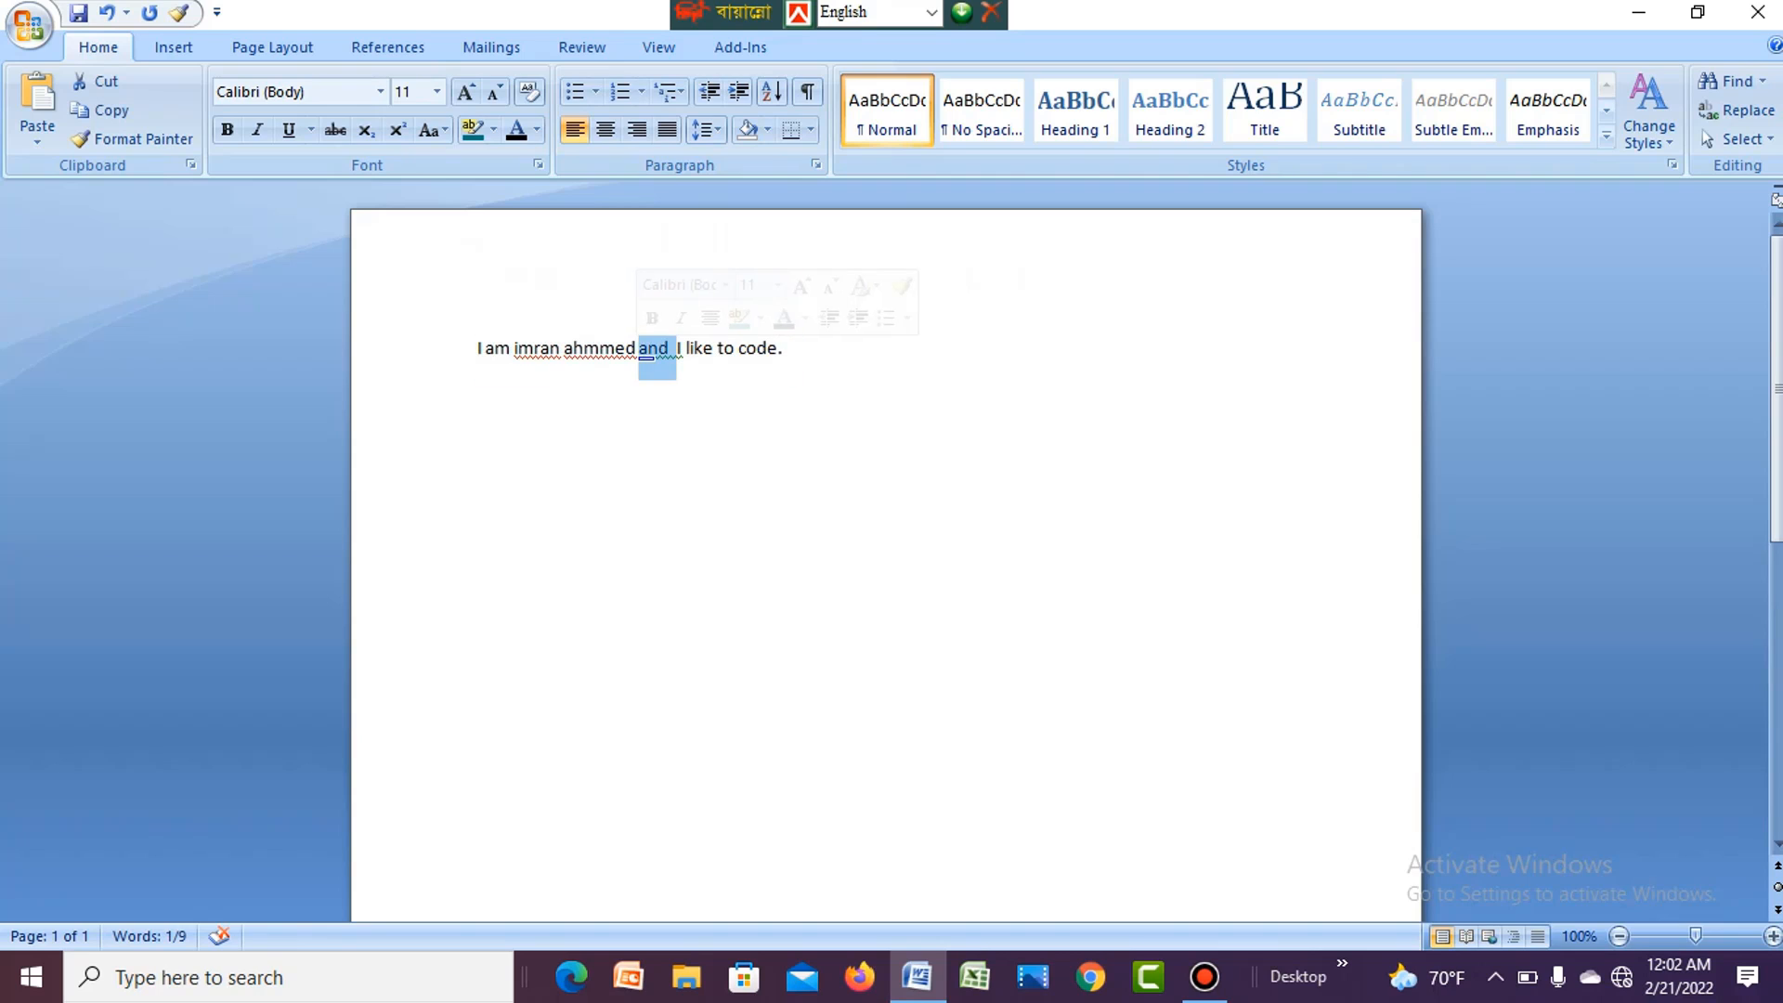
- Set the font size of the whole sentence to 20
{"action": "left_click", "coordinate": [600, 348]}
{"action": "left_click", "coordinate": [627, 349]}
{"action": "triple_click", "coordinate": [627, 348]}
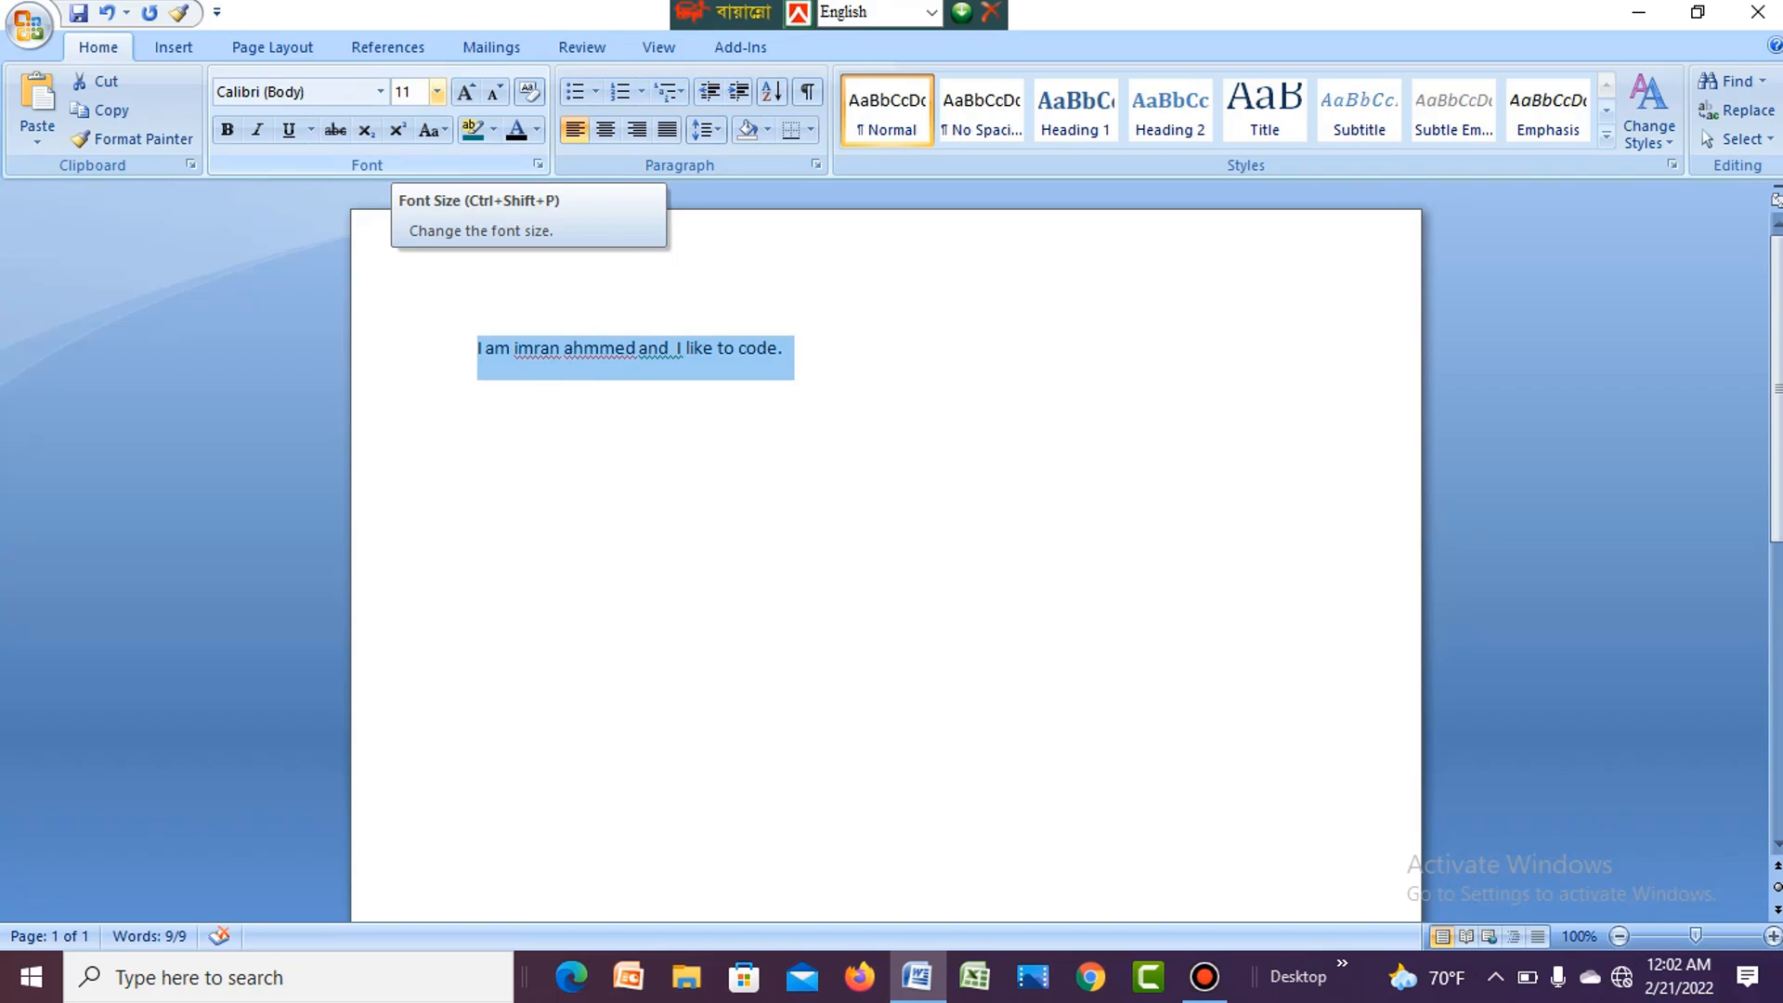
{"action": "left_click", "coordinate": [436, 91]}
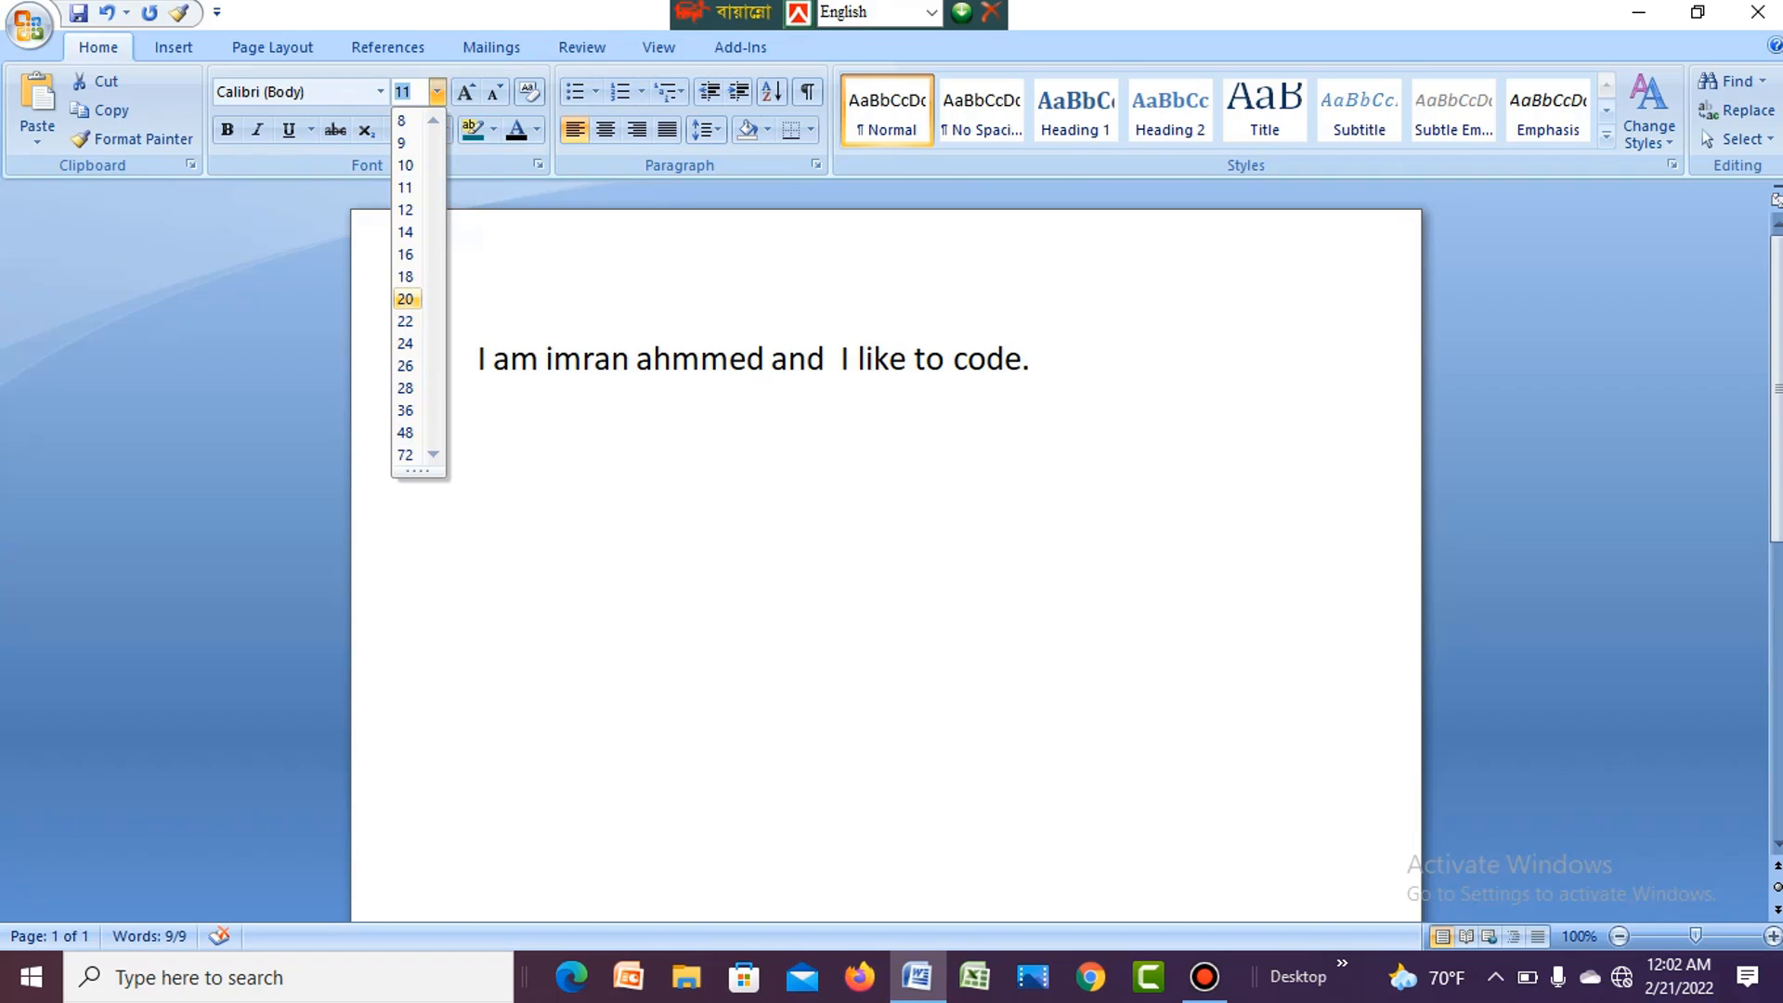
{"action": "left_click", "coordinate": [405, 298]}
{"action": "left_click", "coordinate": [554, 358]}
{"action": "left_click", "coordinate": [597, 359]}
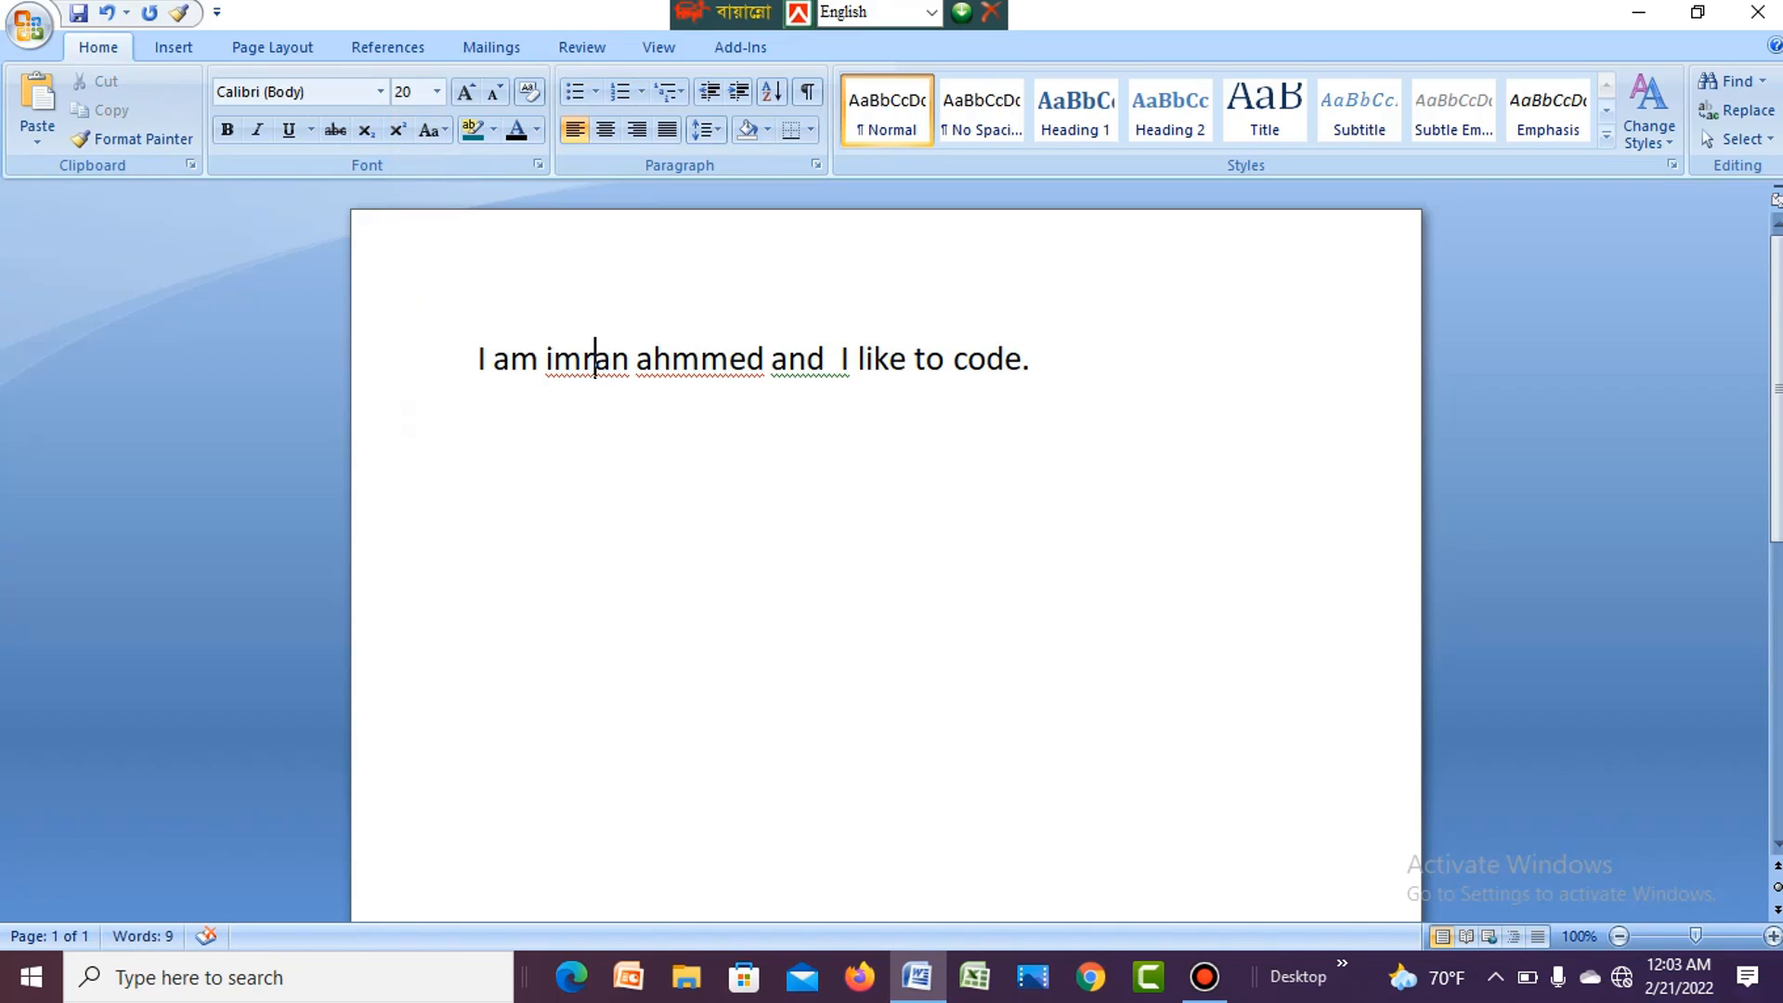
- Make the whole sentence bold
{"action": "left_click_drag", "start_coordinate": [477, 359], "coordinate": [1044, 358]}
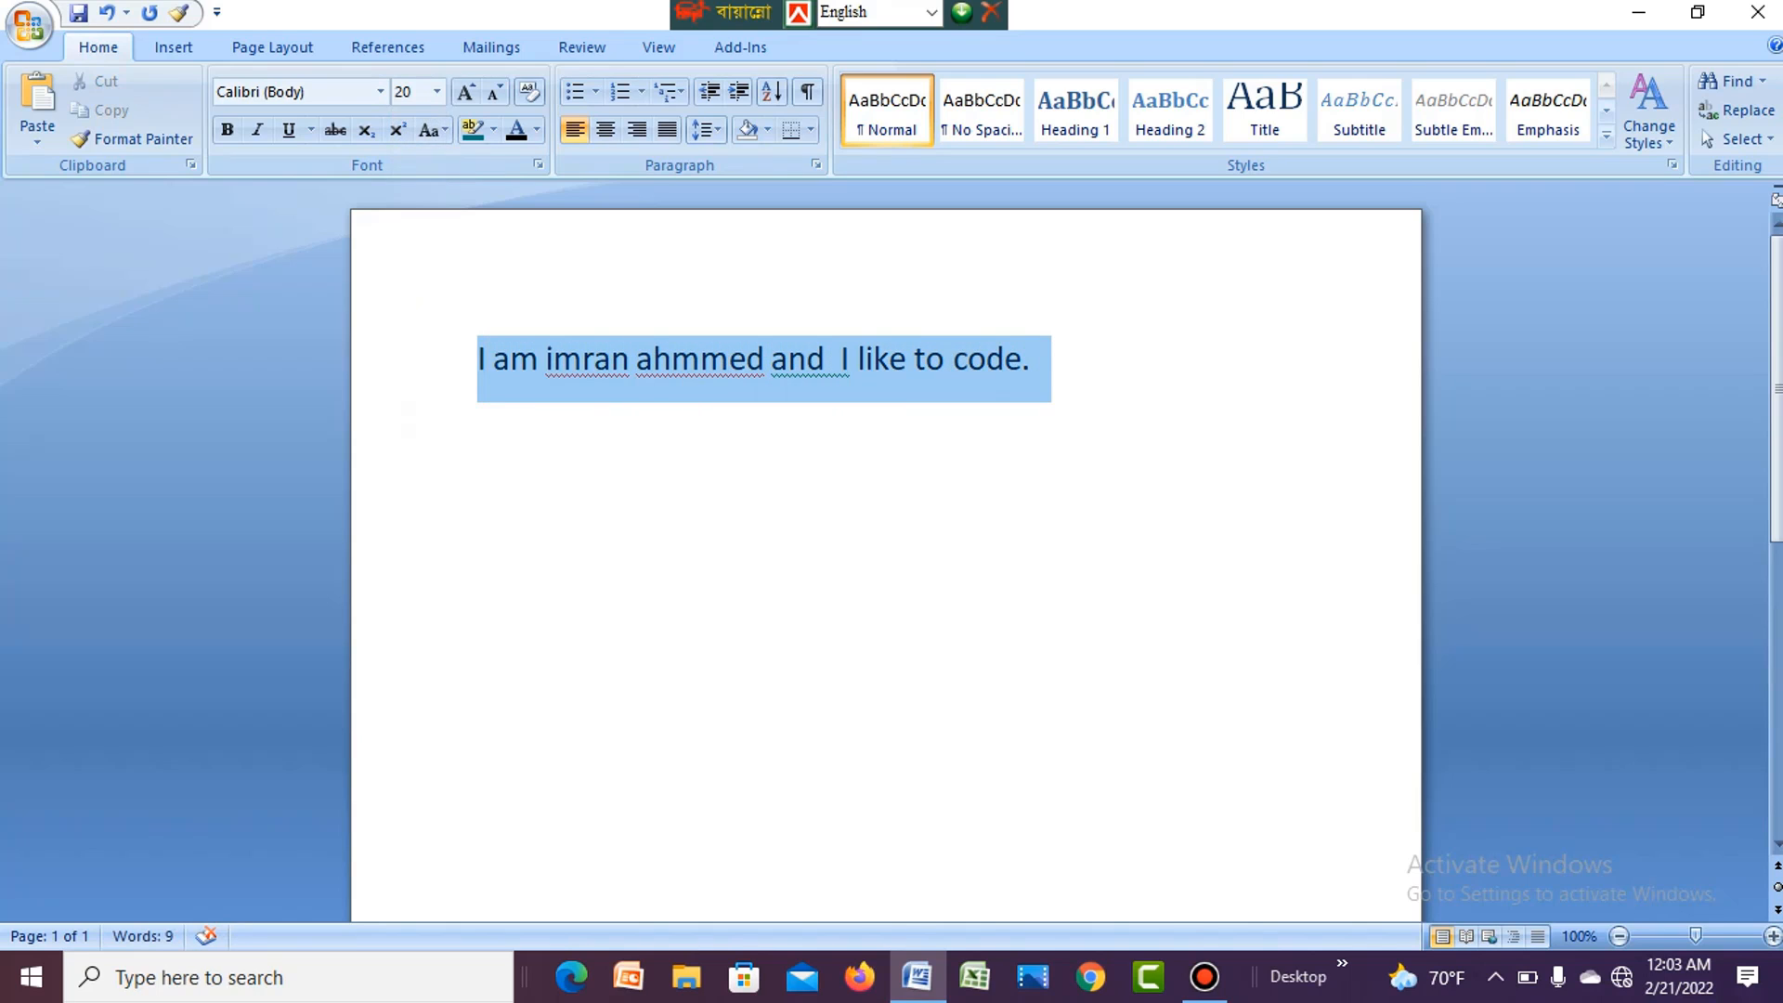
{"action": "left_click", "coordinate": [875, 358]}
{"action": "left_click", "coordinate": [1033, 358]}
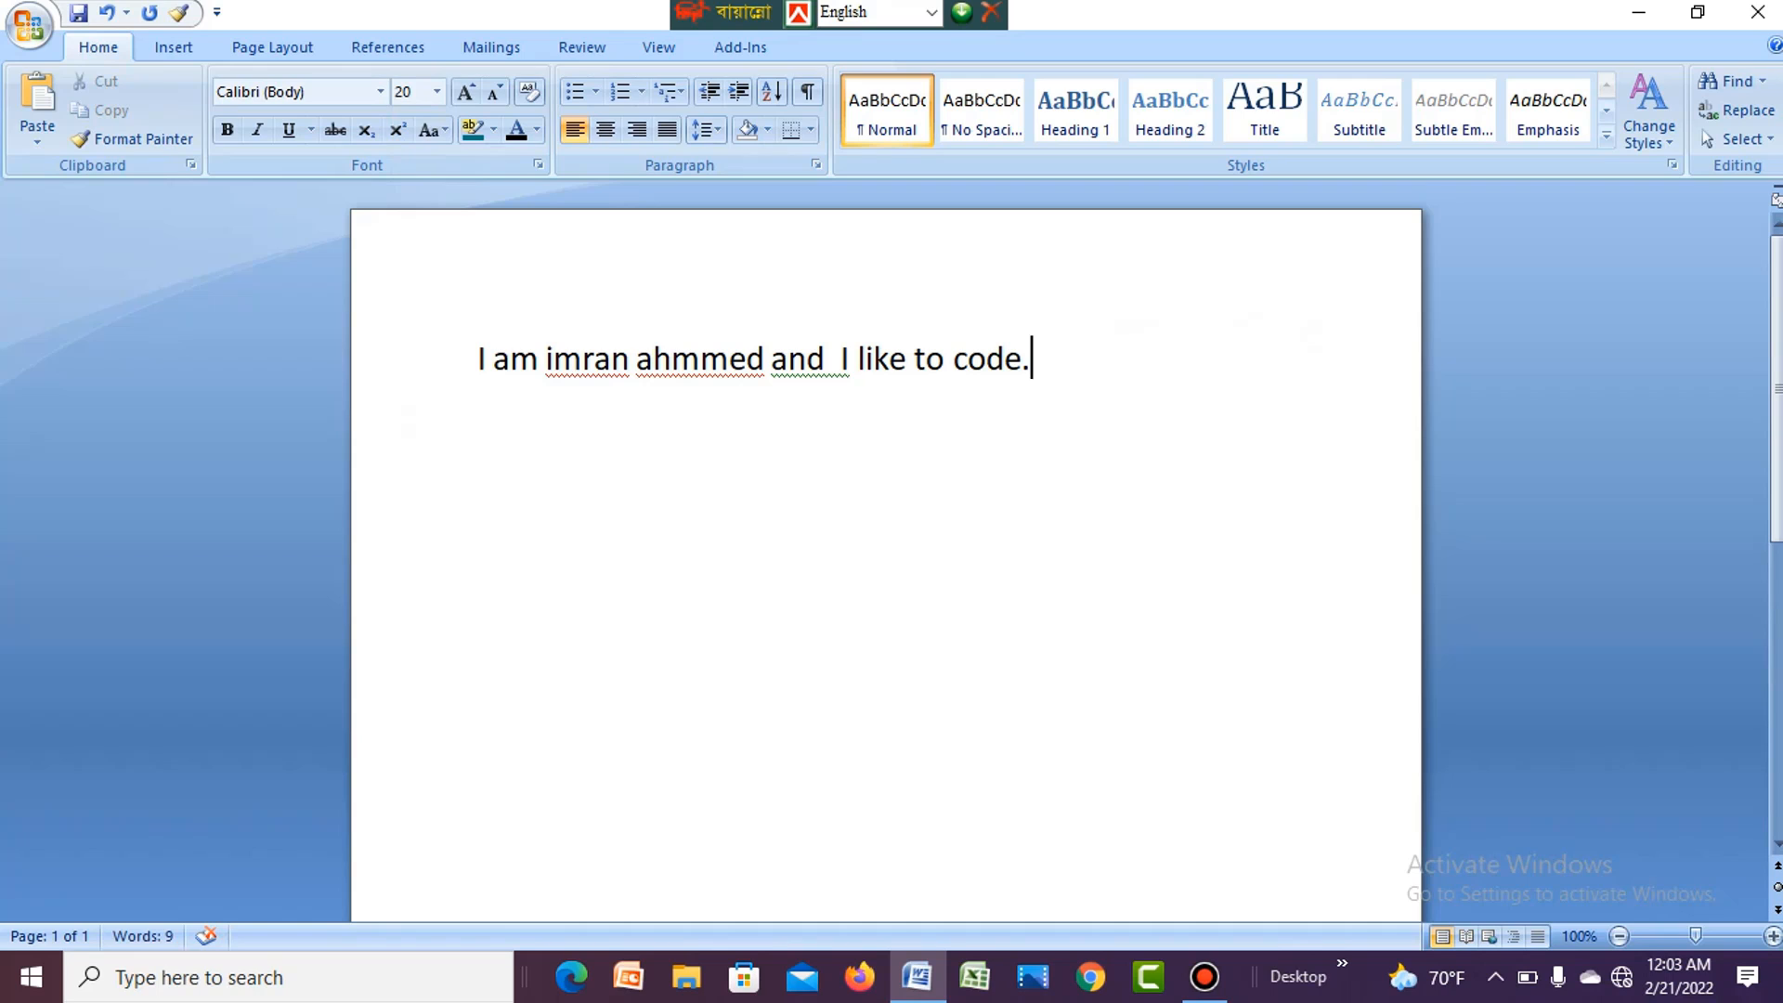
{"action": "left_click_drag", "start_coordinate": [1033, 358], "coordinate": [478, 359]}
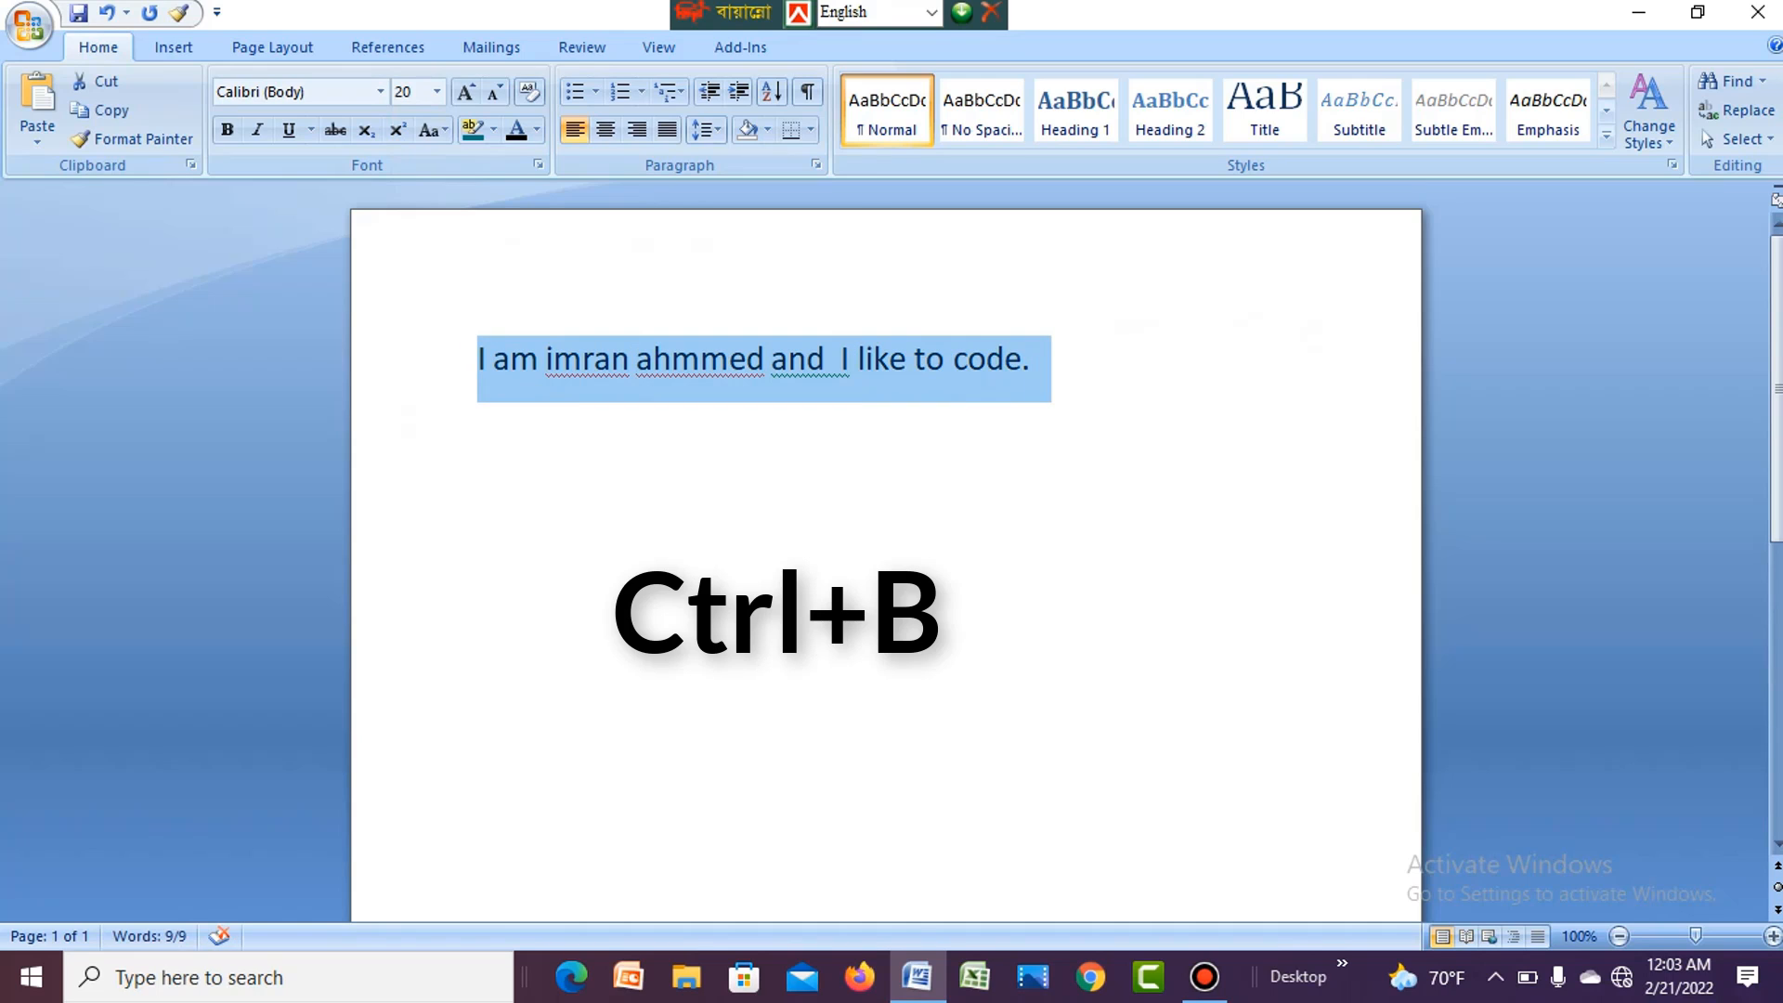
{"action": "key", "text": "ctrl+b"}
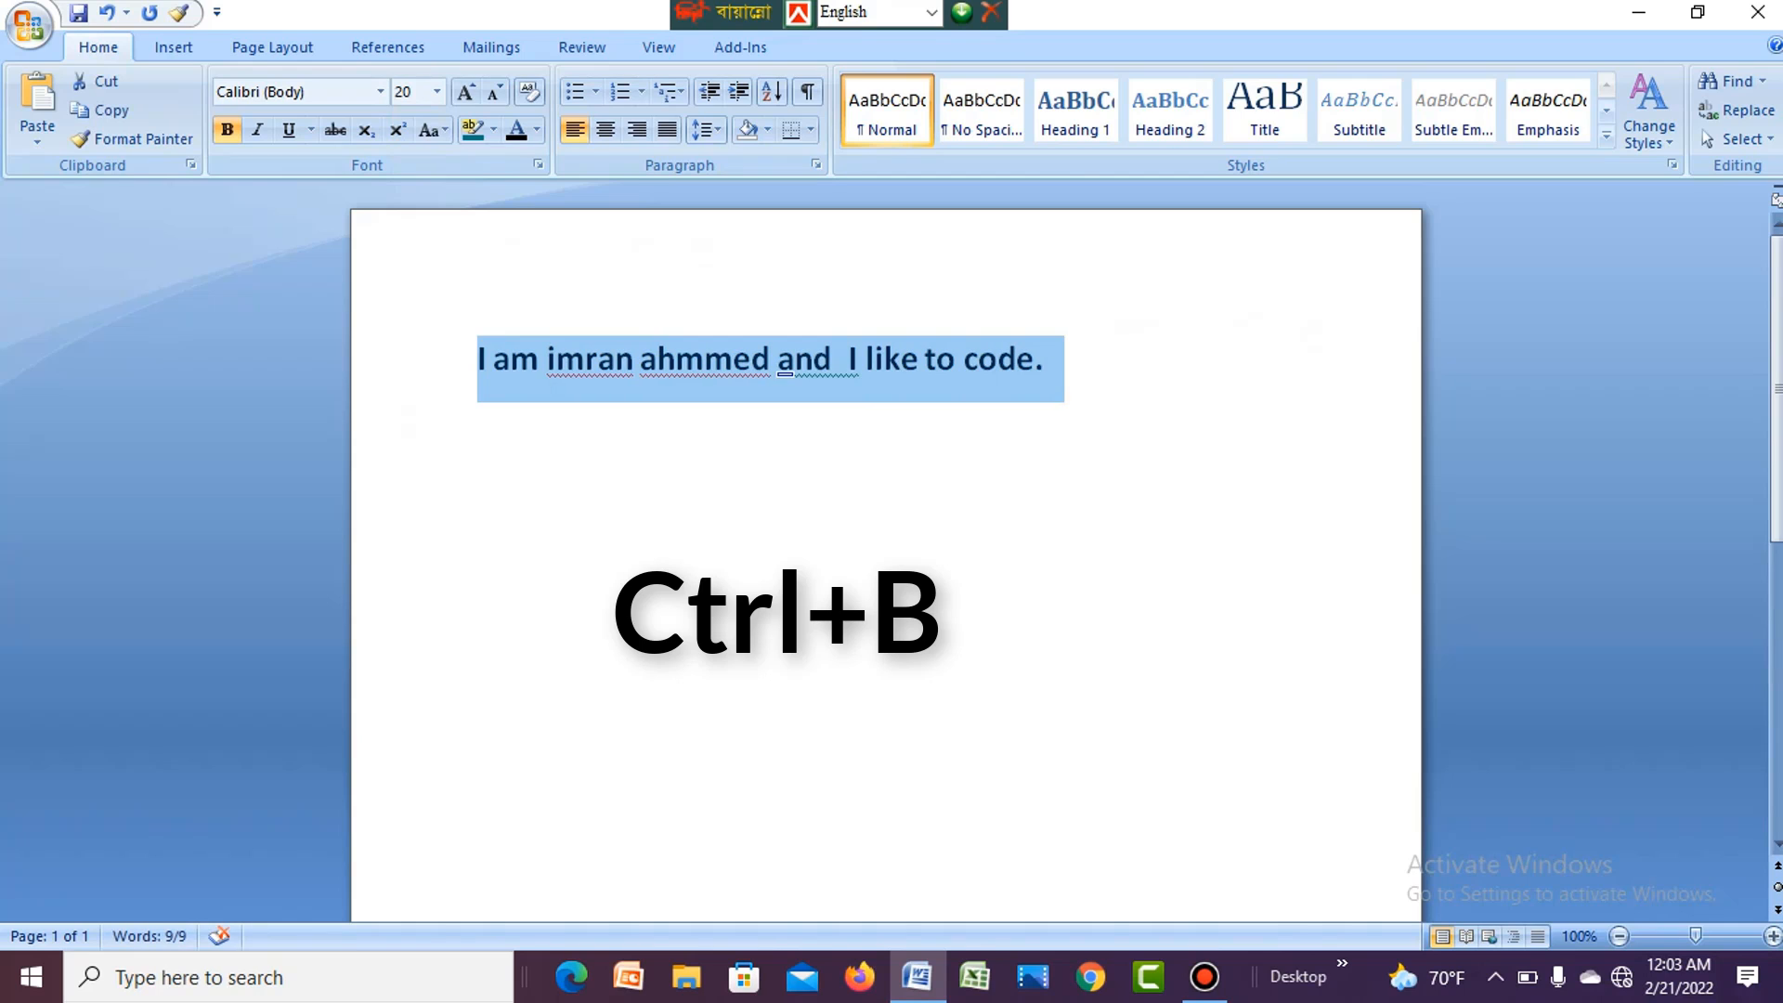
{"action": "left_click", "coordinate": [971, 359]}
- Remove the bold formatting from the whole sentence and apply it again
{"action": "left_click_drag", "start_coordinate": [1043, 359], "coordinate": [473, 359]}
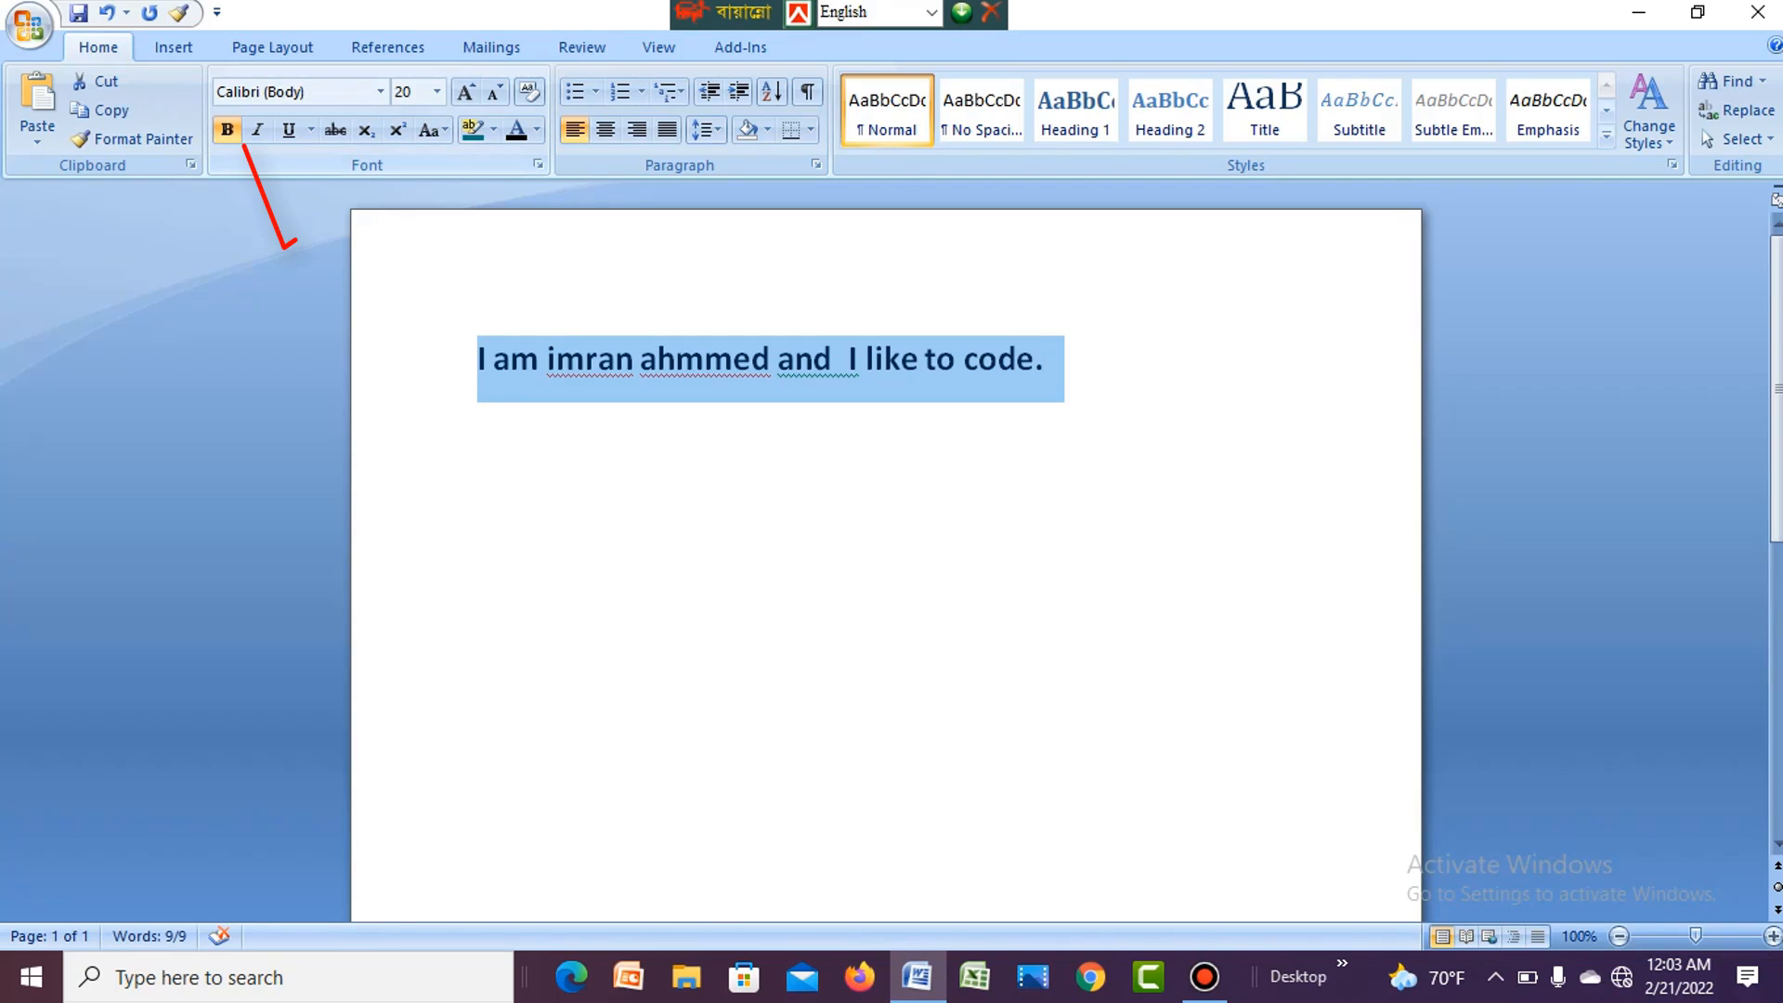
{"action": "left_click", "coordinate": [227, 129]}
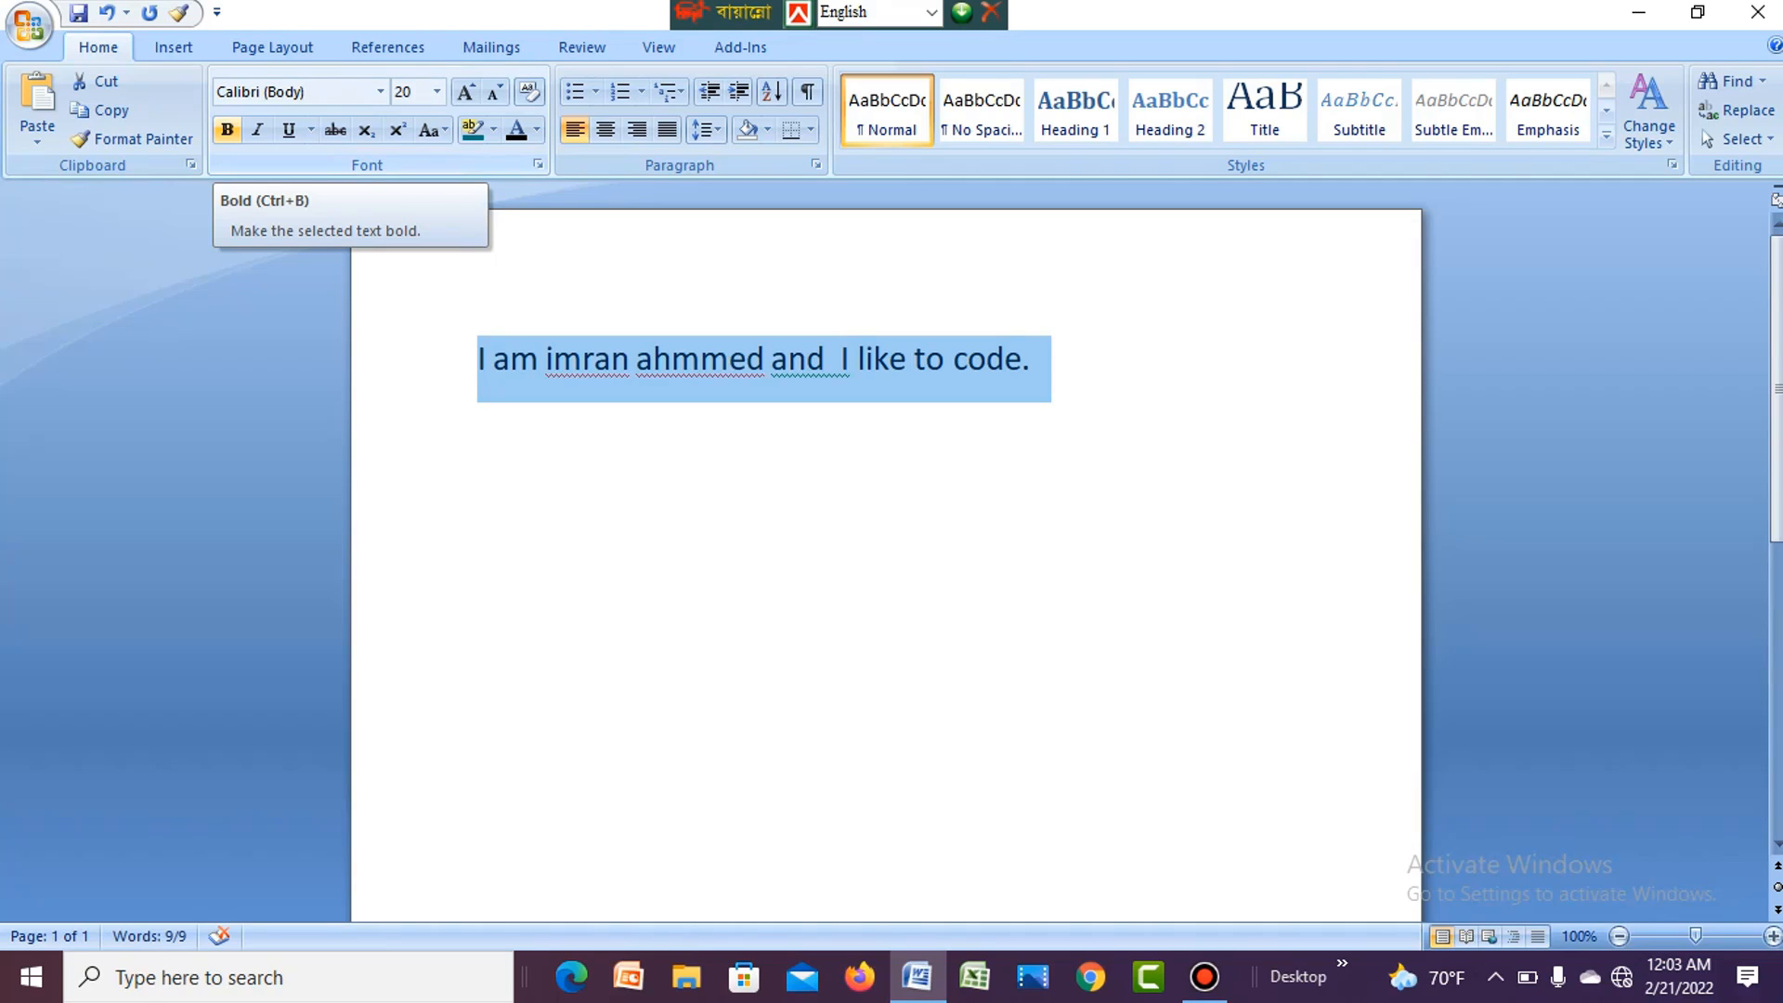
{"action": "left_click", "coordinate": [228, 130]}
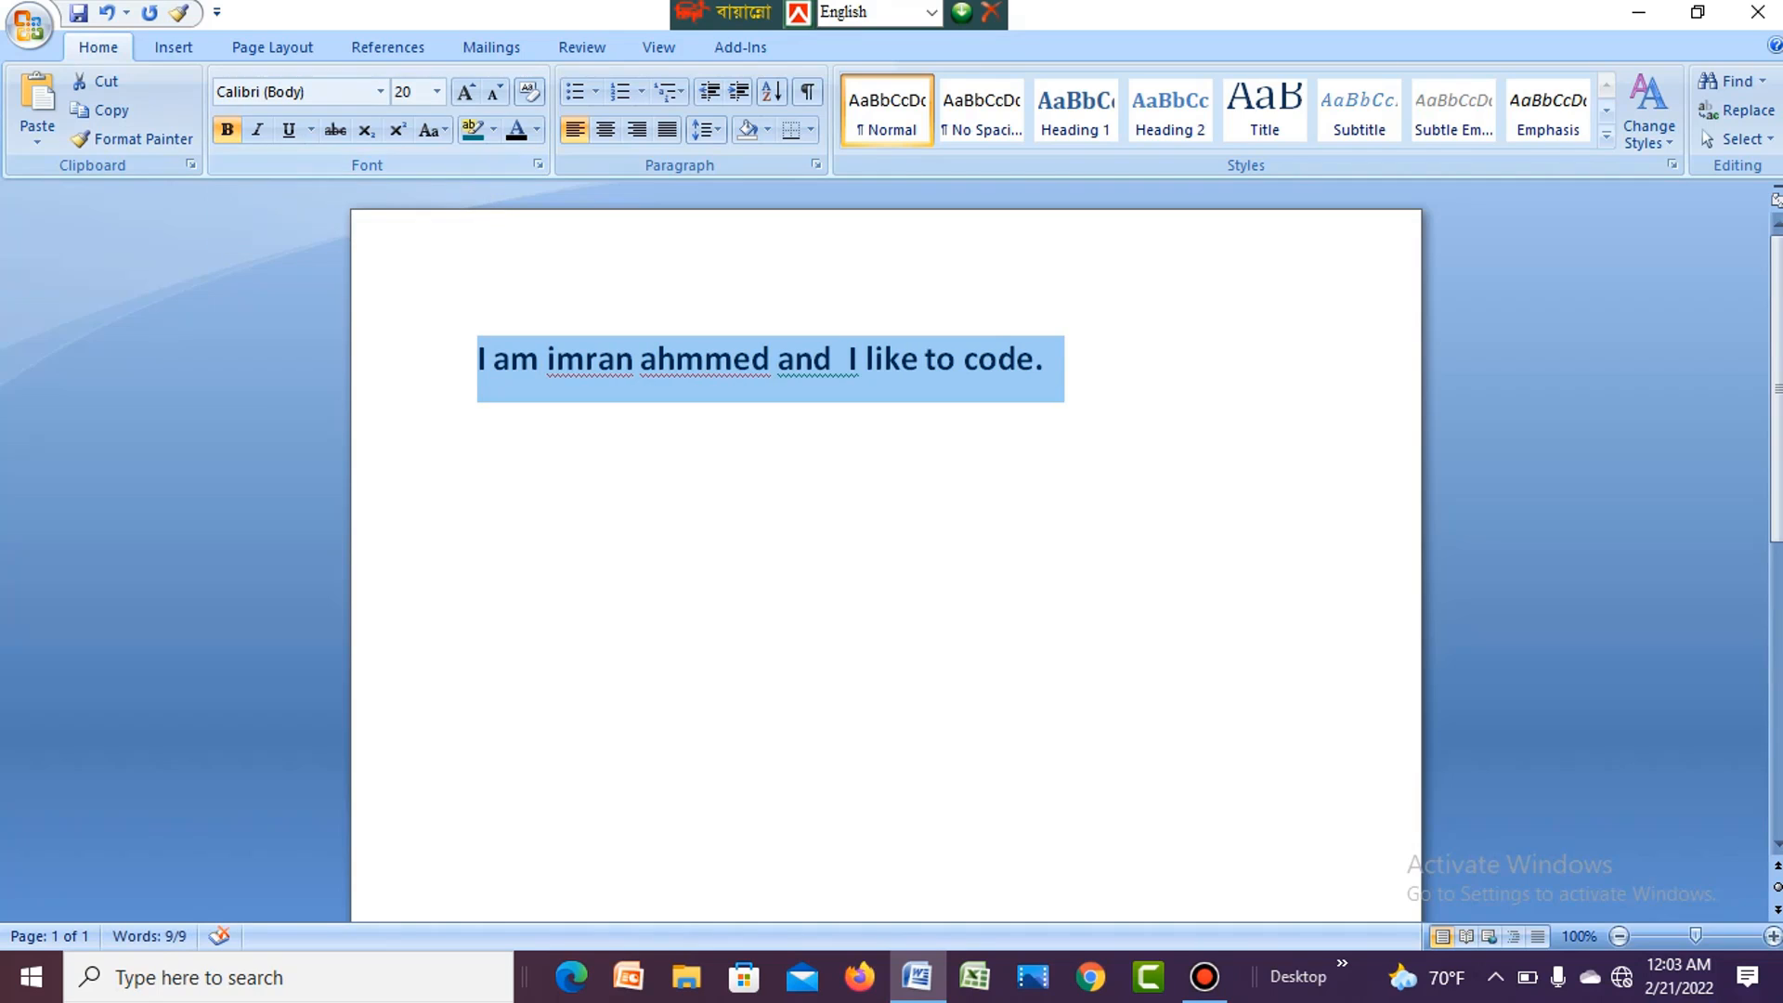
{"action": "left_click", "coordinate": [780, 502]}
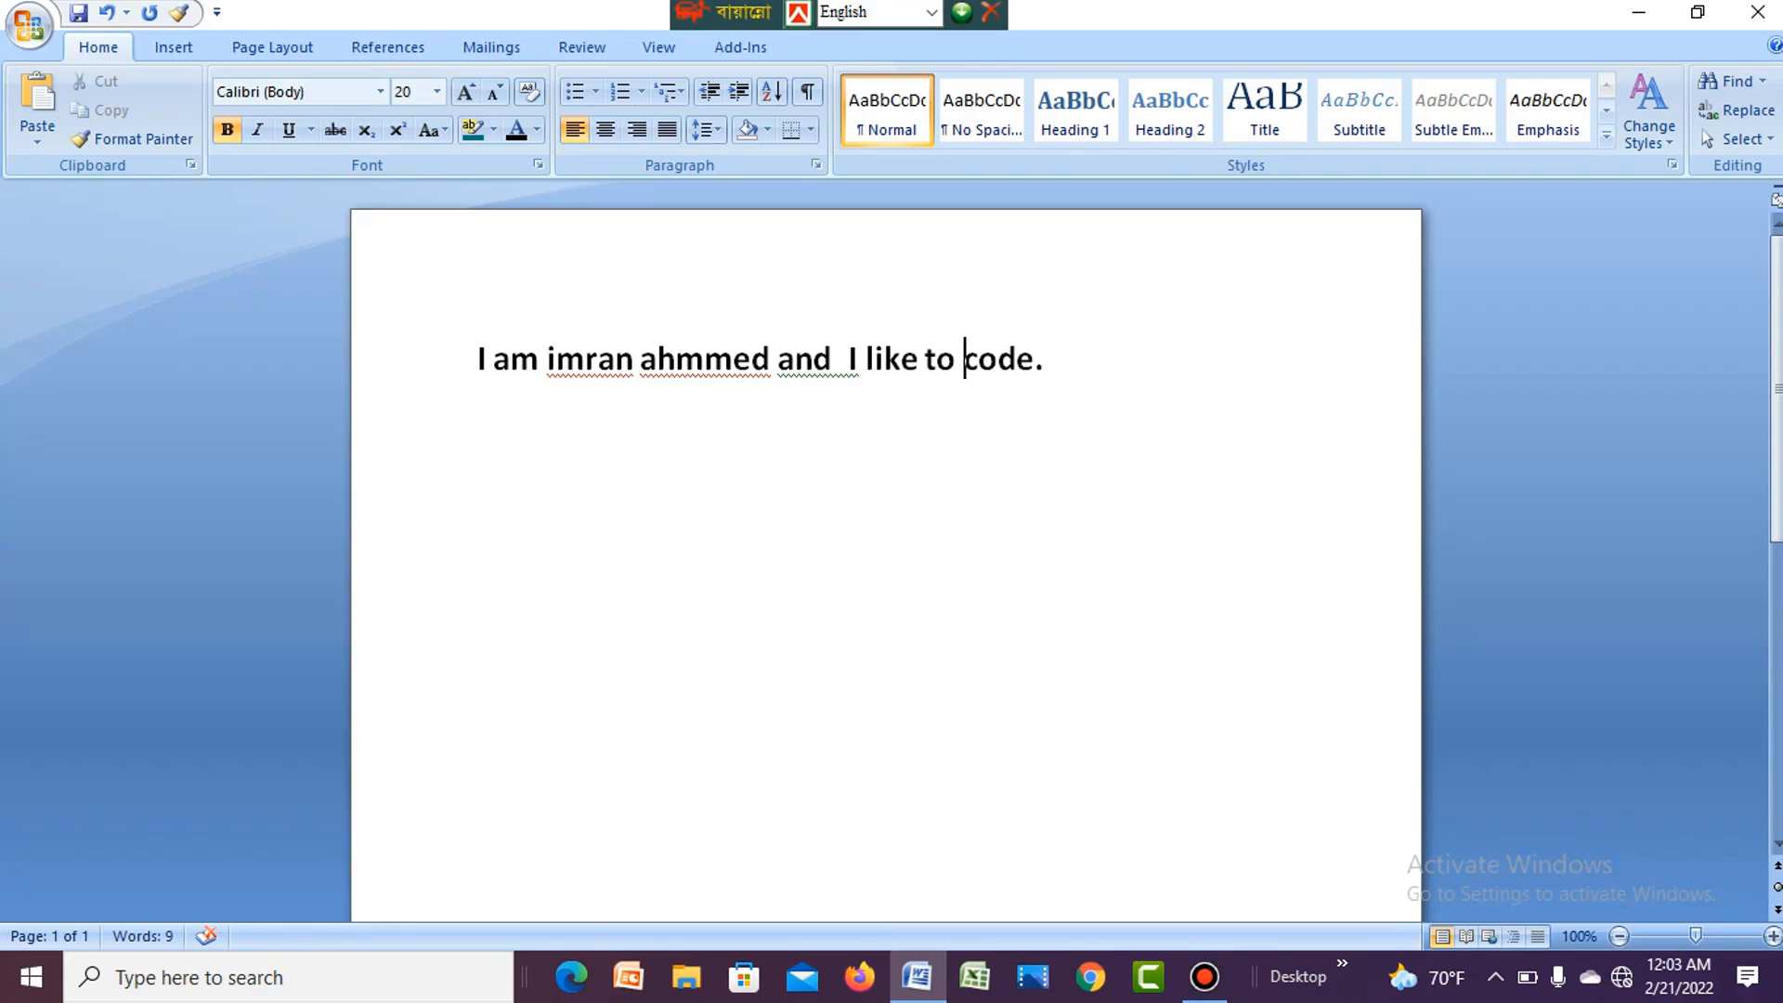
- Make the whole bold sentence italic as well
{"action": "left_click_drag", "start_coordinate": [478, 358], "coordinate": [1035, 359]}
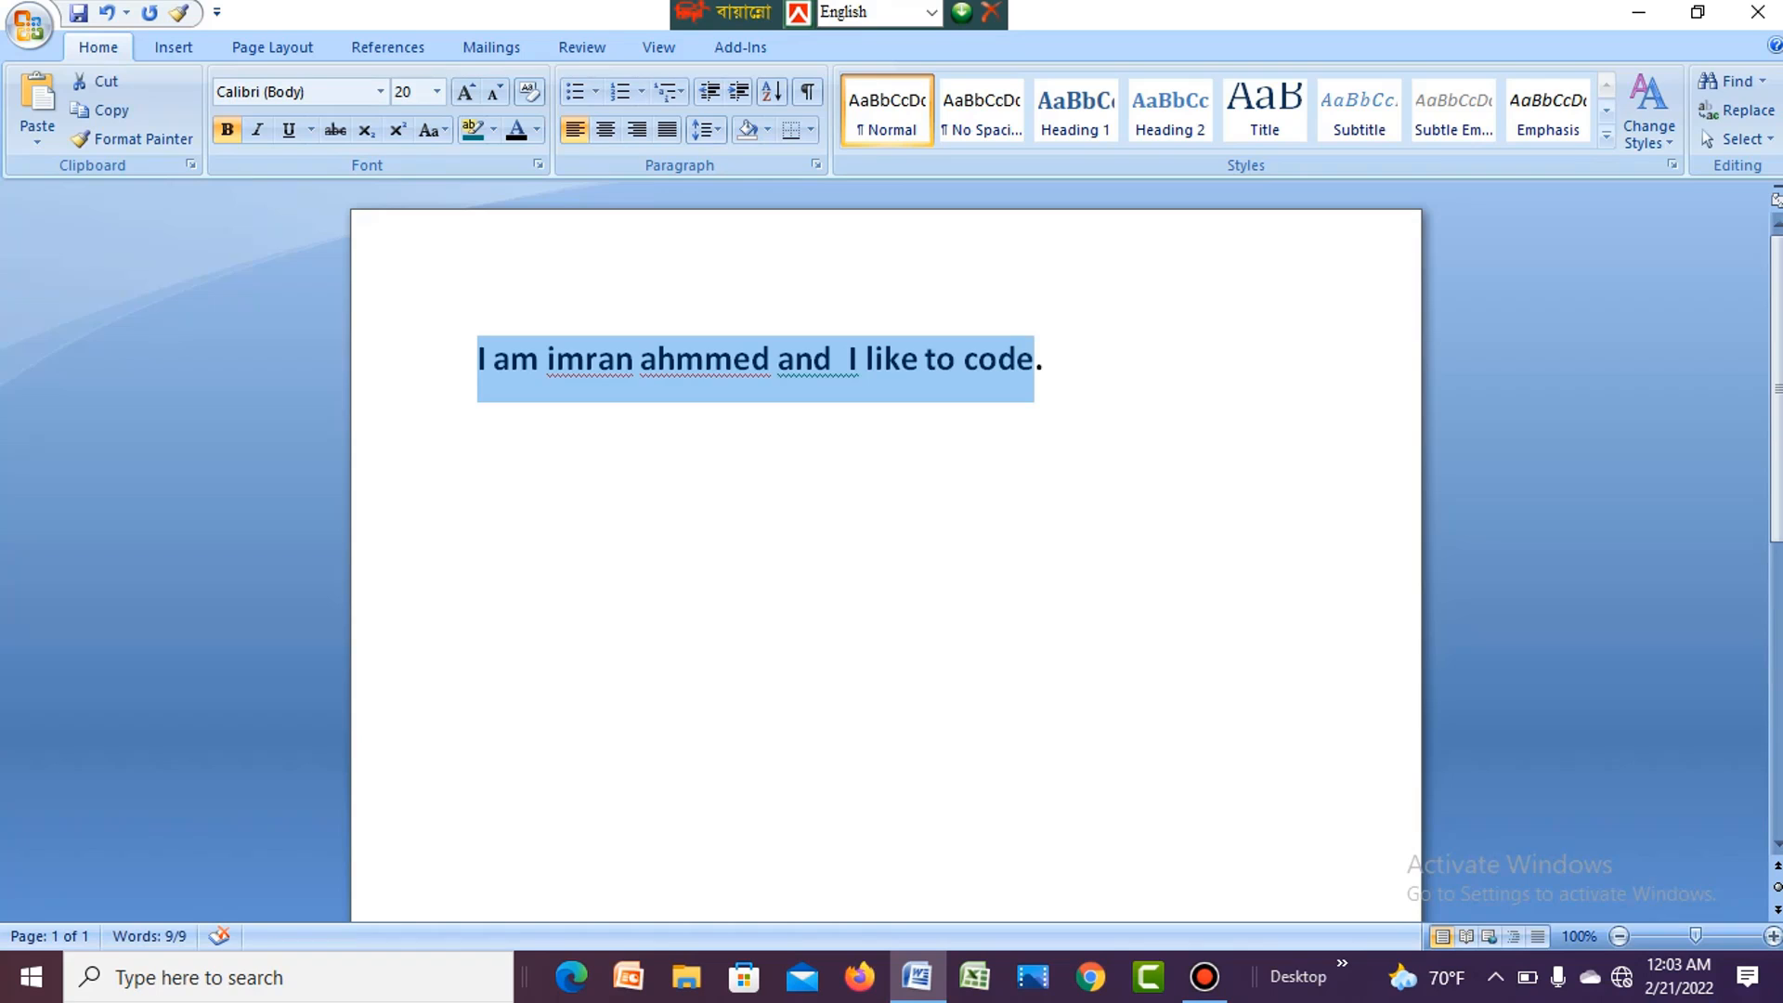
{"action": "left_click", "coordinate": [865, 358]}
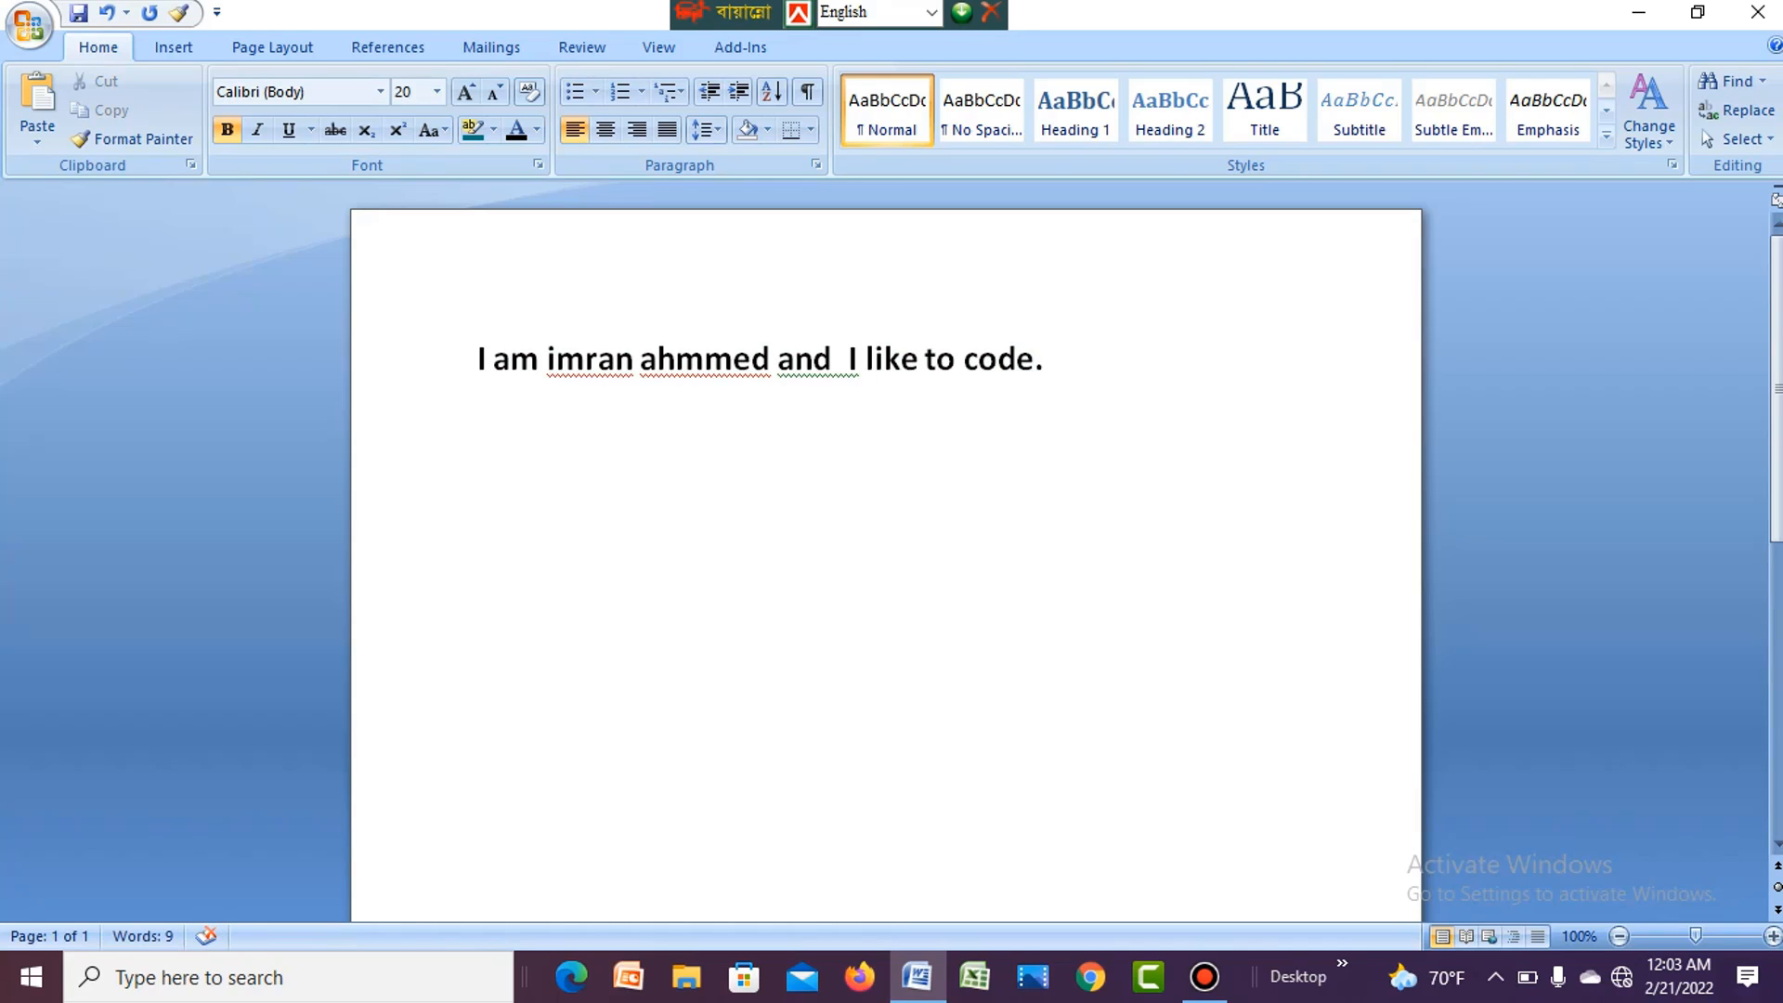
{"action": "left_click_drag", "start_coordinate": [1045, 358], "coordinate": [478, 359]}
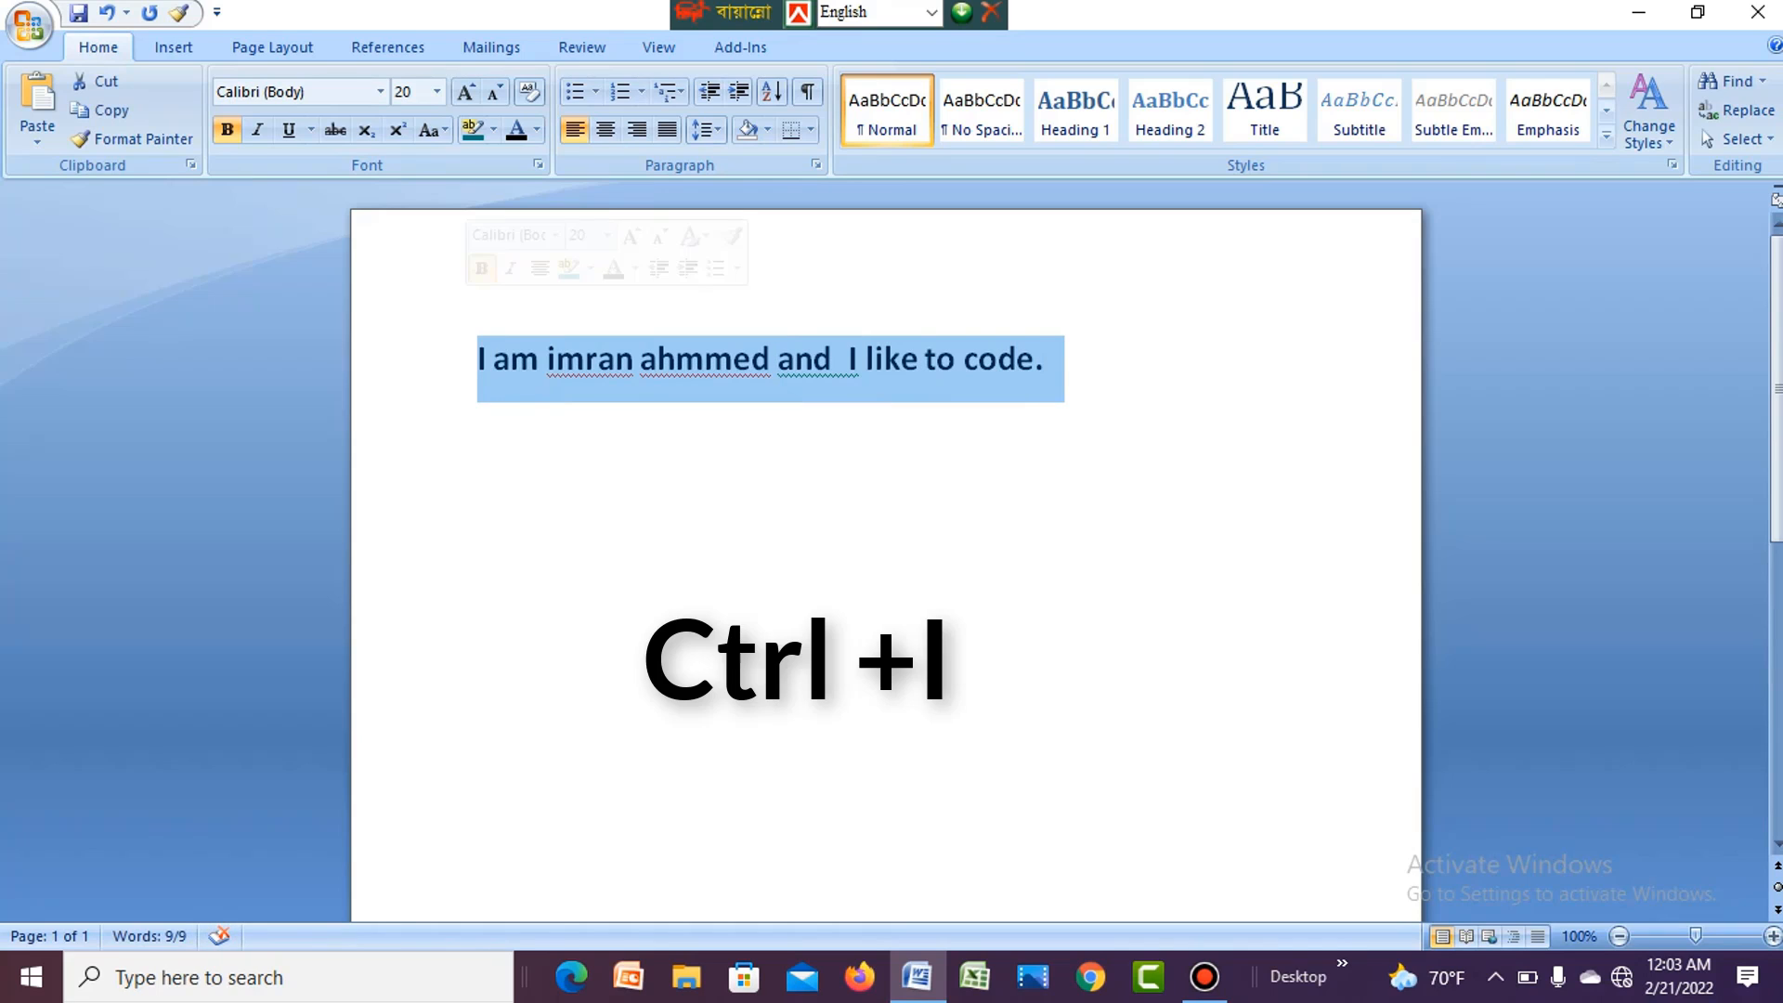
{"action": "key", "text": "ctrl+a"}
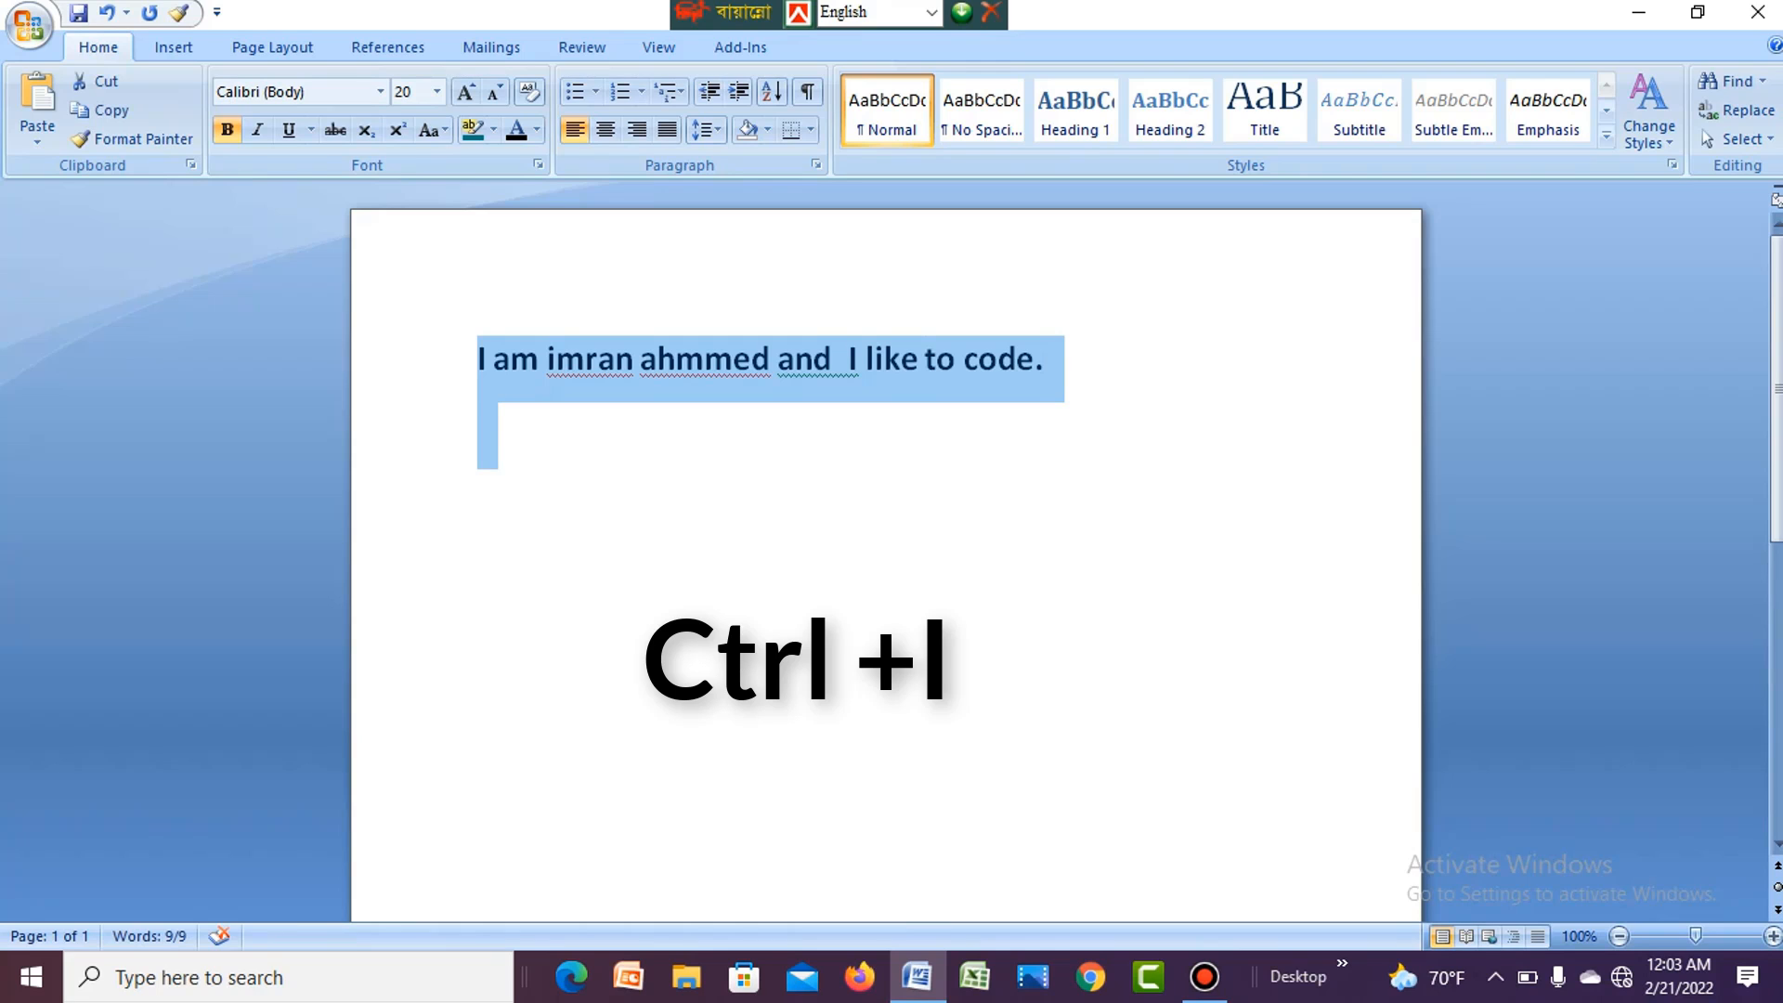
{"action": "left_click", "coordinate": [479, 423]}
{"action": "left_click_drag", "start_coordinate": [477, 361], "coordinate": [1181, 371]}
{"action": "key", "text": "ctrl+i"}
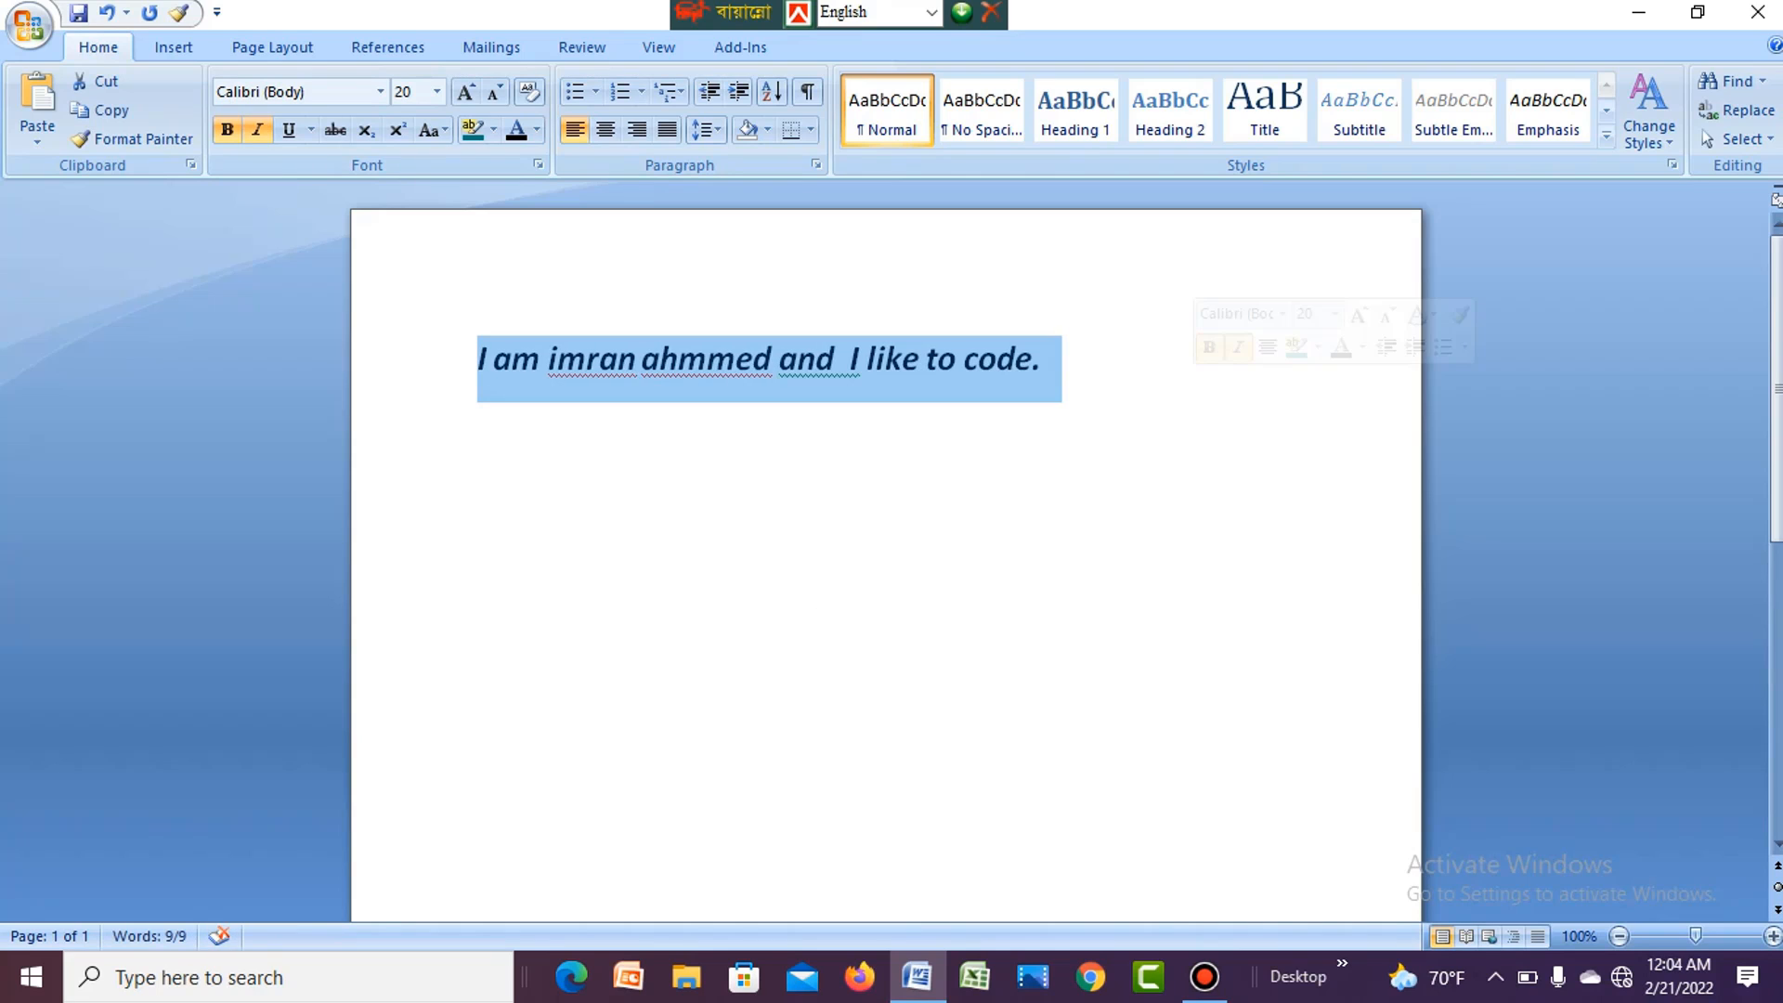
{"action": "left_click", "coordinate": [482, 425]}
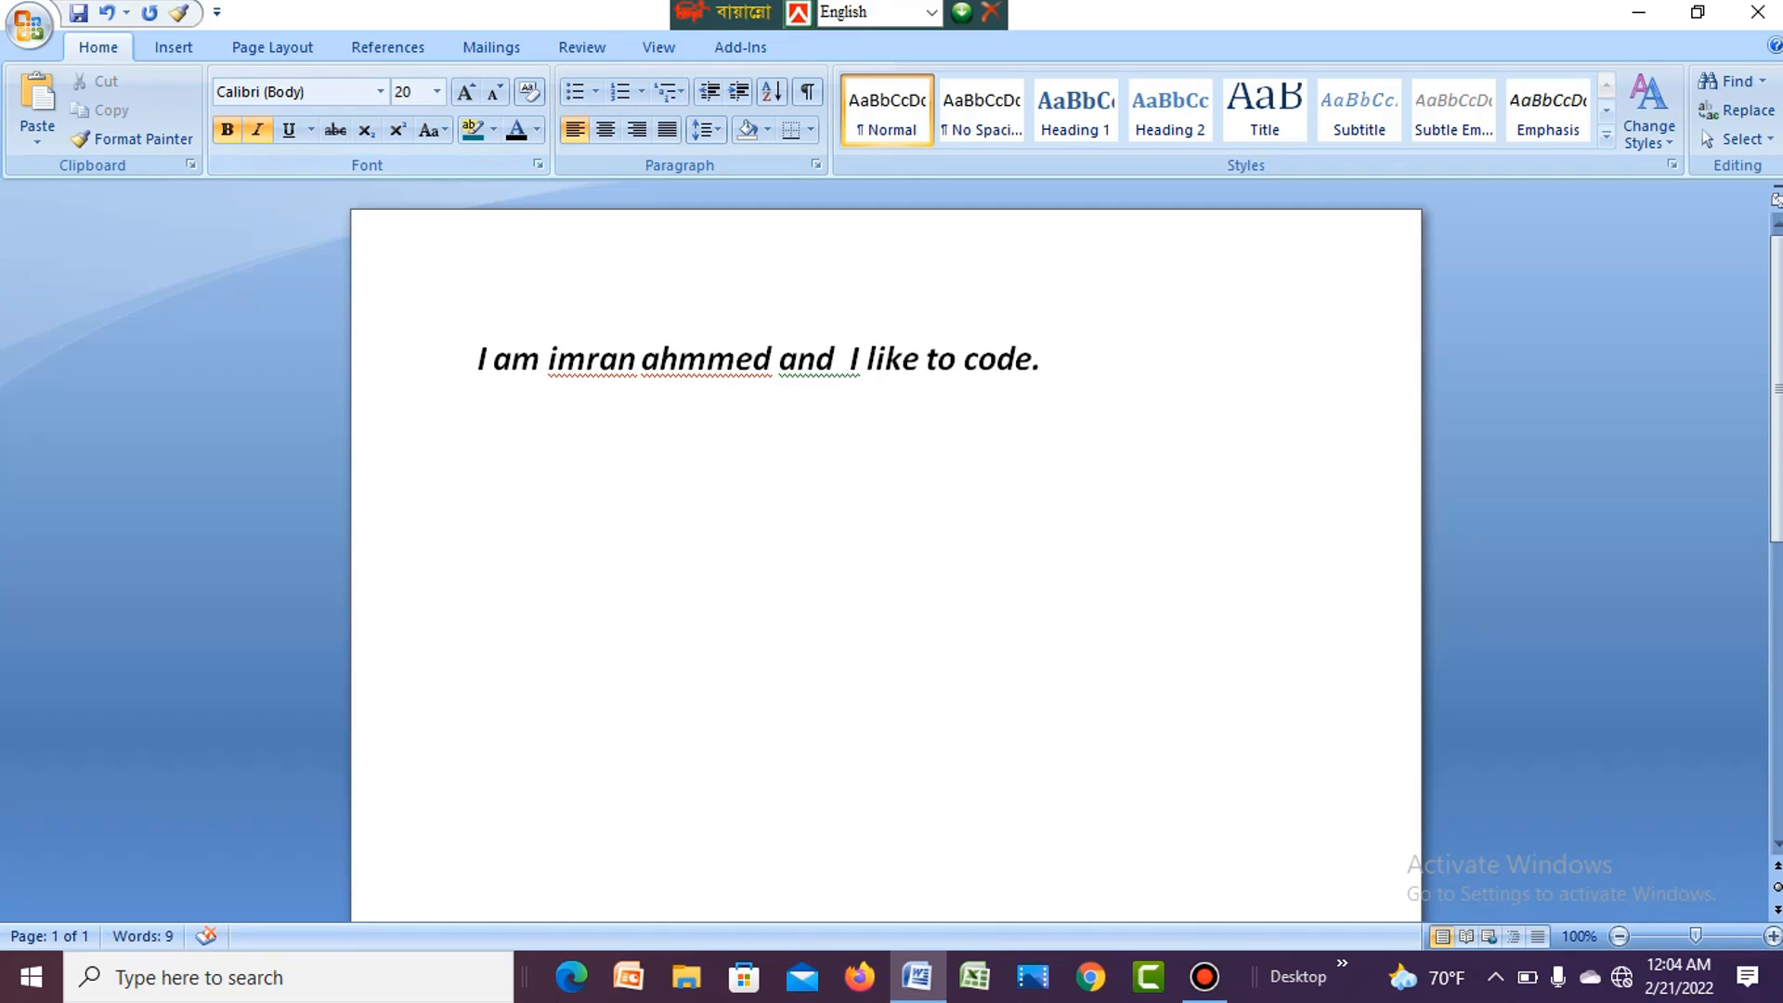
- Remove the italic formatting from all the text, including the empty line below, and apply it again
{"action": "key", "text": "ctrl+a"}
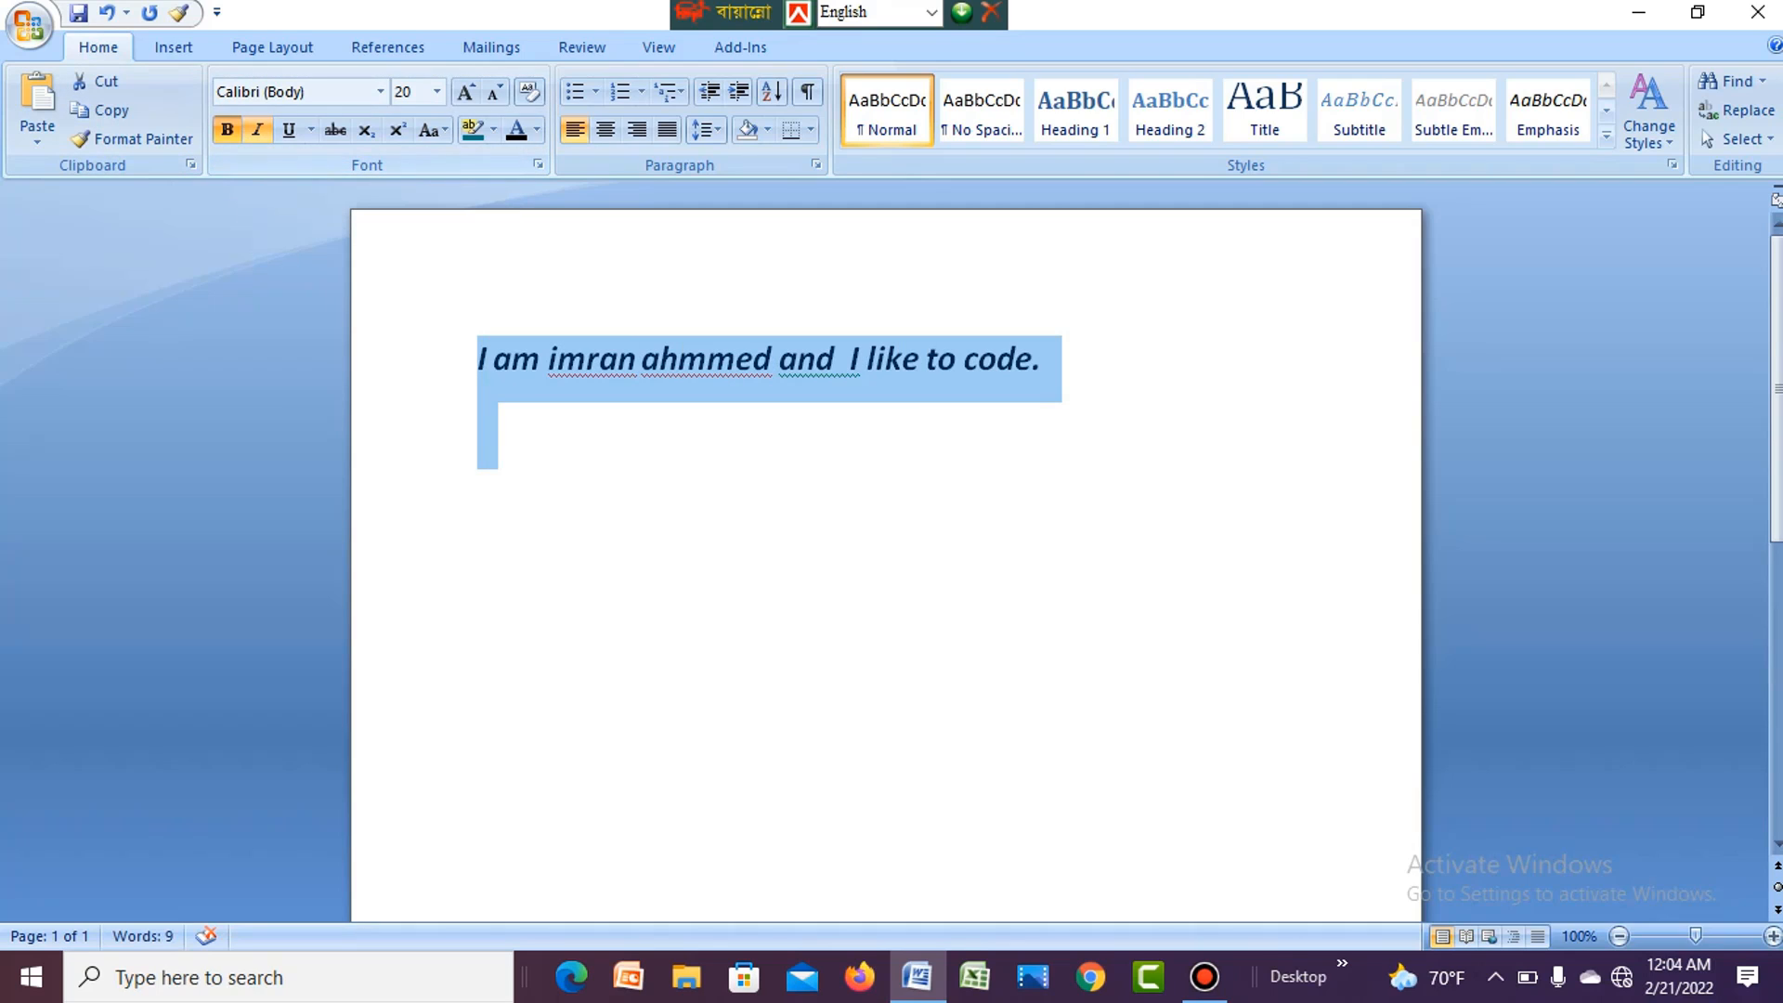
{"action": "left_click", "coordinate": [257, 130]}
{"action": "left_click", "coordinate": [479, 358]}
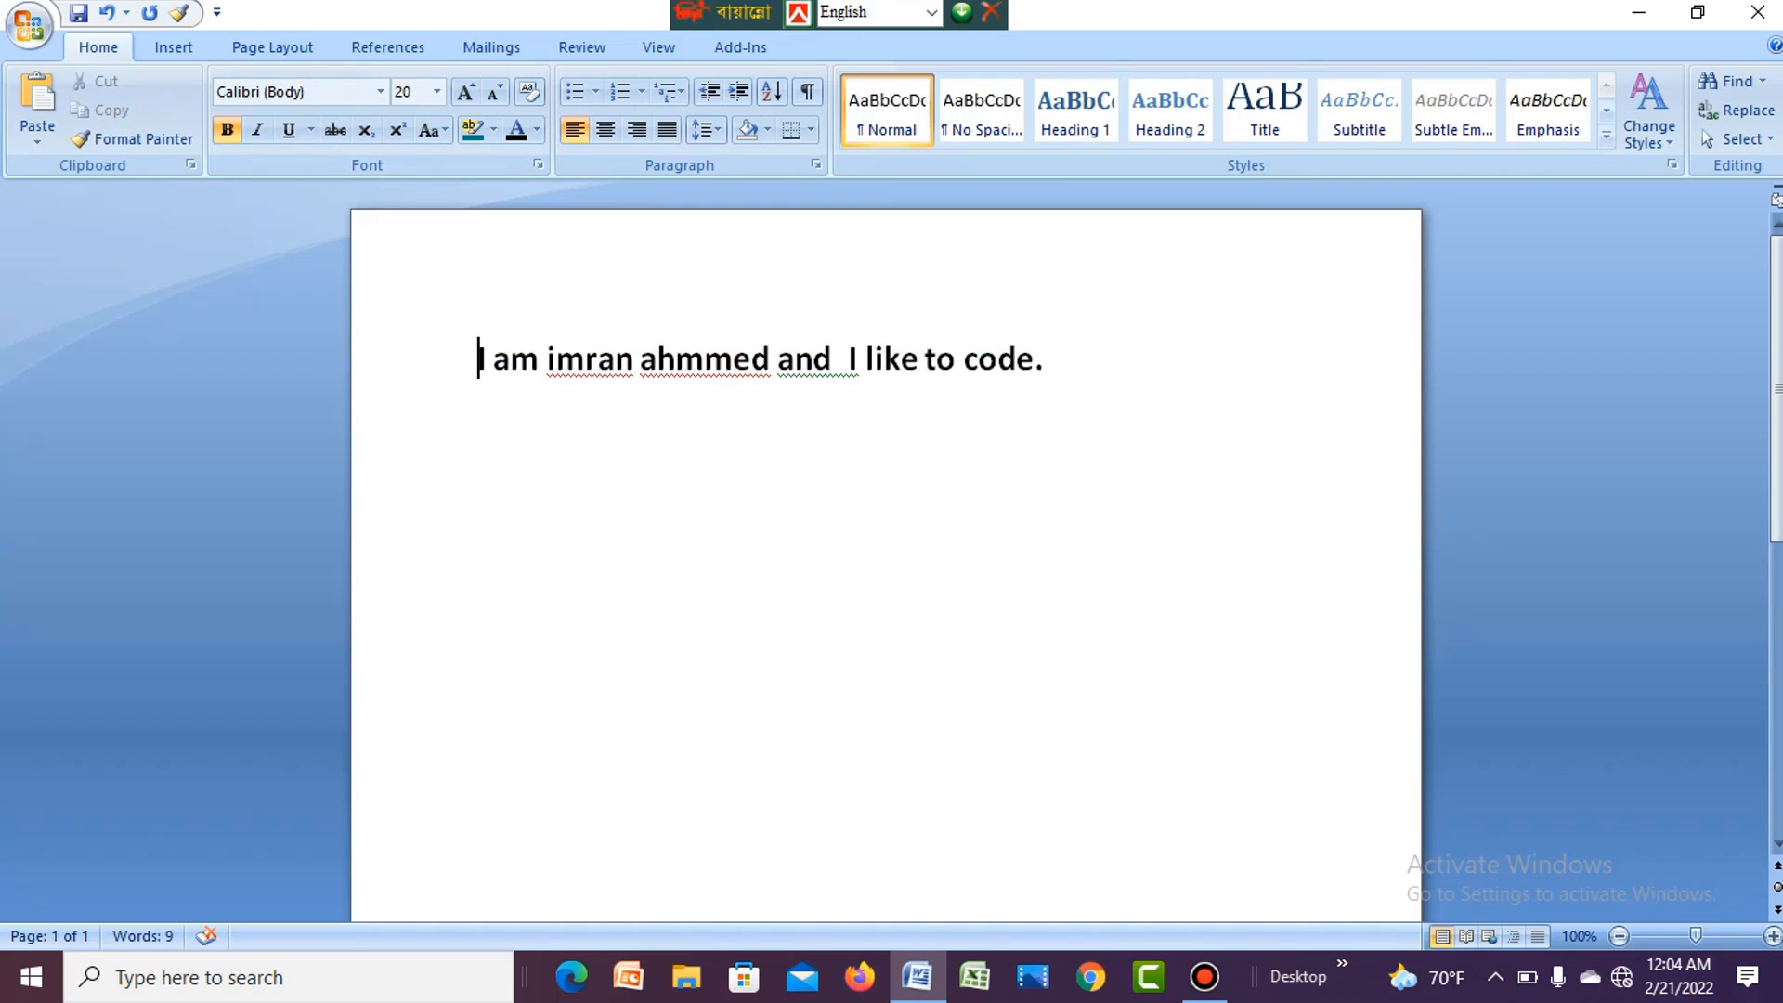
{"action": "key", "text": "shift+Down"}
{"action": "key", "text": "Down"}
{"action": "left_click_drag", "start_coordinate": [478, 361], "coordinate": [1059, 417]}
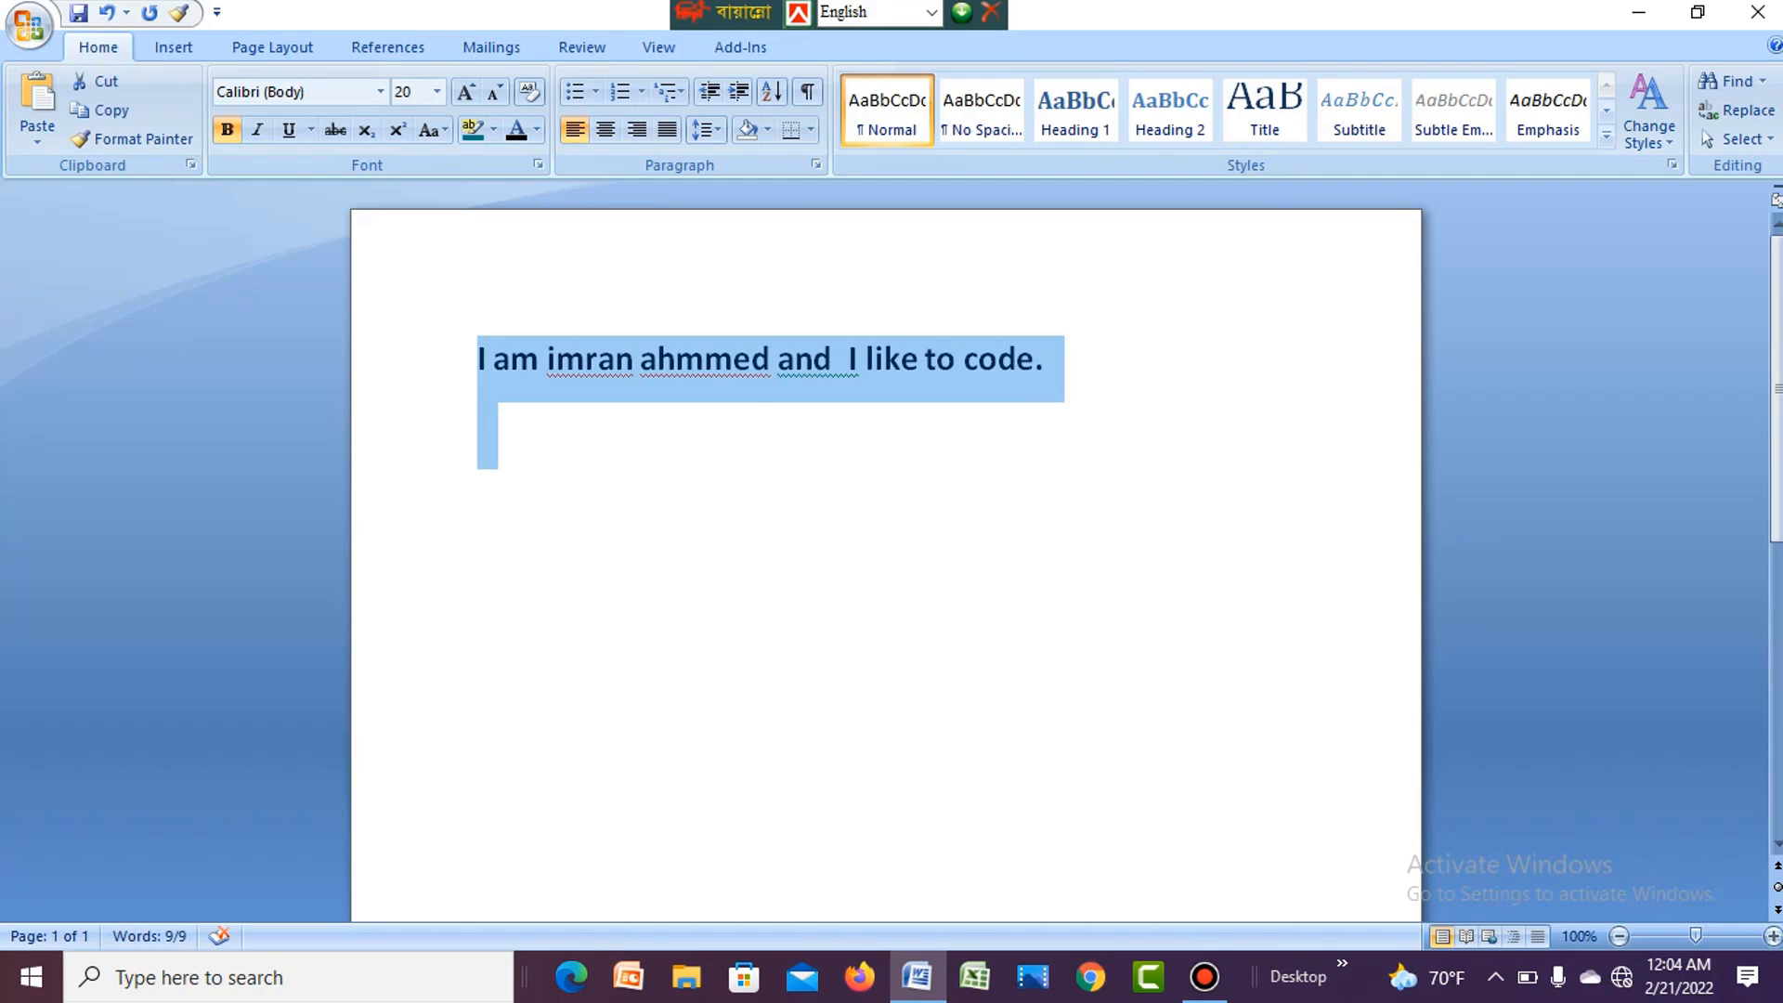
{"action": "left_click", "coordinate": [257, 130]}
{"action": "left_click", "coordinate": [482, 423]}
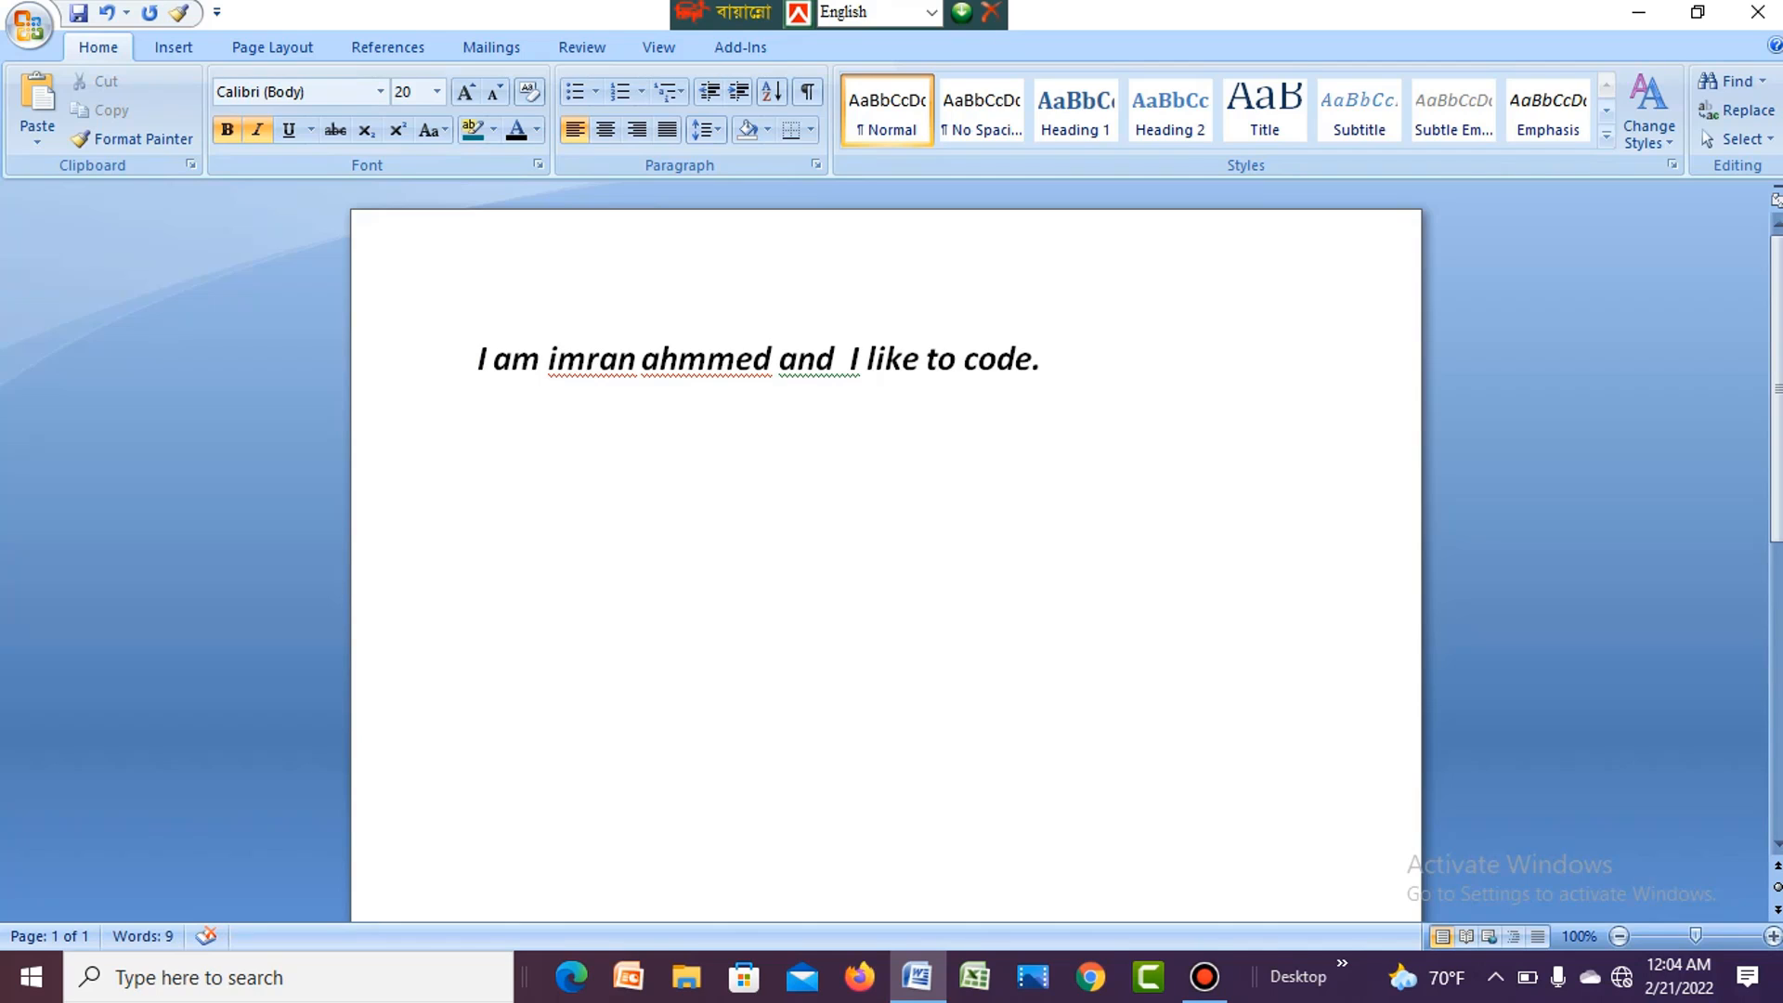
- Underline the whole sentence and place the cursor on the empty line below it
{"action": "left_click_drag", "start_coordinate": [478, 359], "coordinate": [1062, 358]}
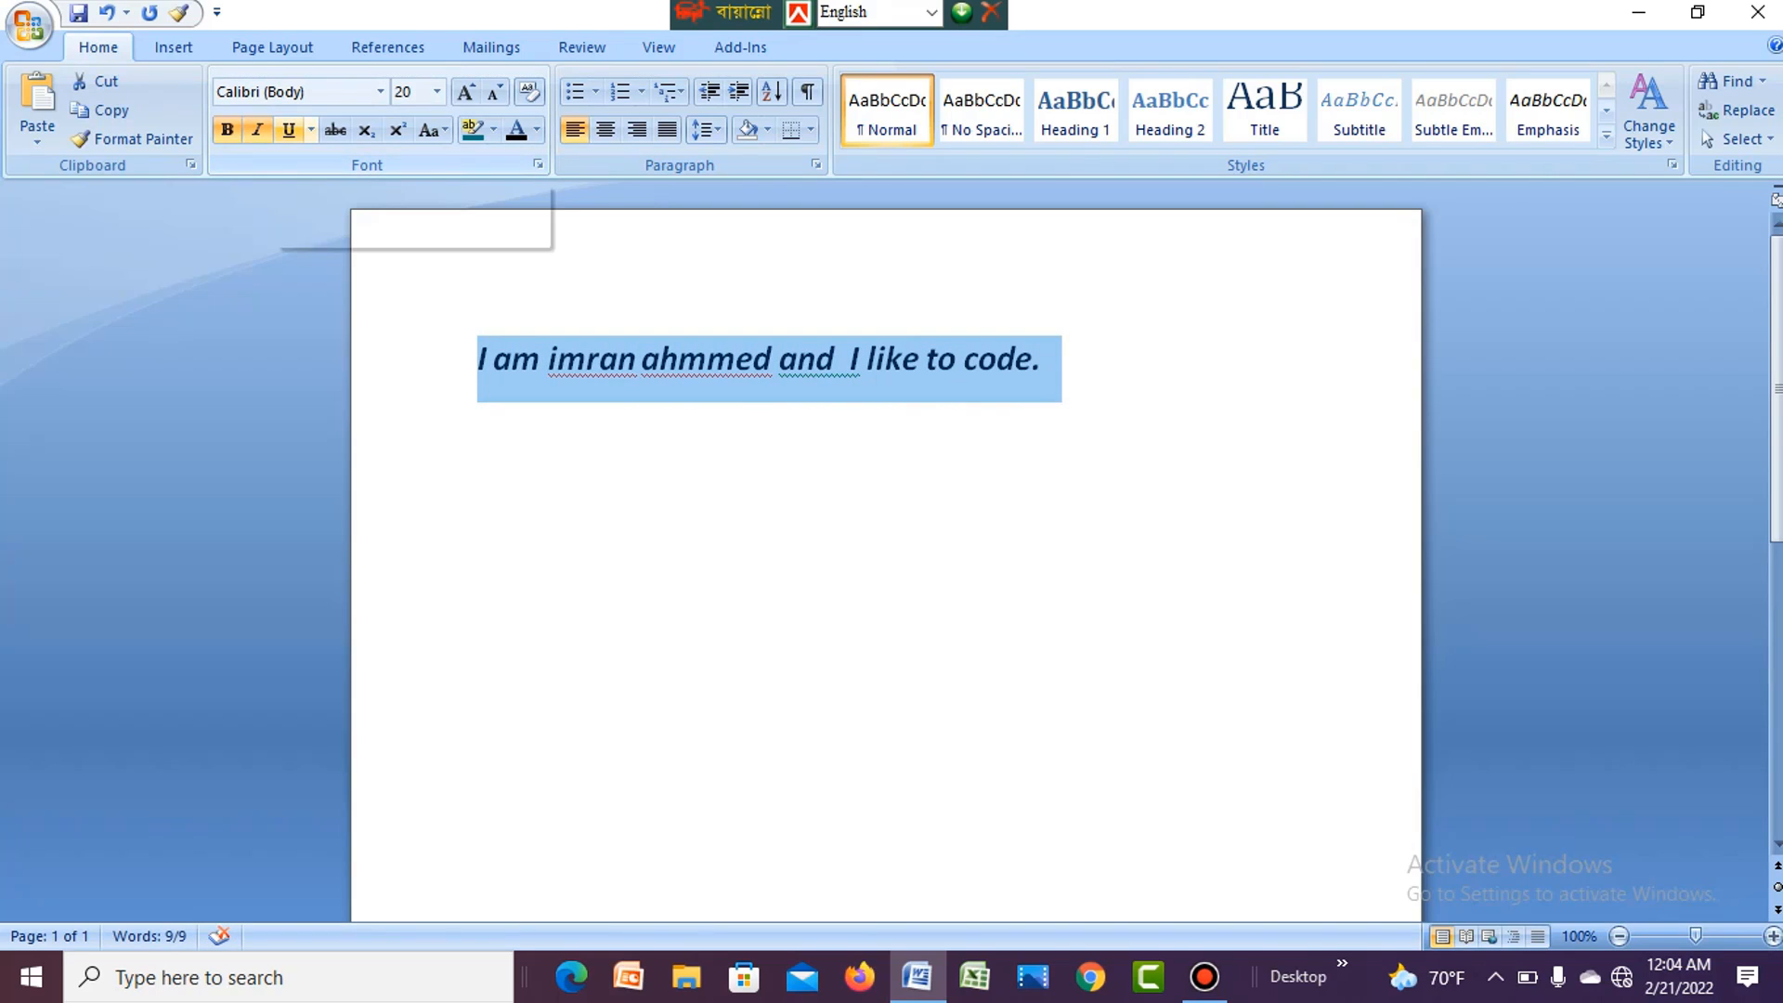
{"action": "left_click", "coordinate": [289, 129]}
{"action": "left_click", "coordinate": [480, 423]}
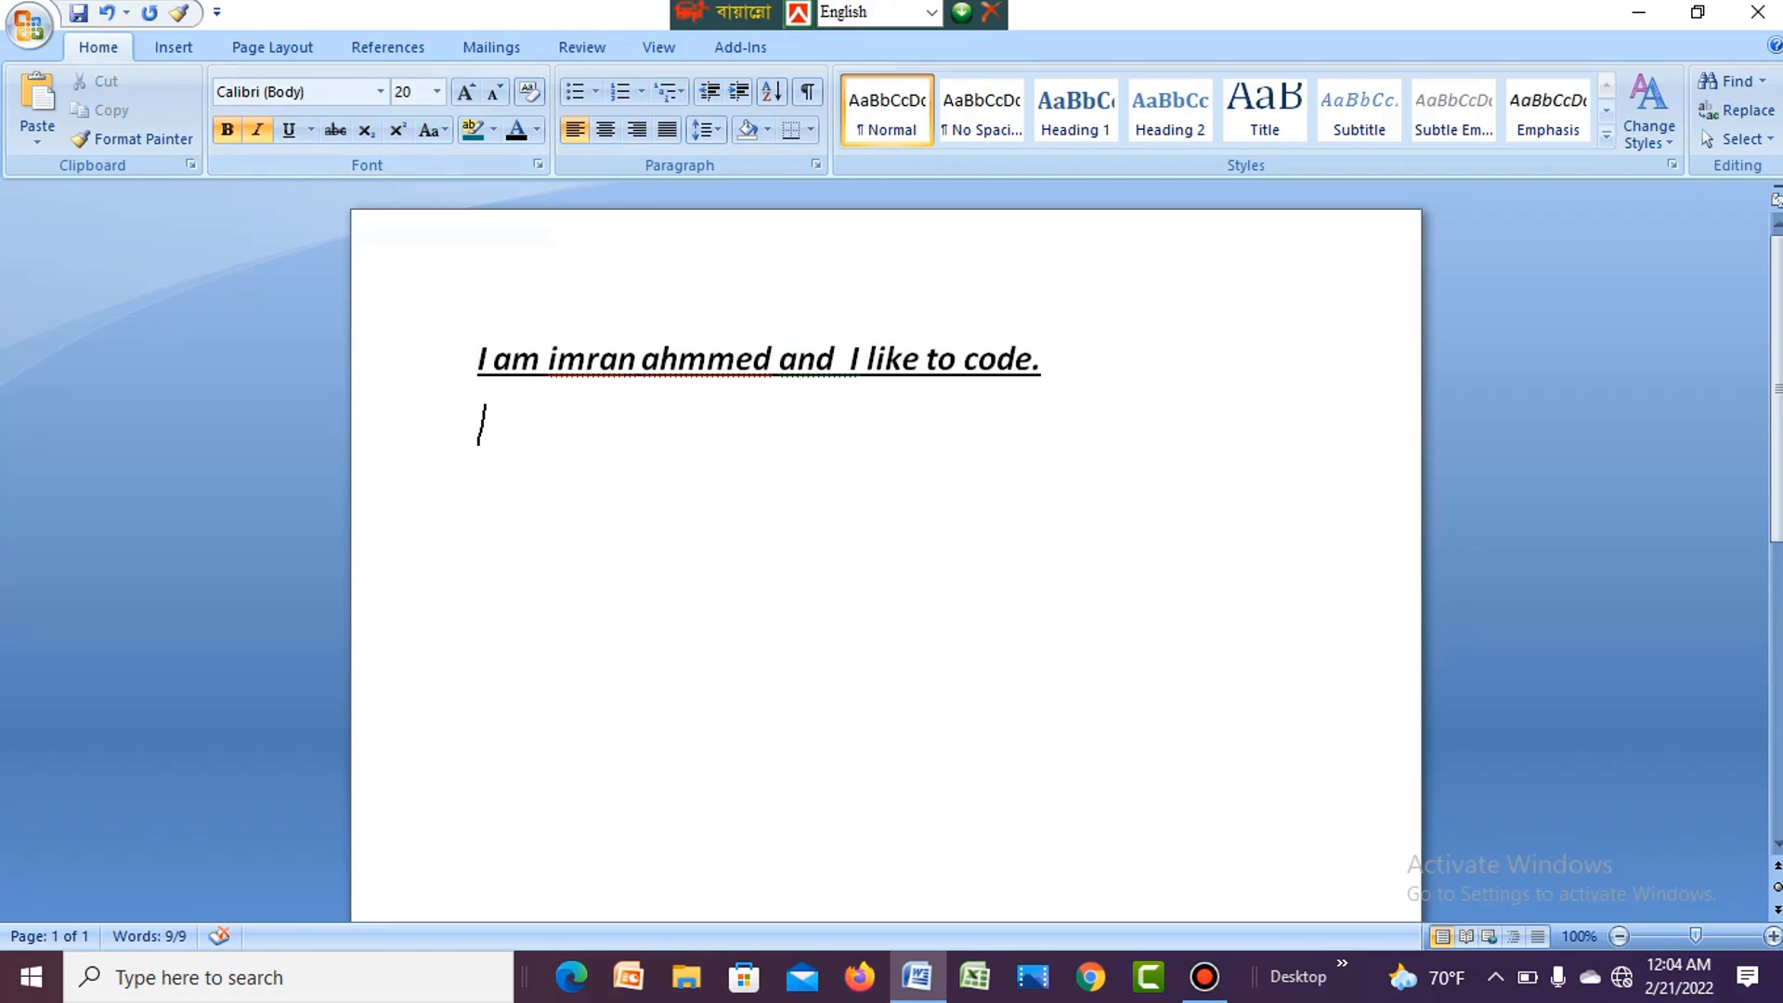
- Change the font color of the whole sentence to the standard red and place the cursor on the empty line below
{"action": "left_click_drag", "start_coordinate": [478, 358], "coordinate": [1061, 358]}
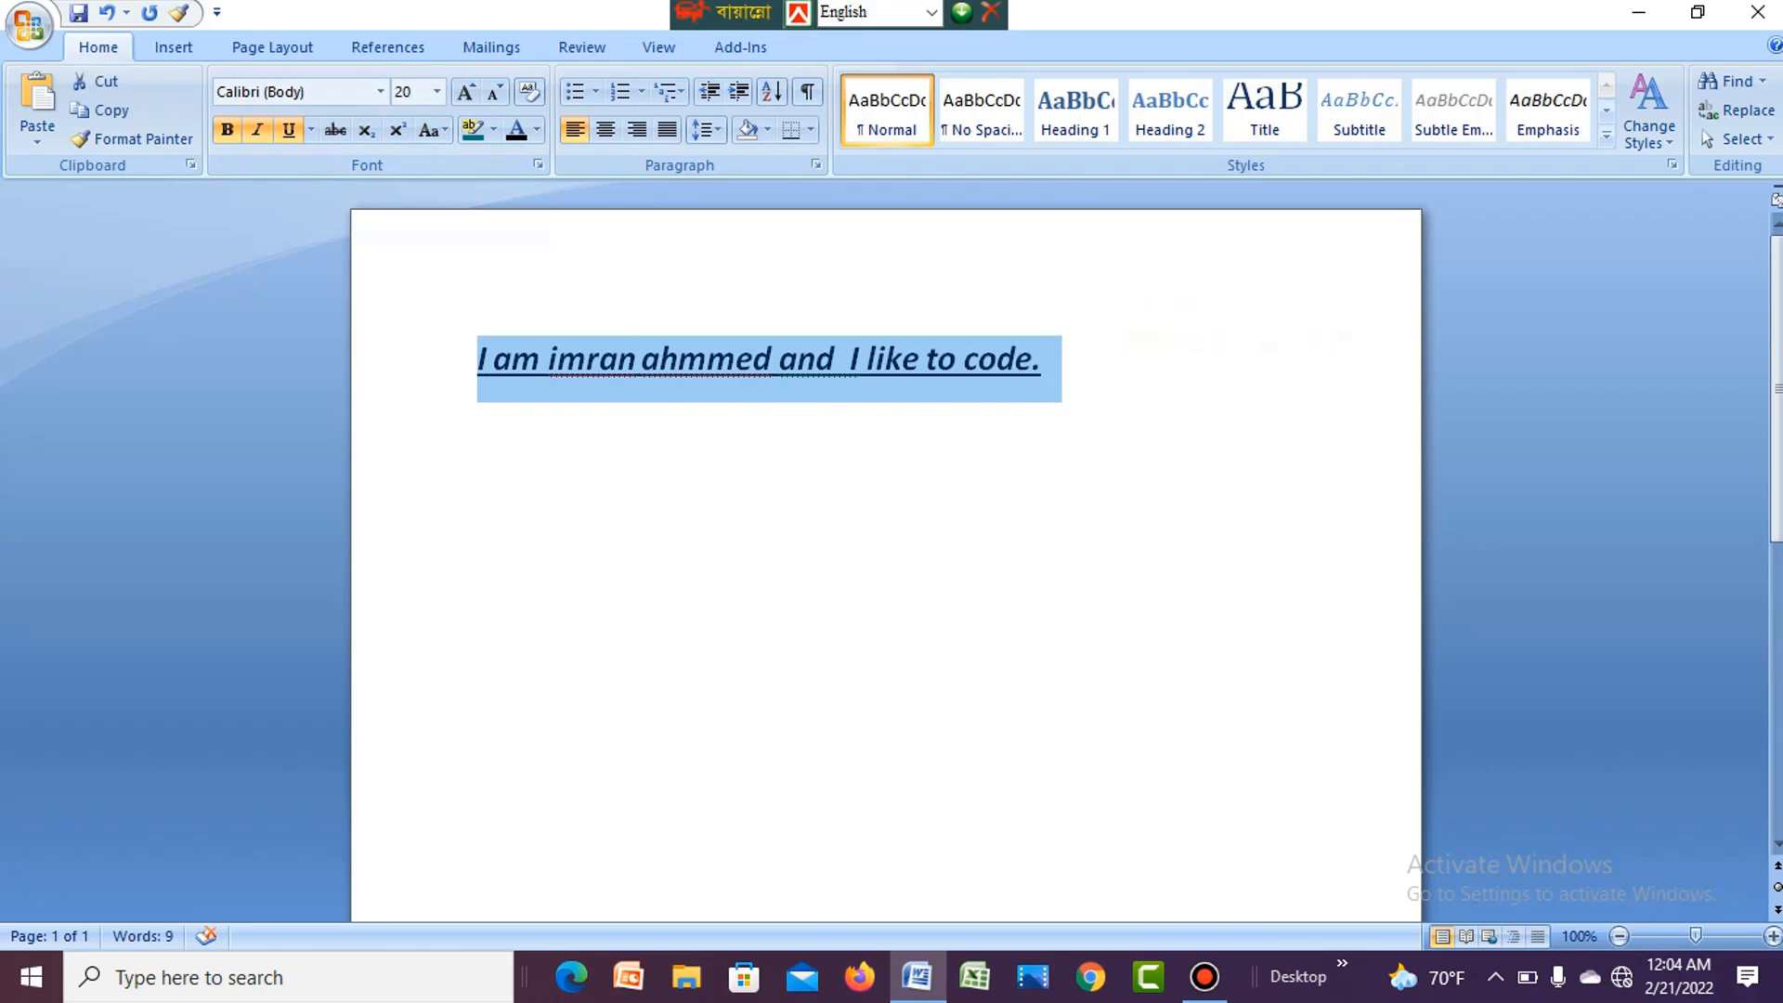
{"action": "left_click", "coordinate": [482, 424]}
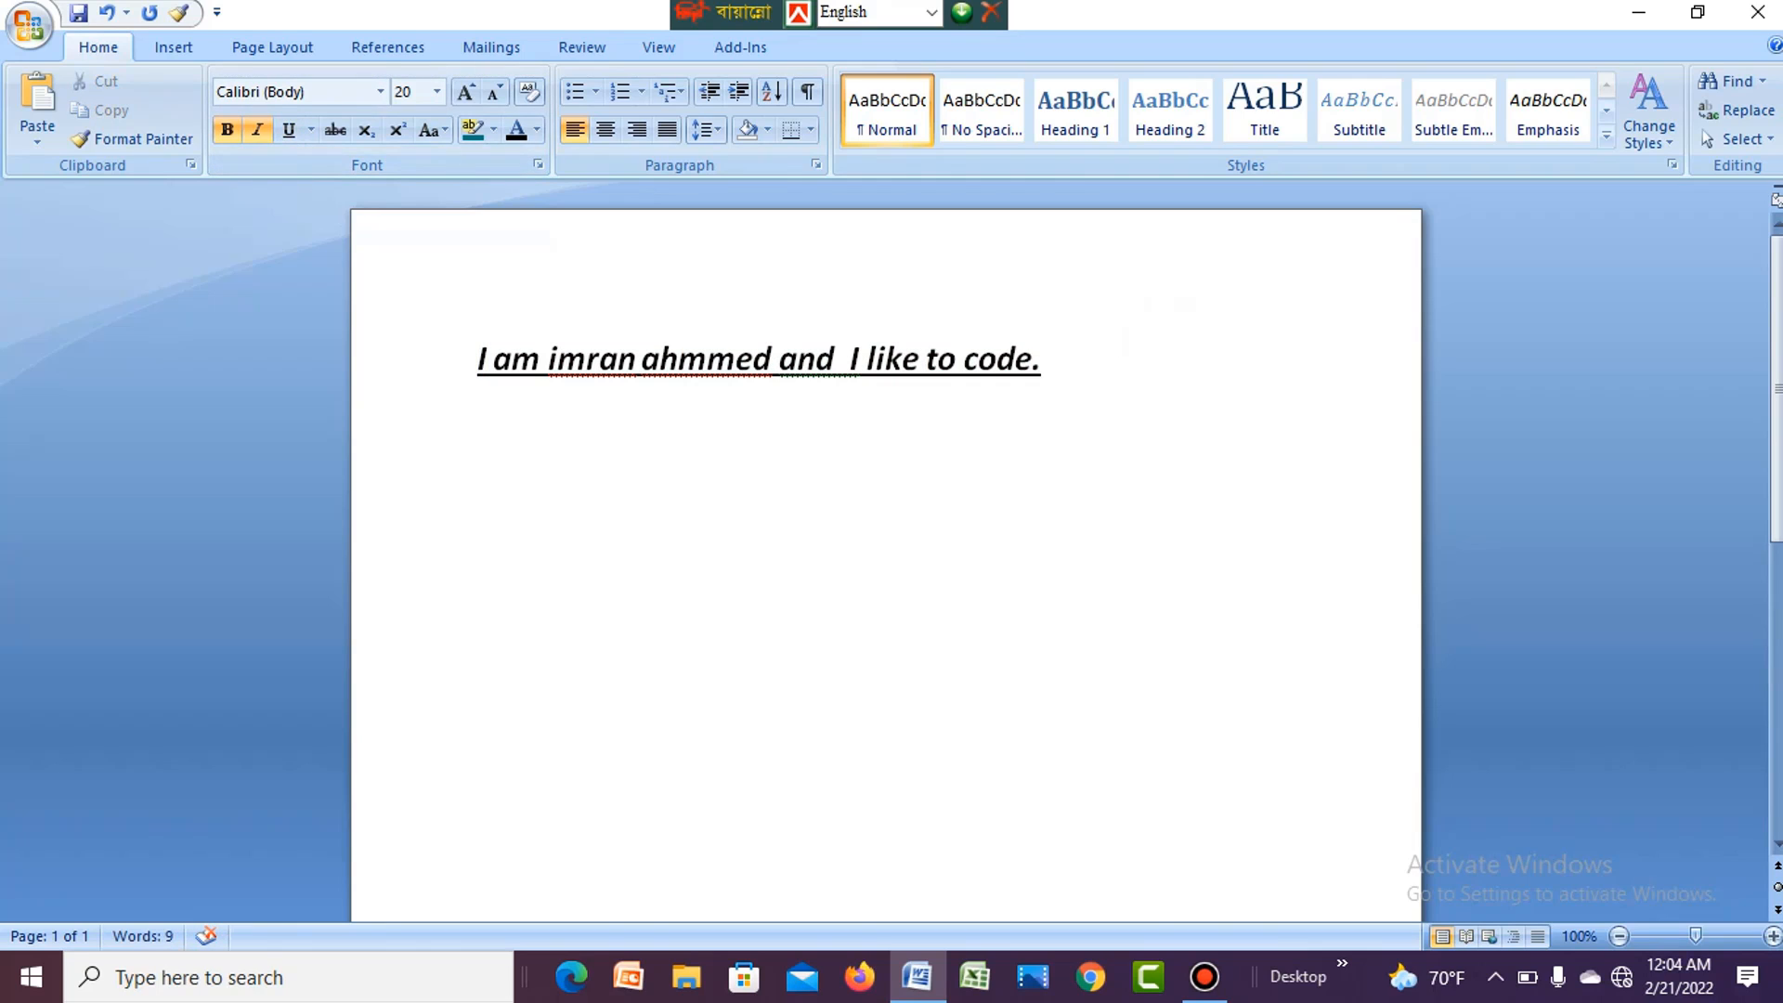
{"action": "left_click_drag", "start_coordinate": [1042, 359], "coordinate": [477, 358]}
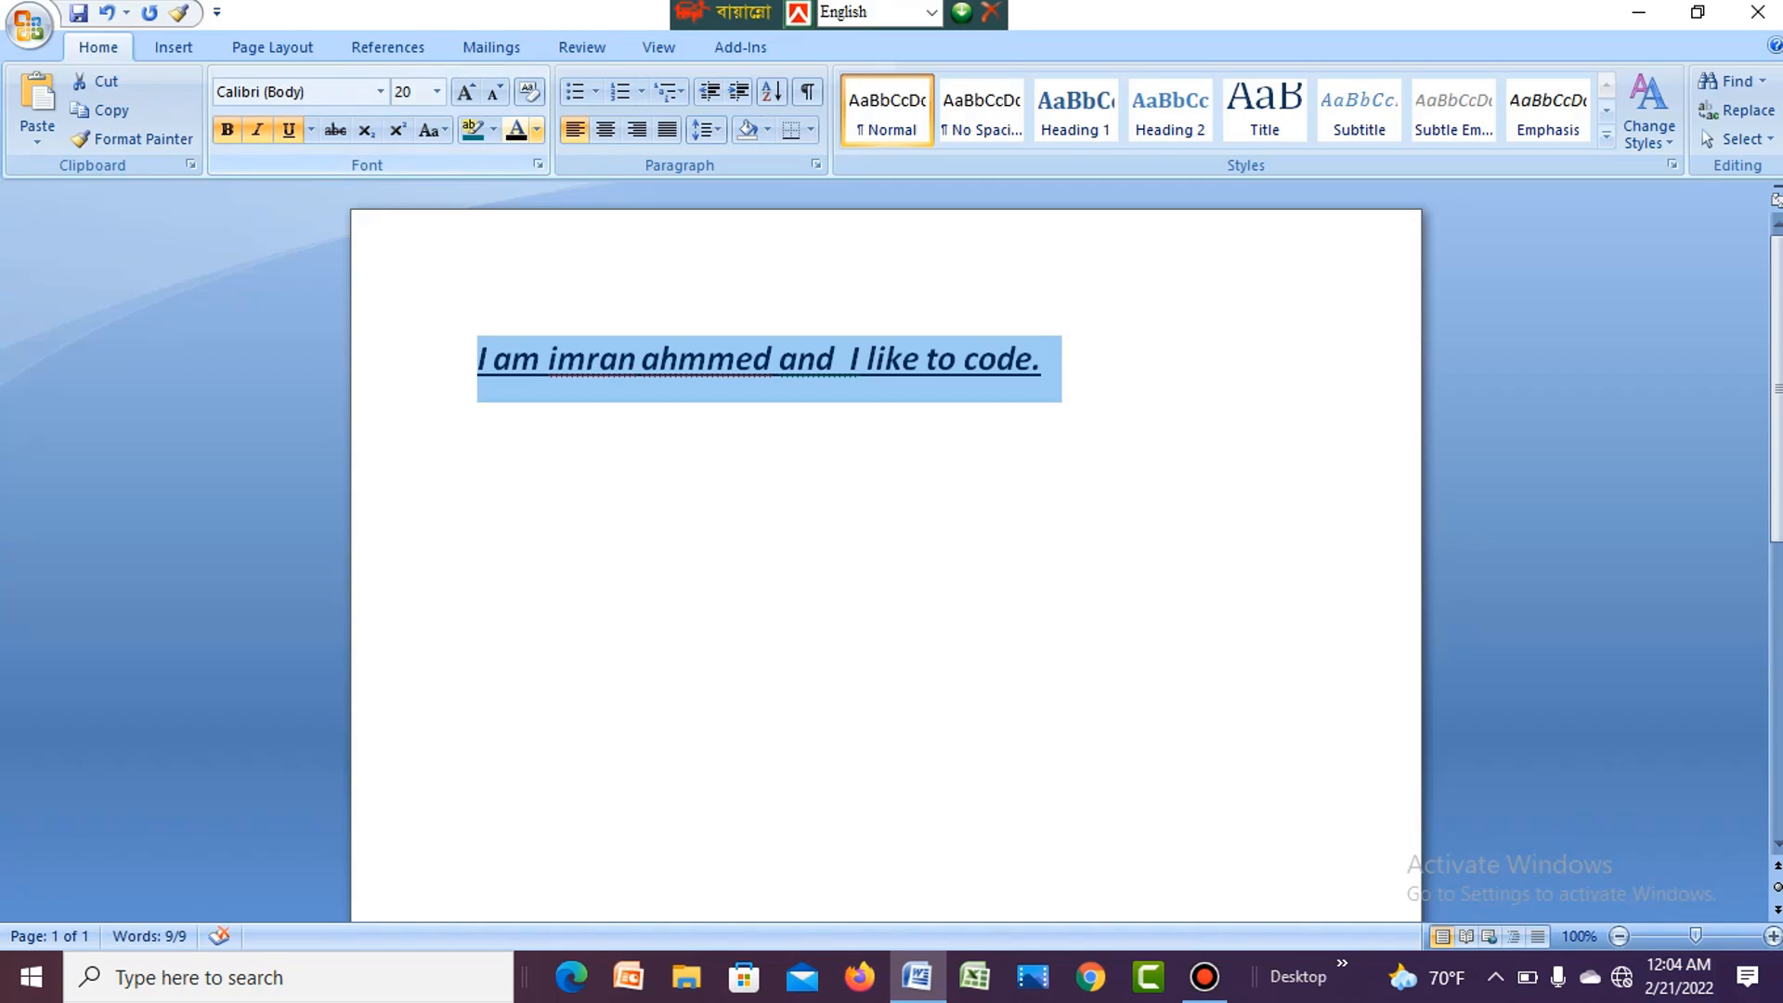
{"action": "left_click", "coordinate": [536, 130]}
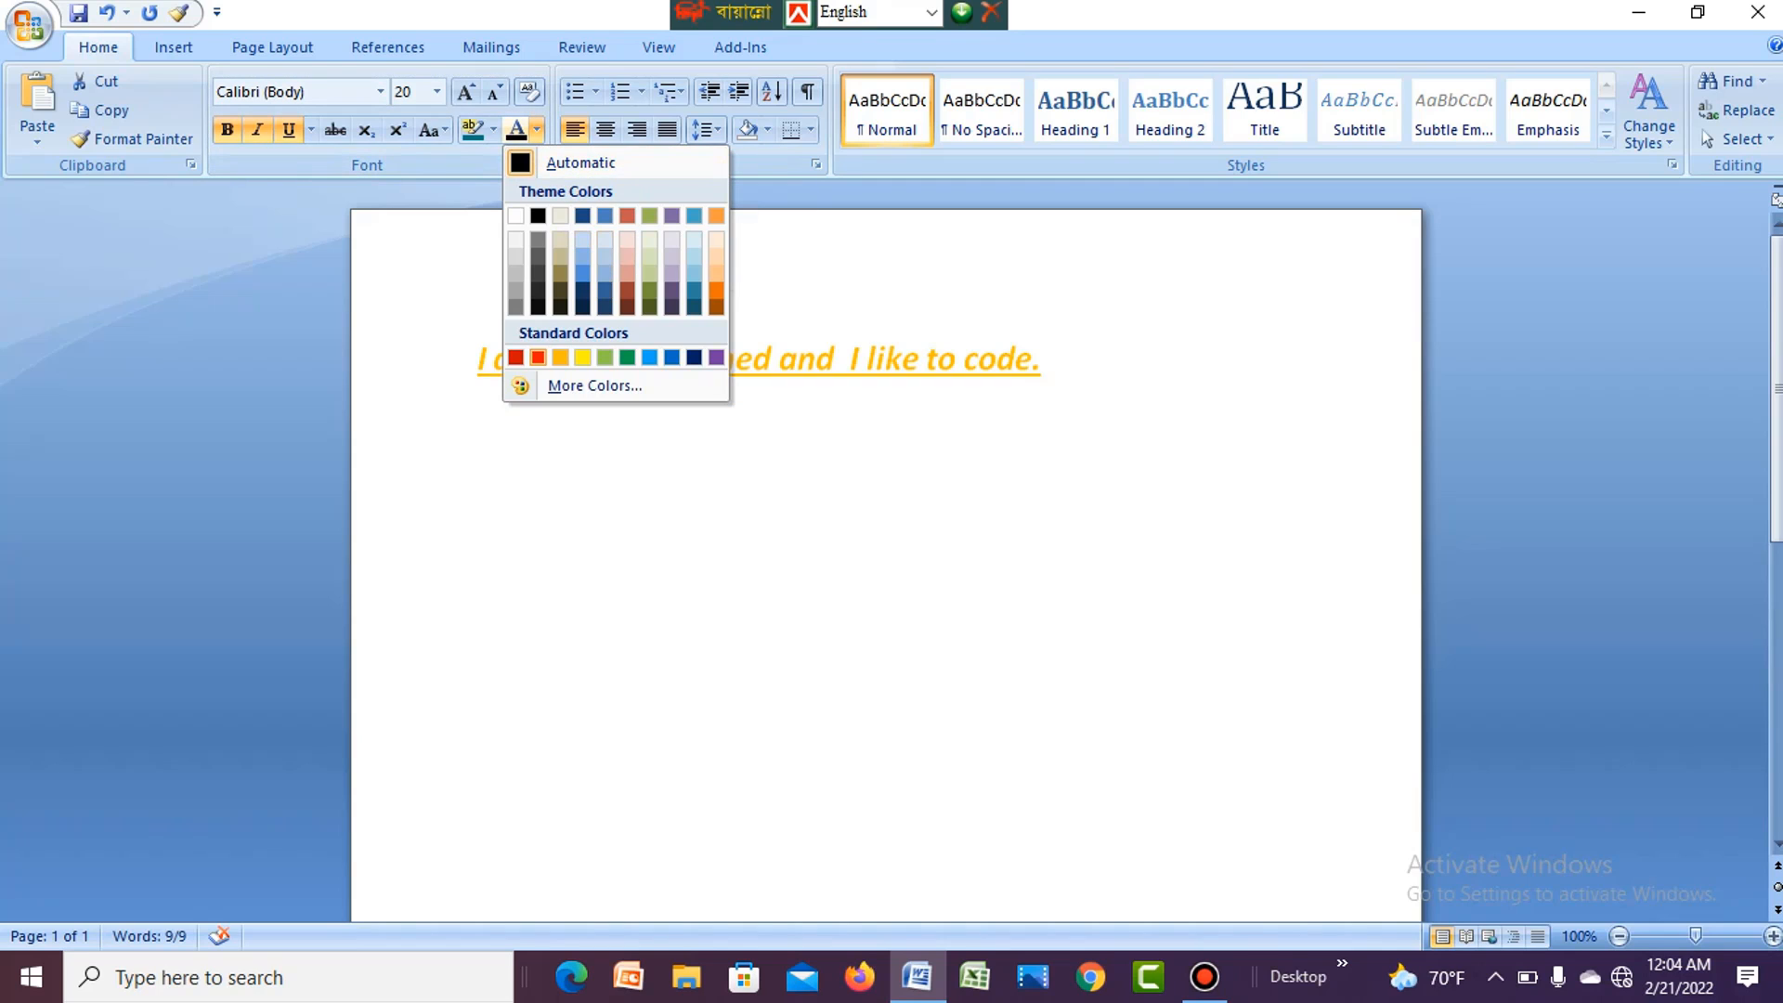
{"action": "left_click", "coordinate": [538, 357]}
{"action": "left_click", "coordinate": [481, 425]}
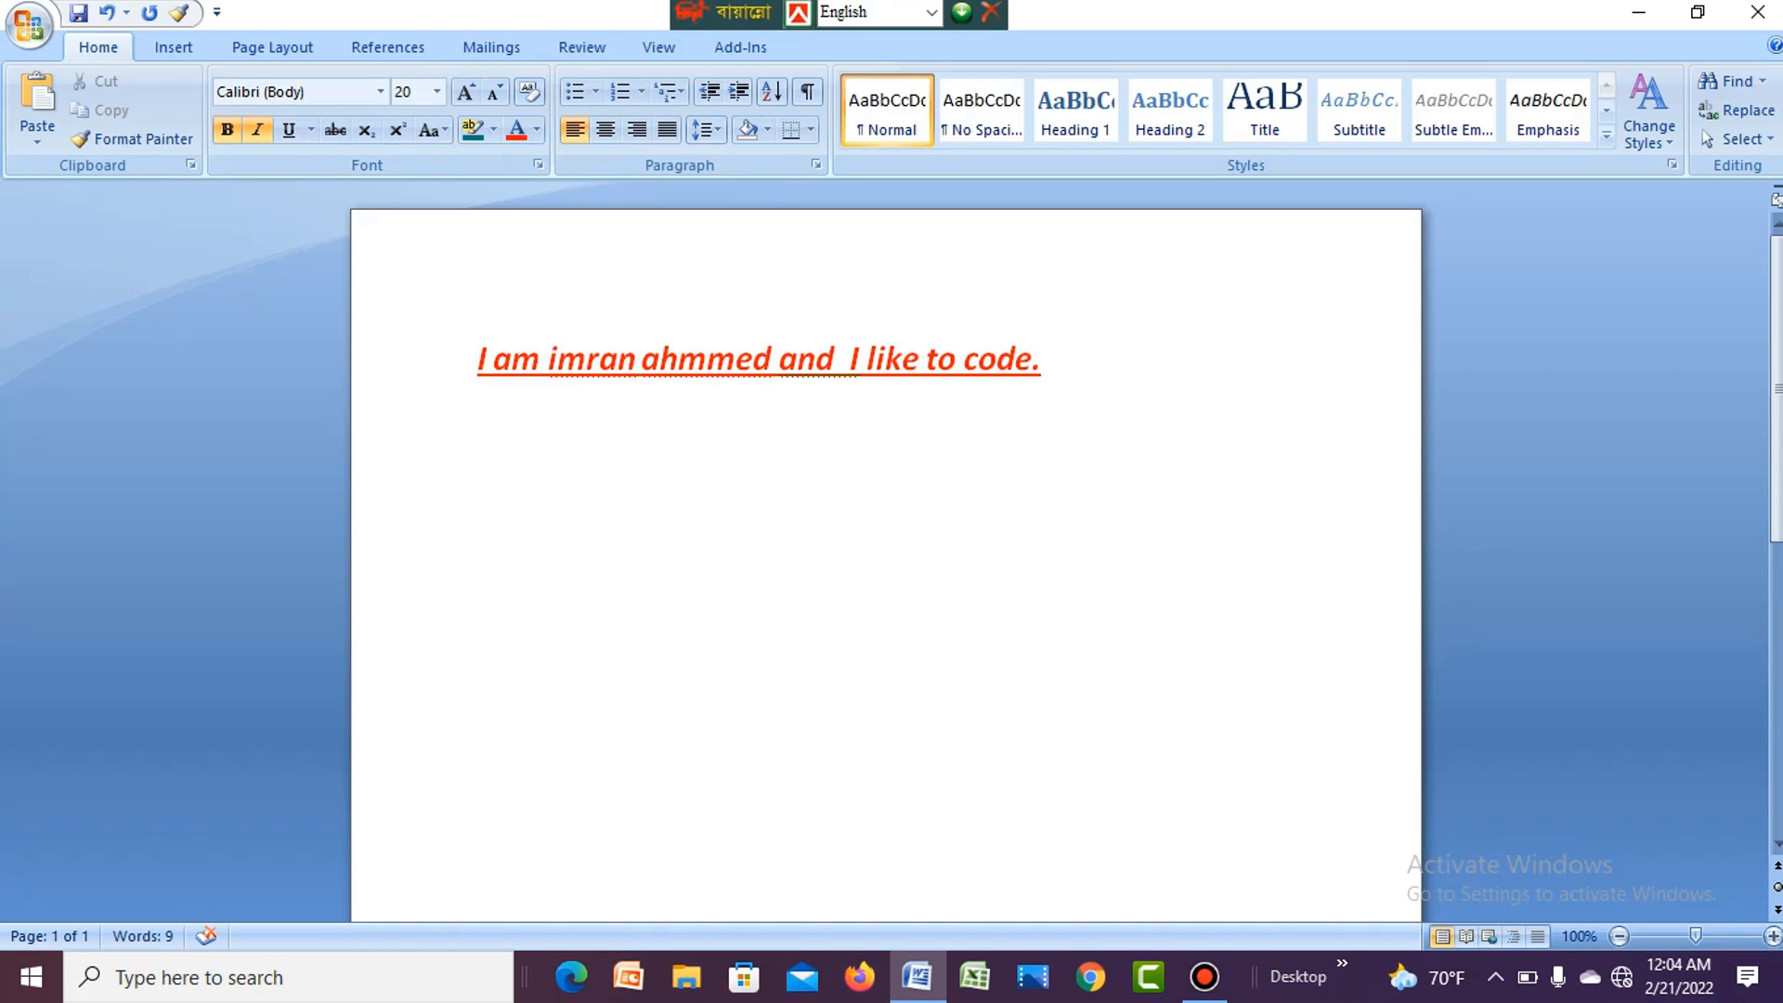
- Try centre and right alignment on the sentence's paragraph, ending with it justified
{"action": "left_click_drag", "start_coordinate": [478, 358], "coordinate": [1033, 362]}
{"action": "left_click", "coordinate": [621, 359]}
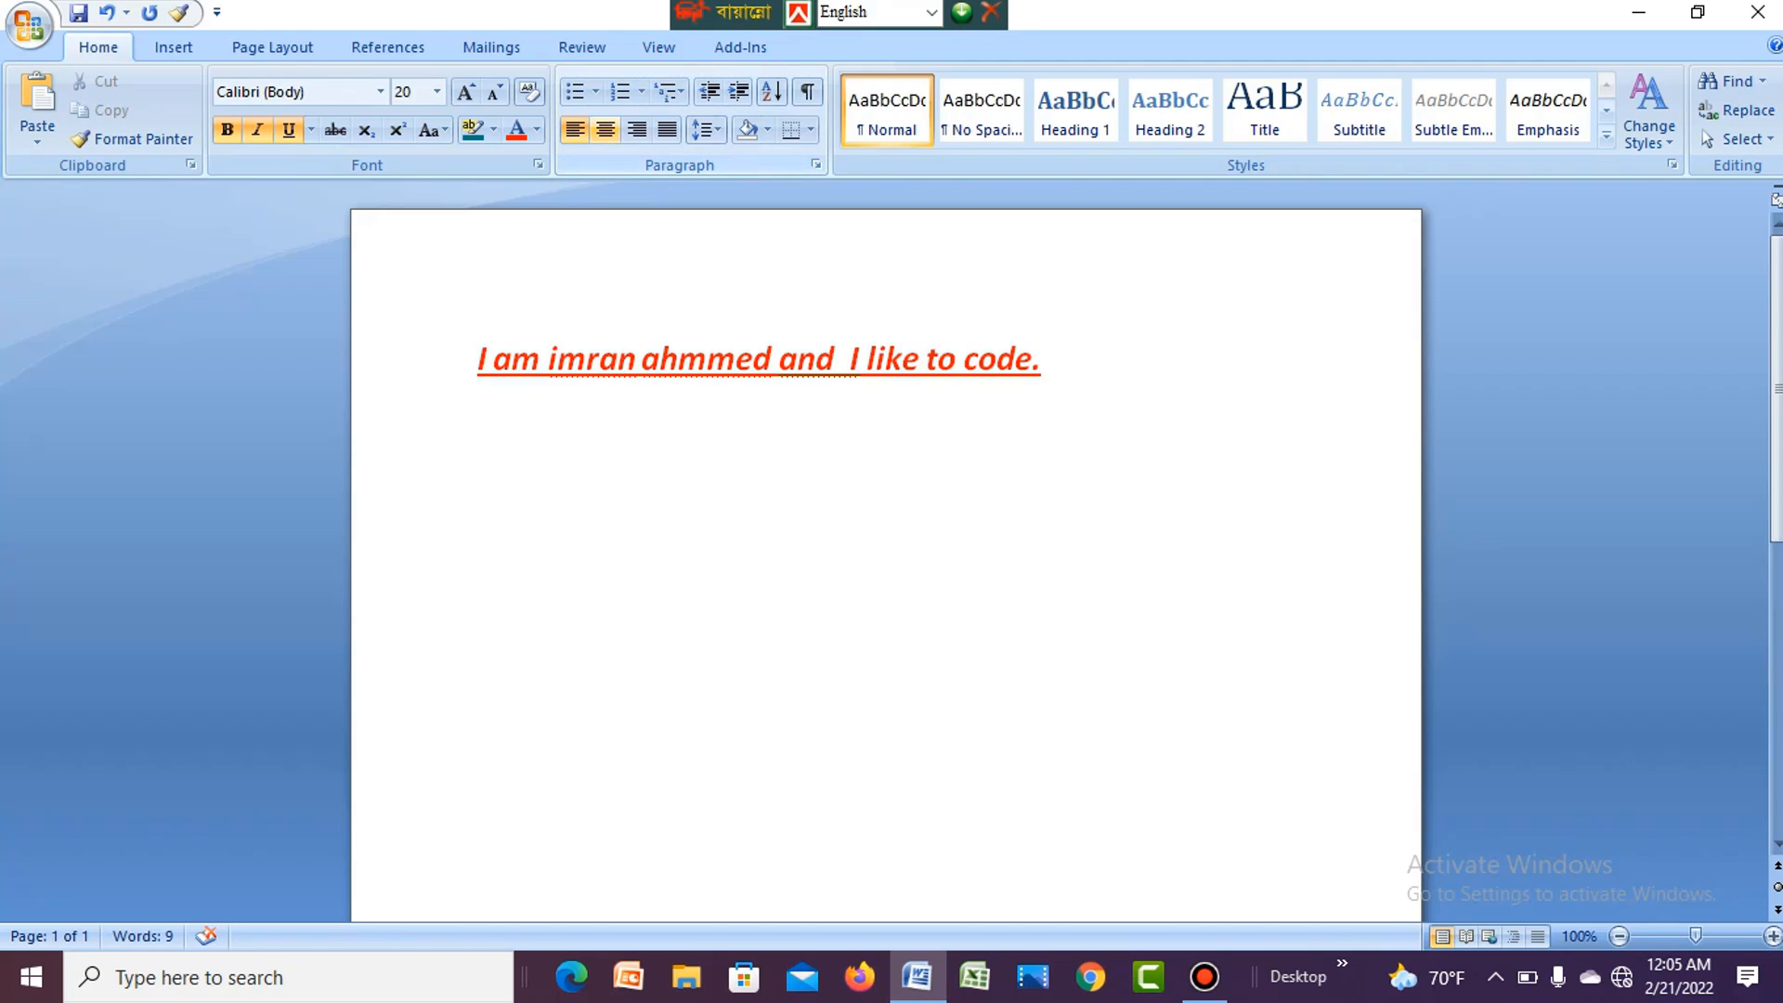
{"action": "left_click", "coordinate": [605, 129]}
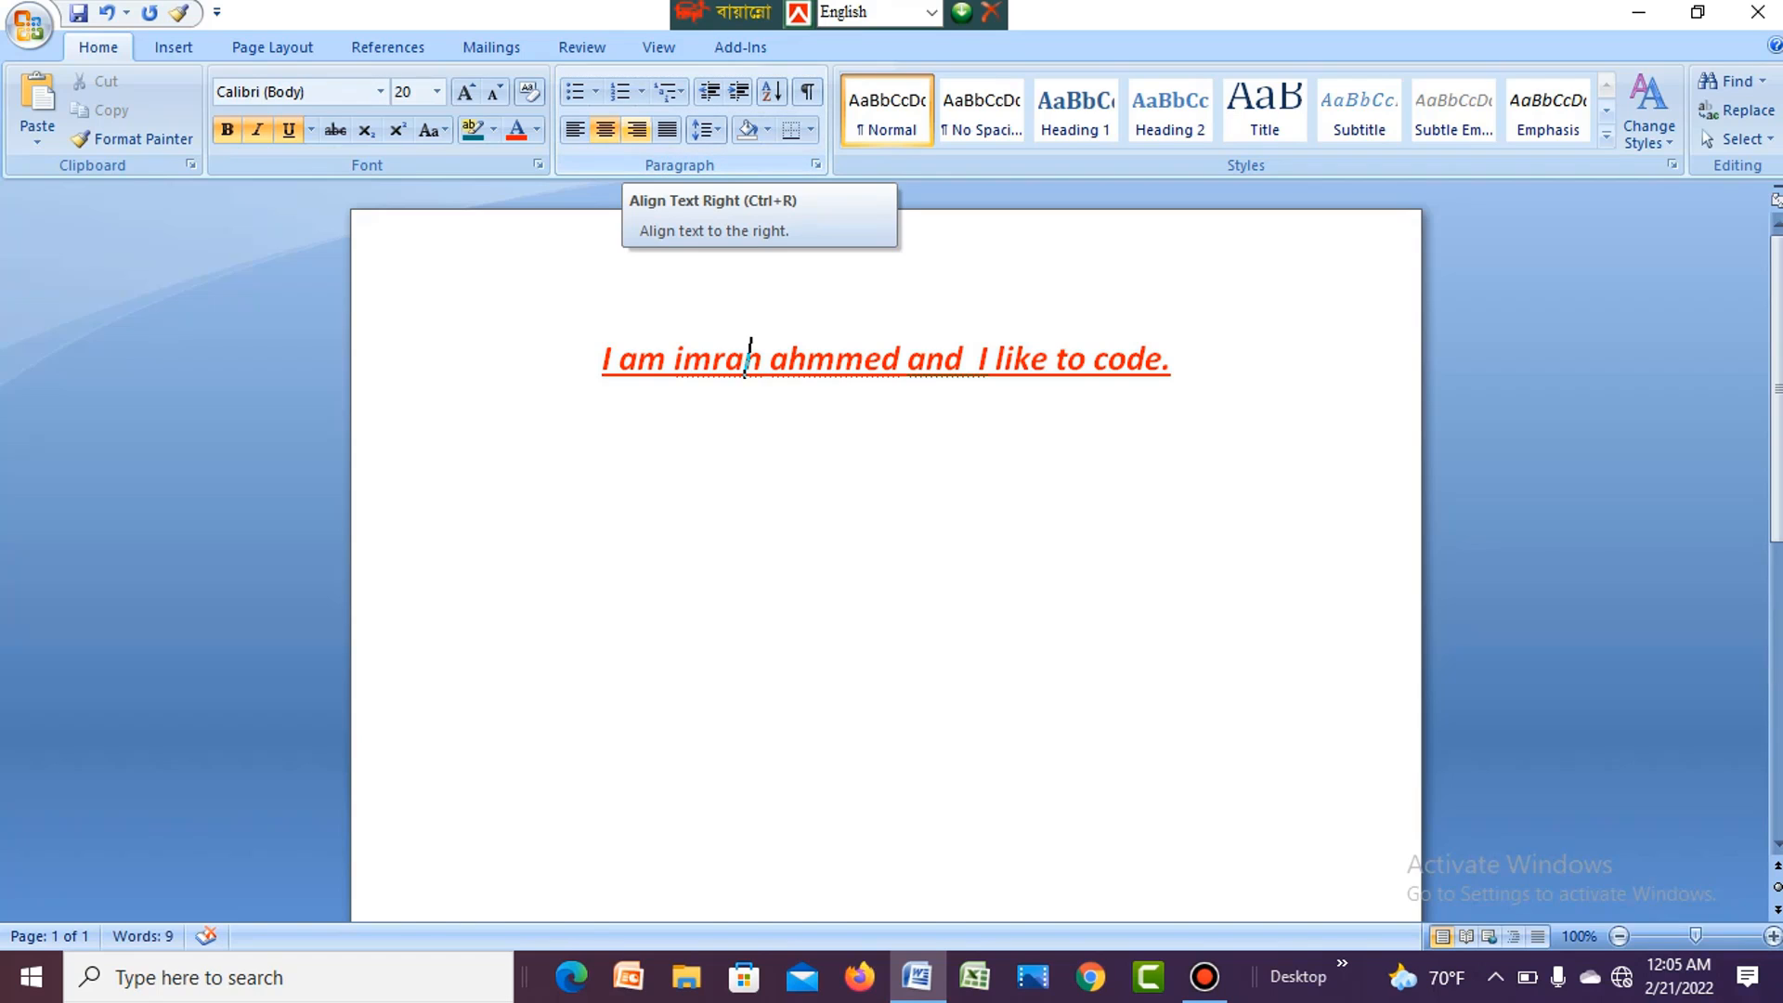
{"action": "left_click", "coordinate": [636, 130]}
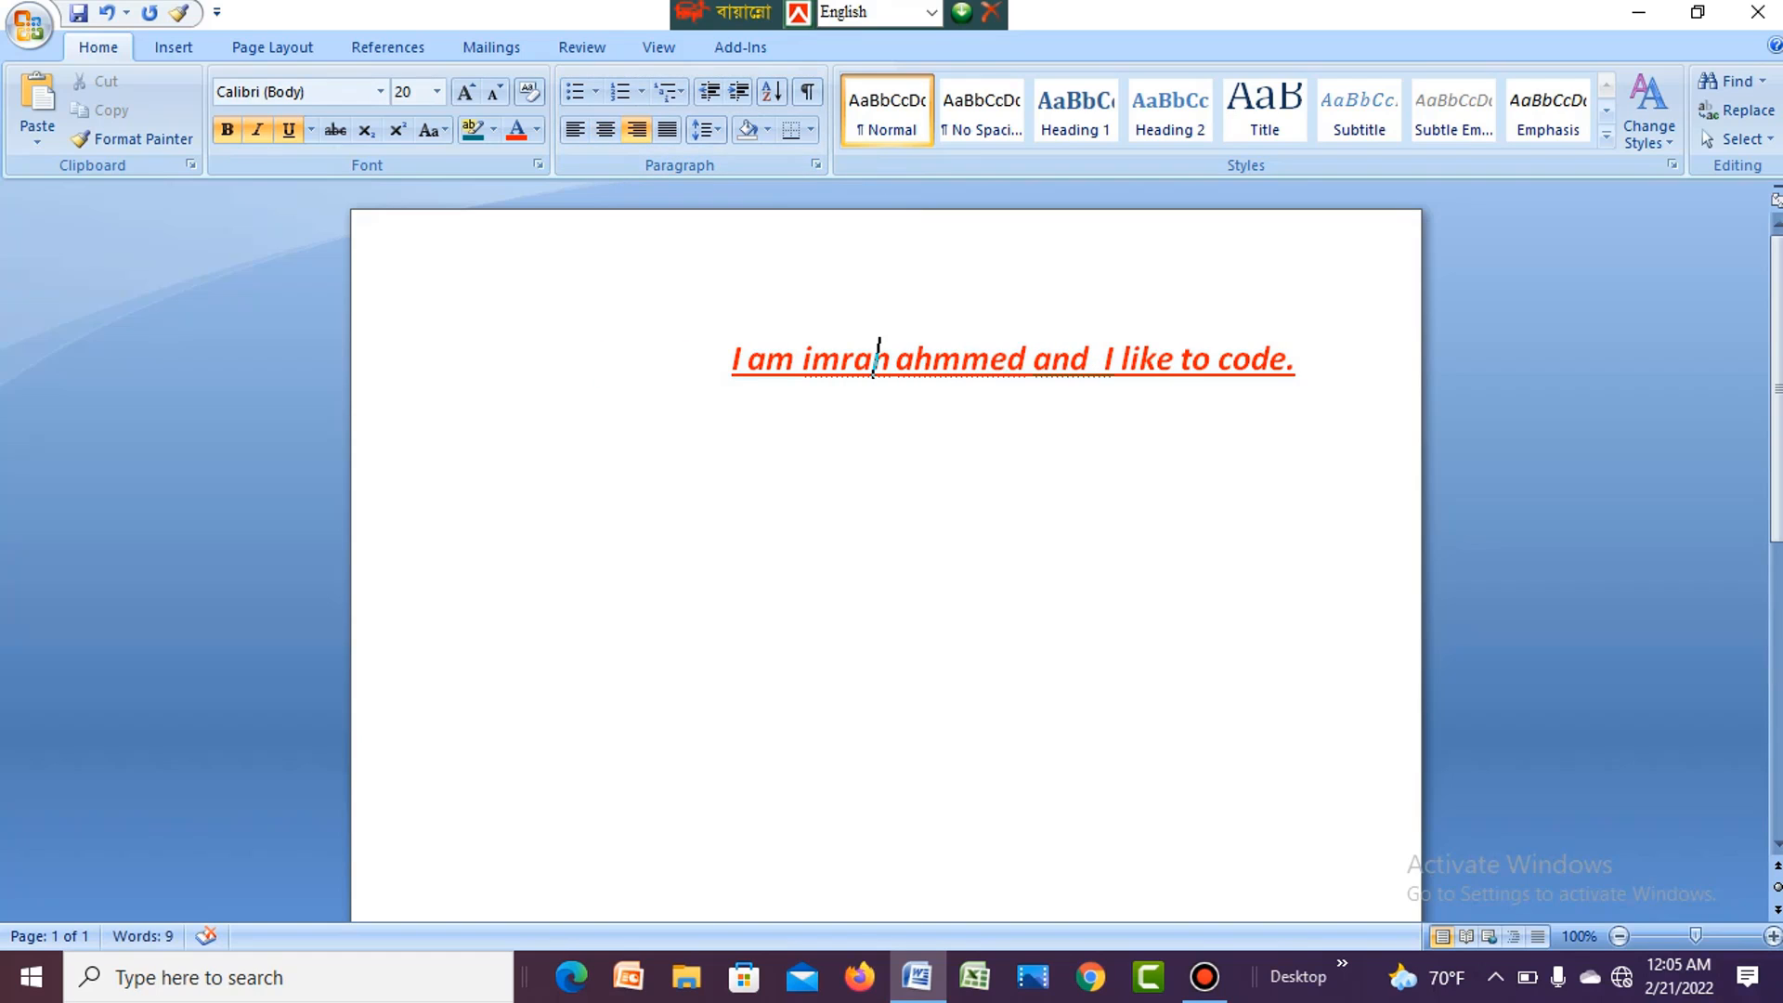
{"action": "key", "text": "ctrl+j"}
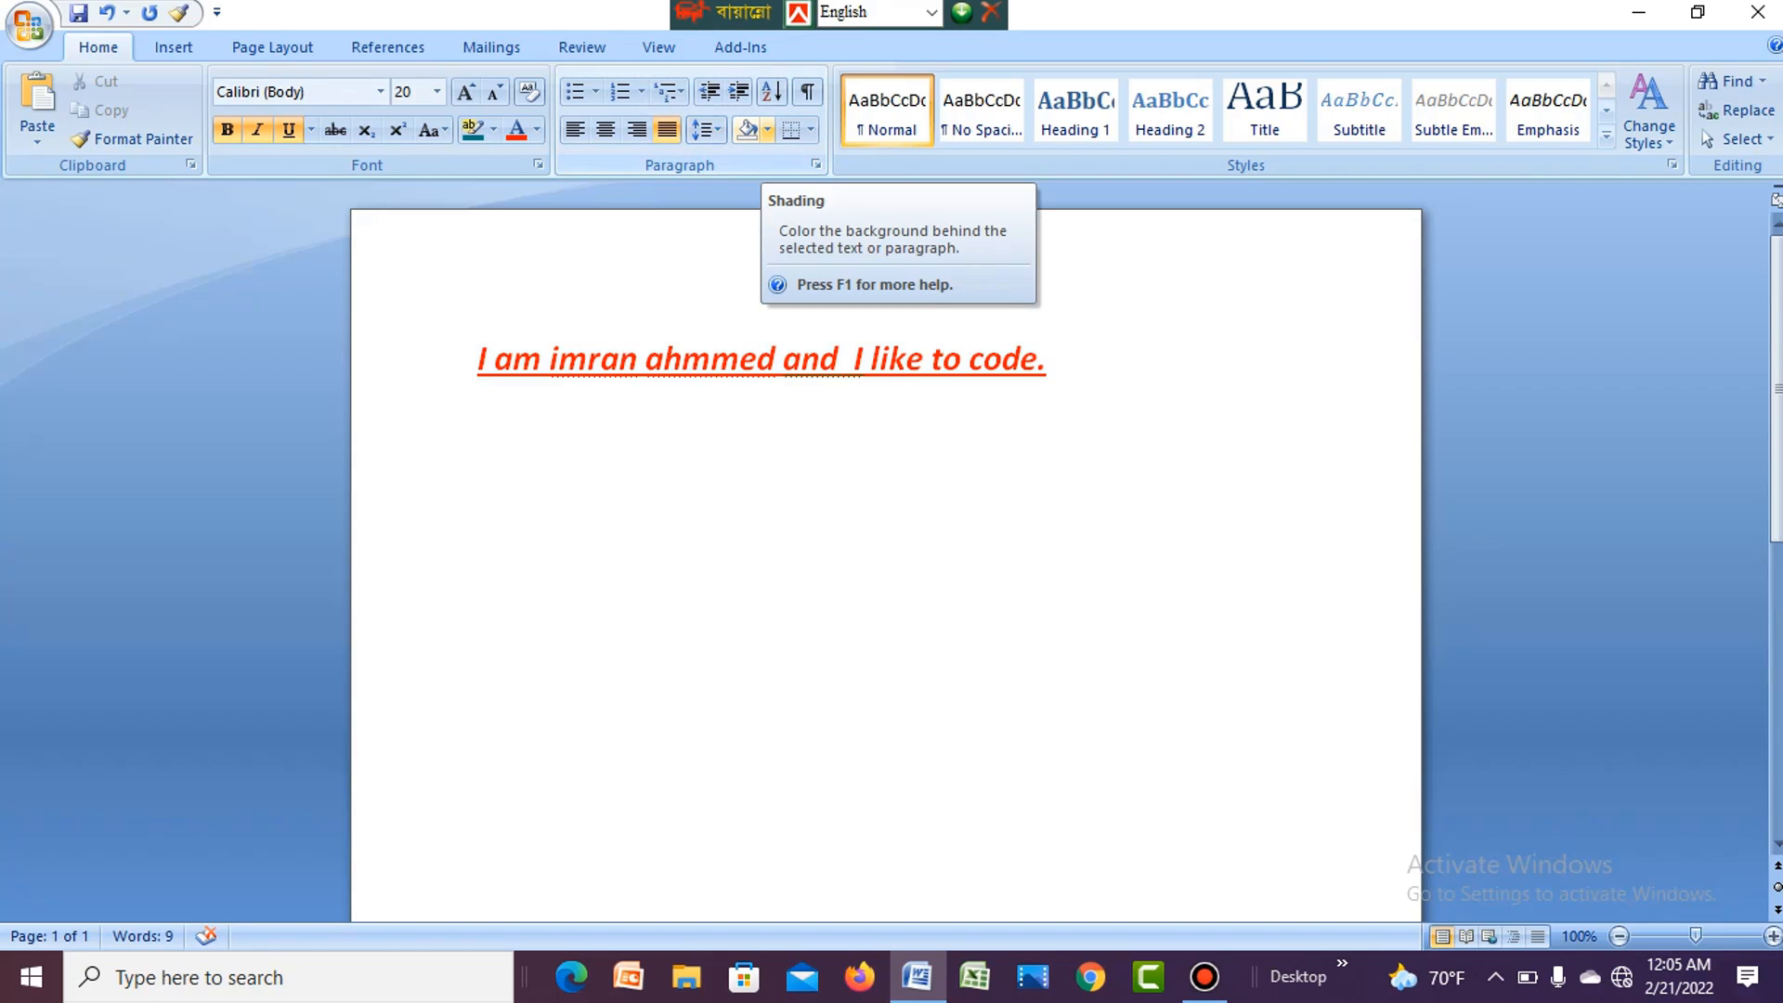
- Preview the shading colors available for the sentence's background without applying one
{"action": "left_click", "coordinate": [767, 130]}
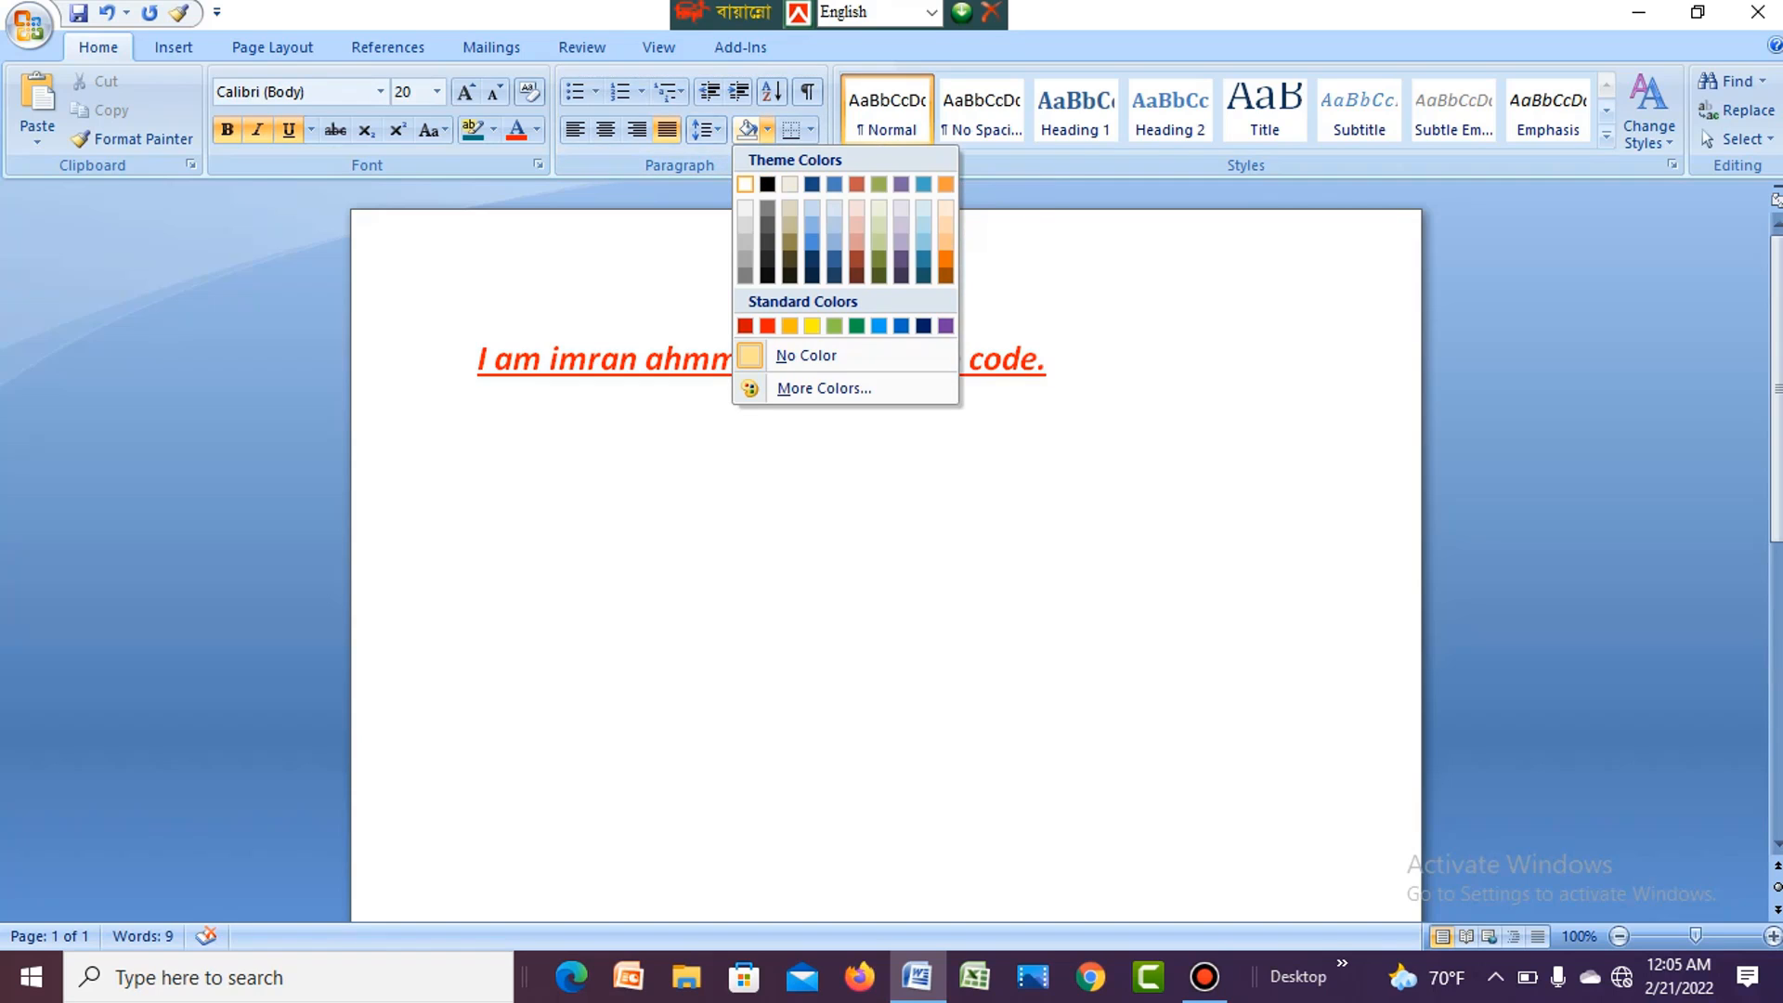
{"action": "key", "text": "Escape"}
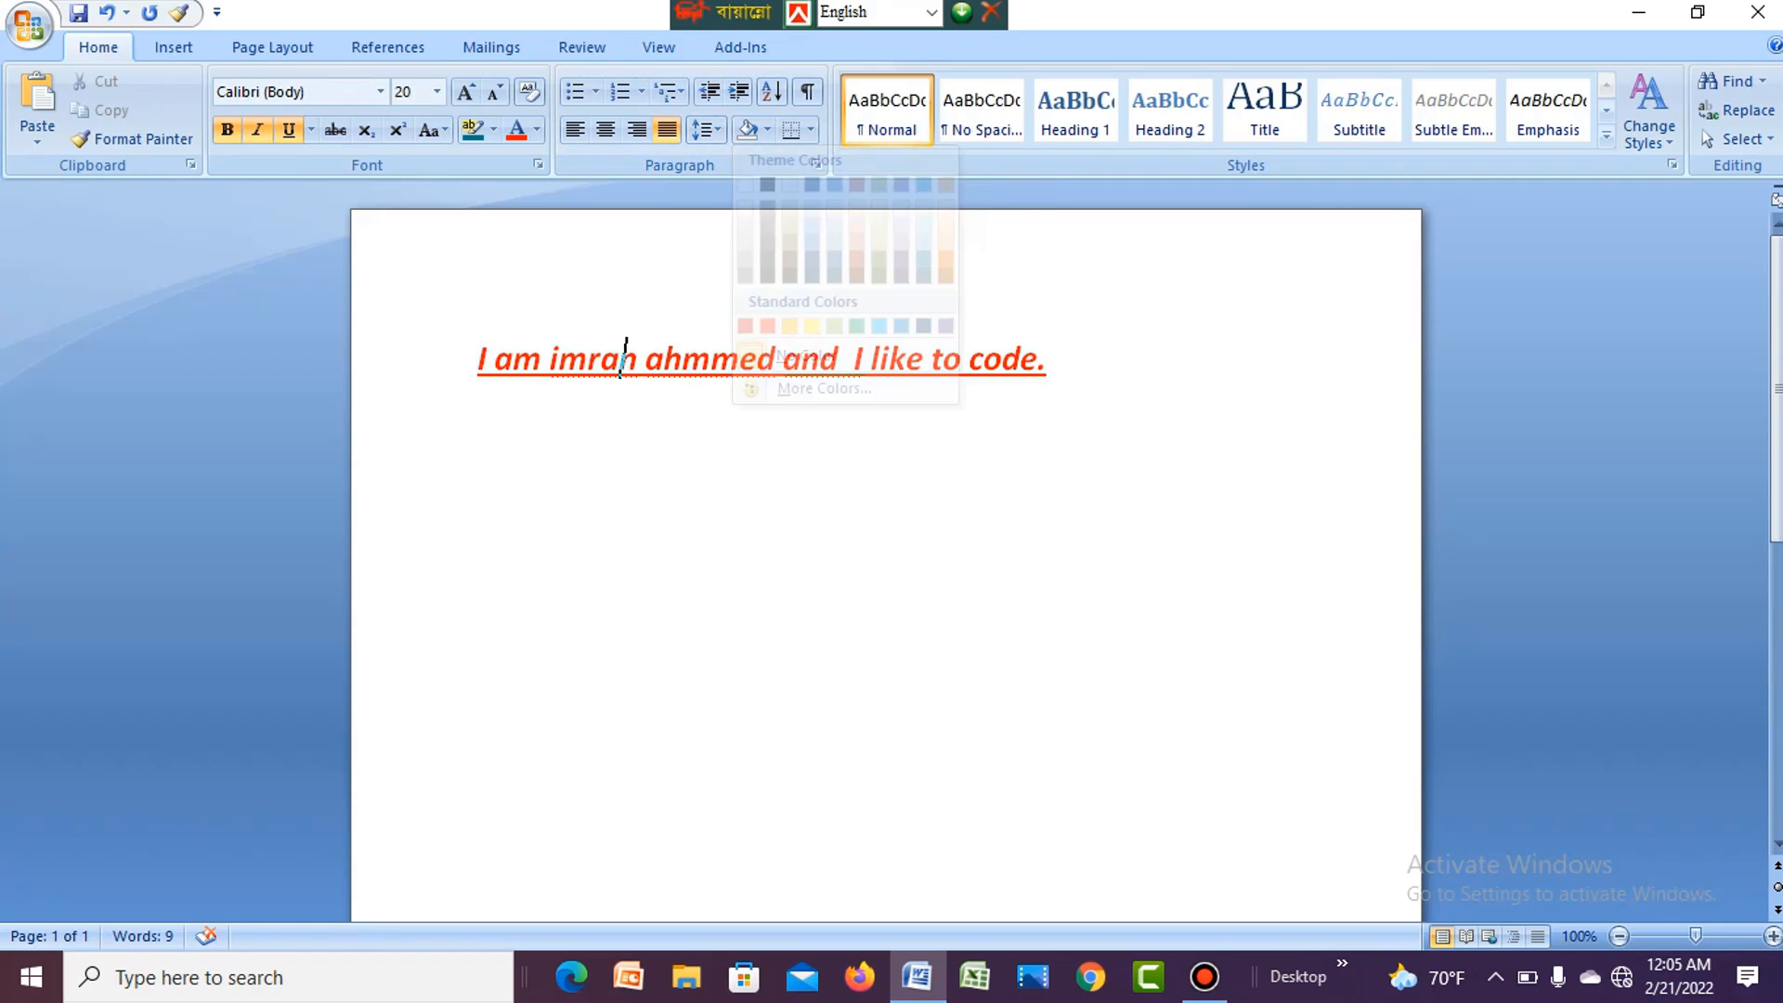
{"action": "left_click", "coordinate": [768, 130]}
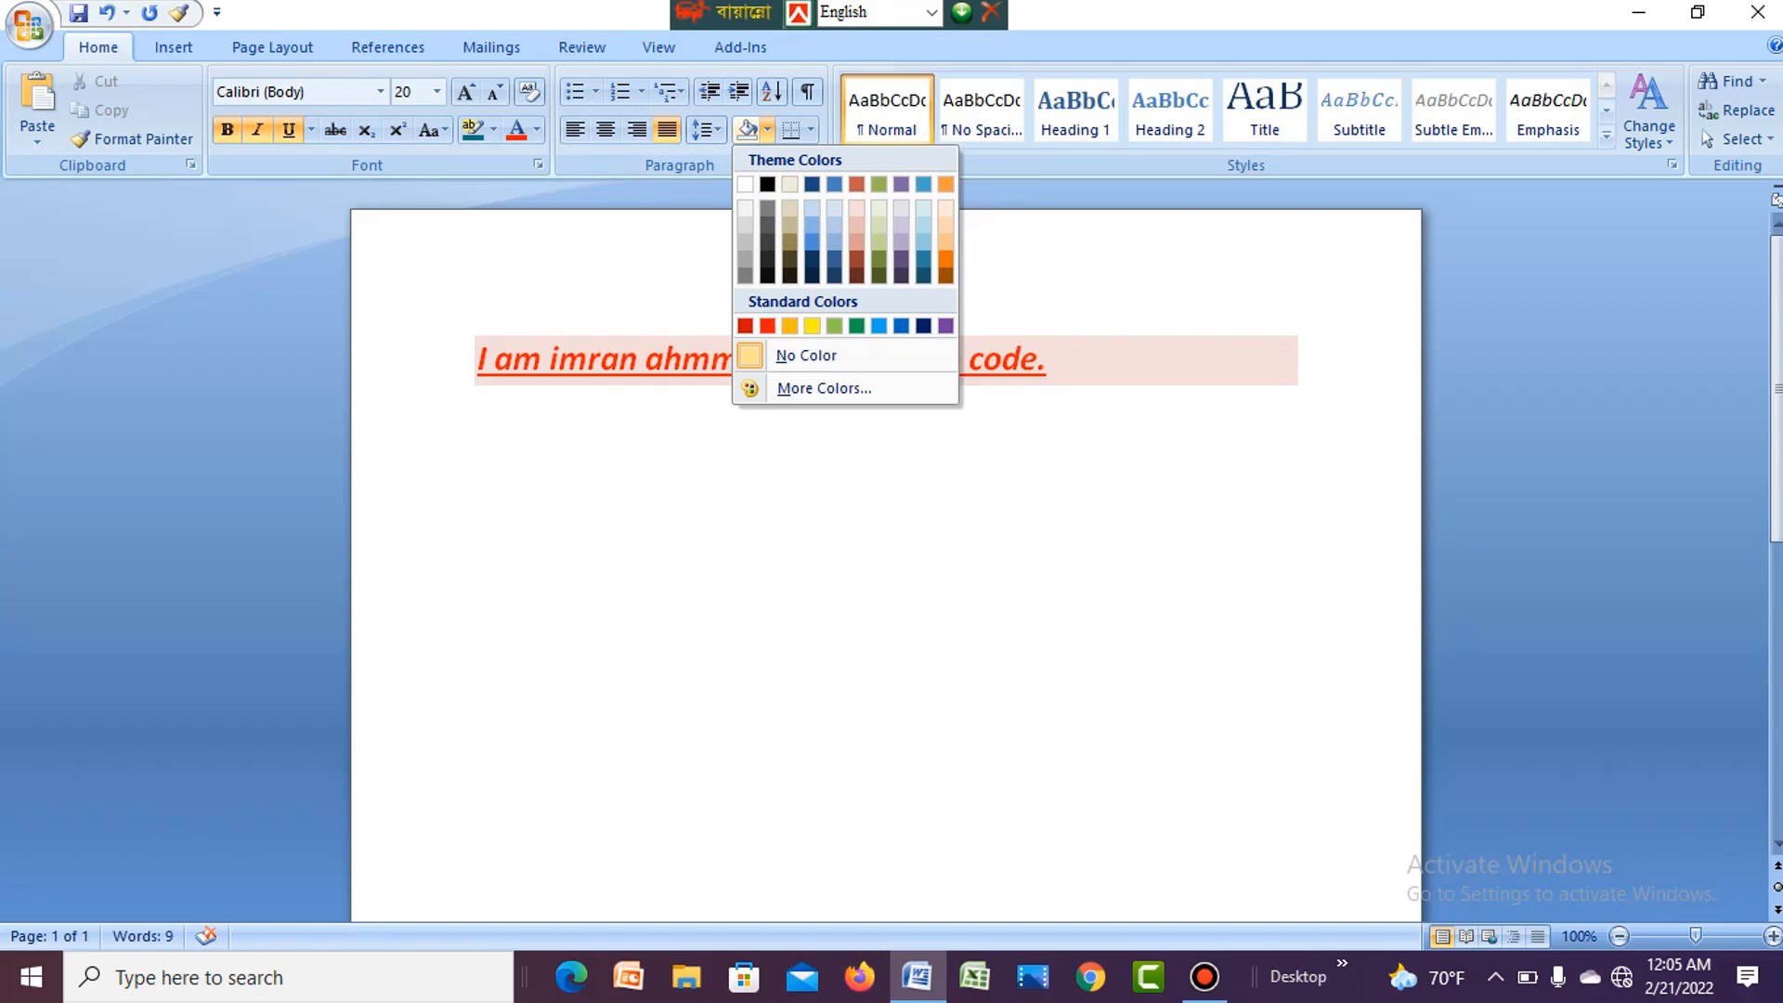
{"action": "key", "text": "Escape"}
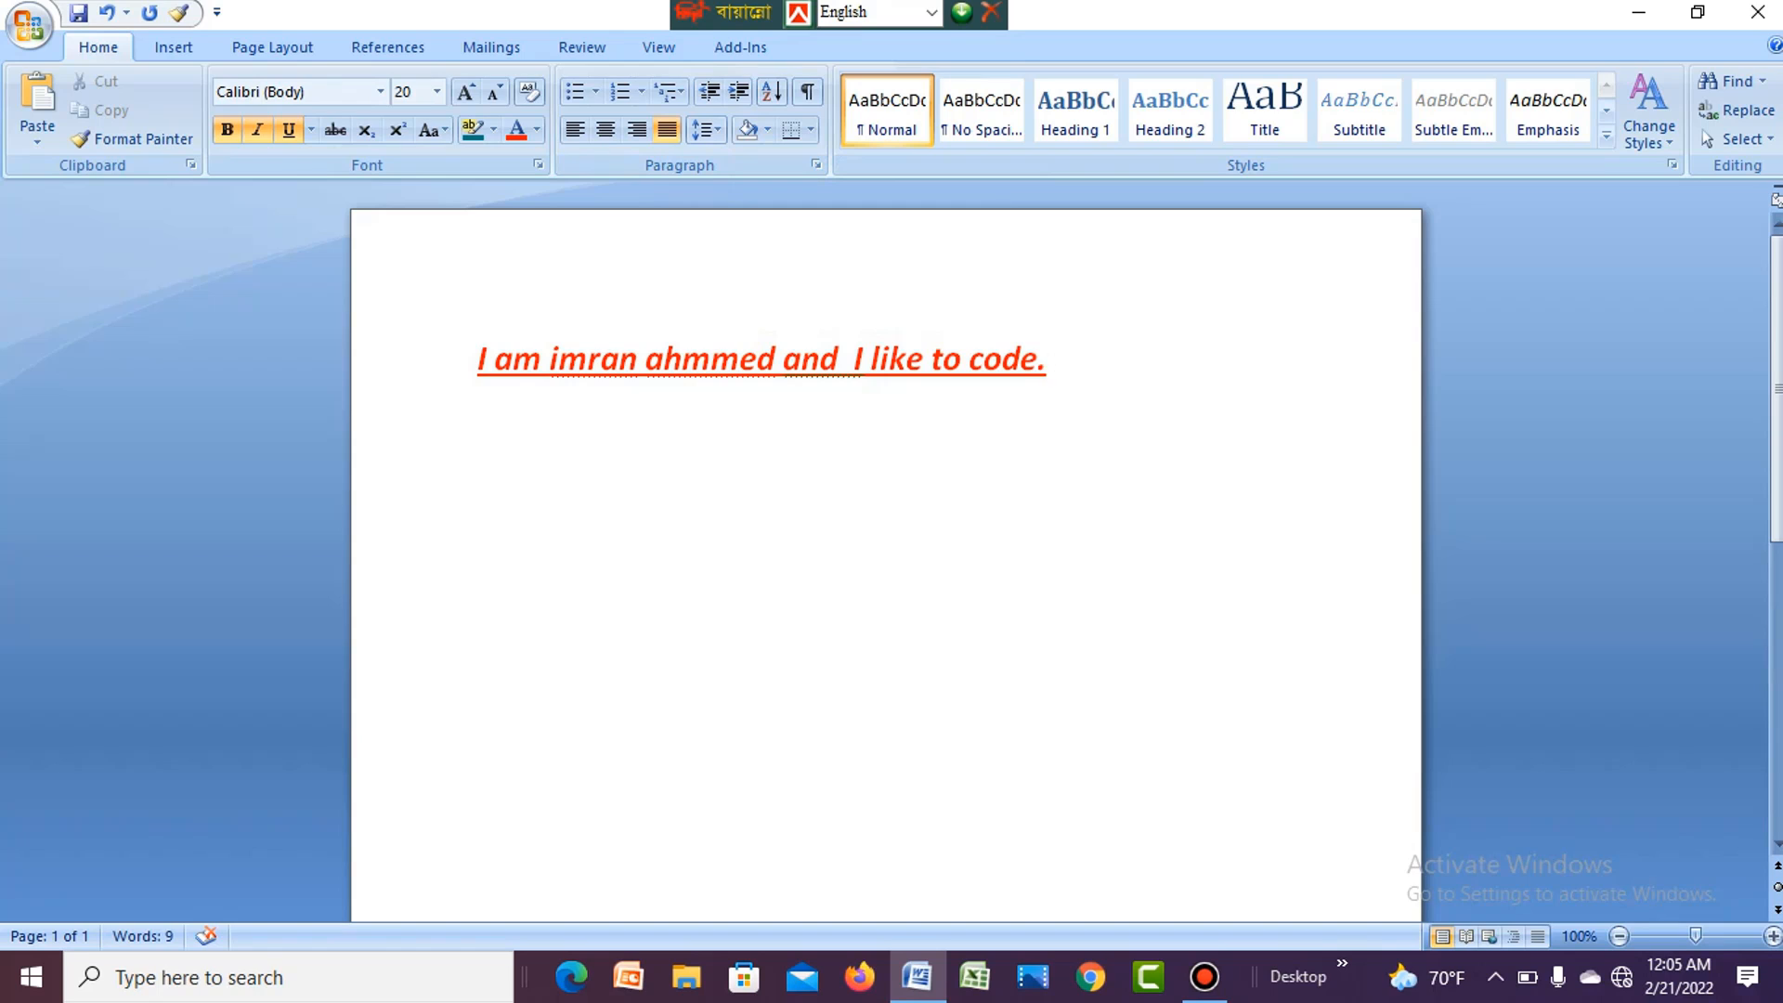
- Delete all the text in the document, leaving a blank page
{"action": "key", "text": "ctrl+shift+Left"}
{"action": "key", "text": "ctrl+shift+Left"}
{"action": "key", "text": "ctrl+shift+Left"}
{"action": "key", "text": "ctrl+shift+Left"}
{"action": "key", "text": "ctrl+shift+Left"}
{"action": "key", "text": "ctrl+shift+Left"}
{"action": "key", "text": "ctrl+shift+Left"}
{"action": "key", "text": "ctrl+shift+Left"}
{"action": "key", "text": "ctrl+shift+Left"}
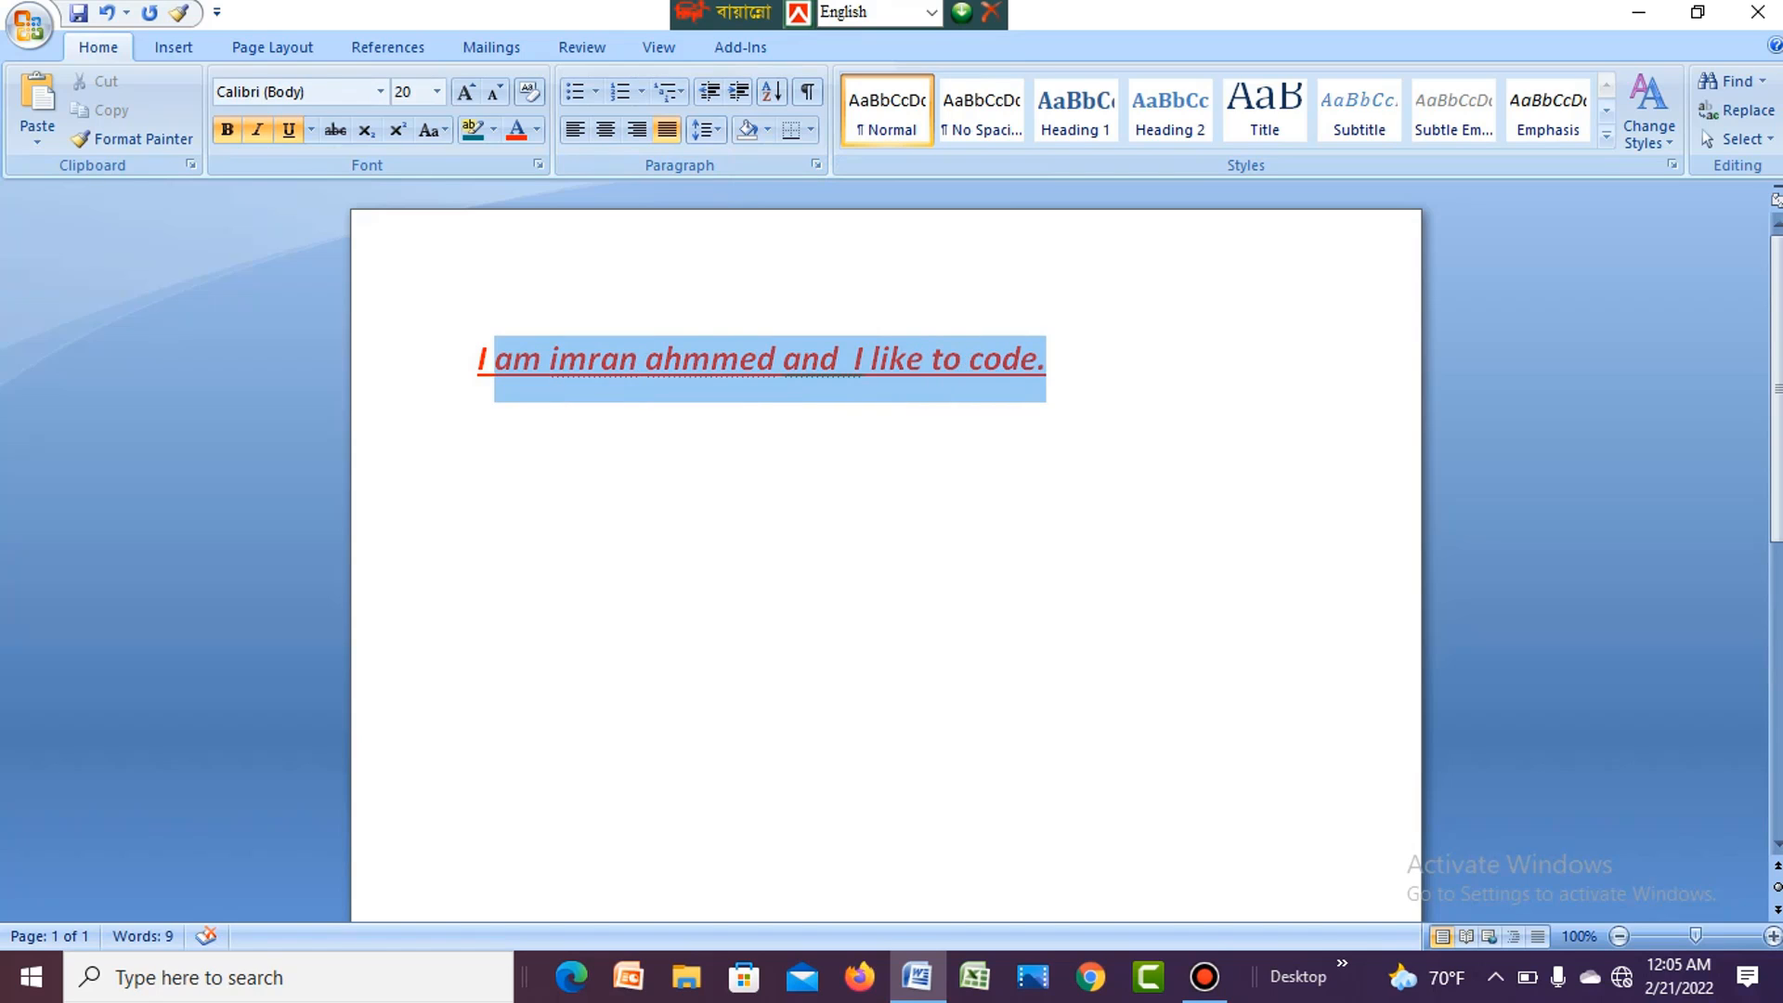
{"action": "key", "text": "ctrl+a"}
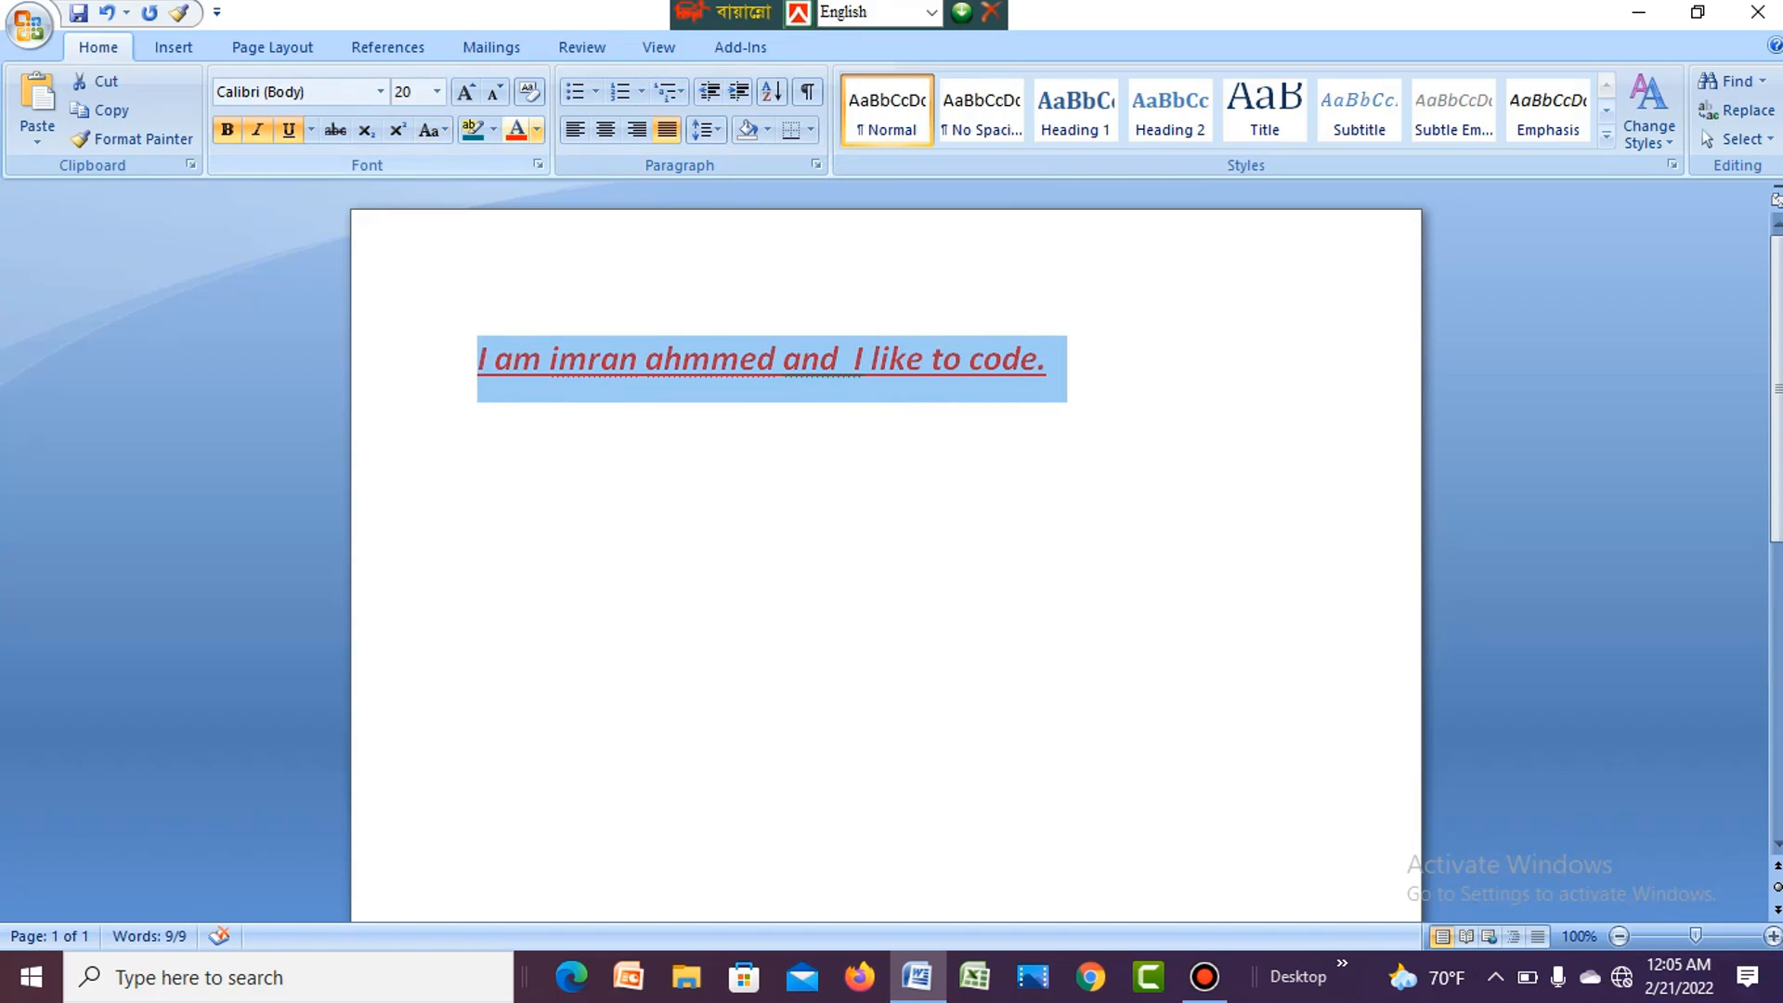
{"action": "key", "text": "Delete"}
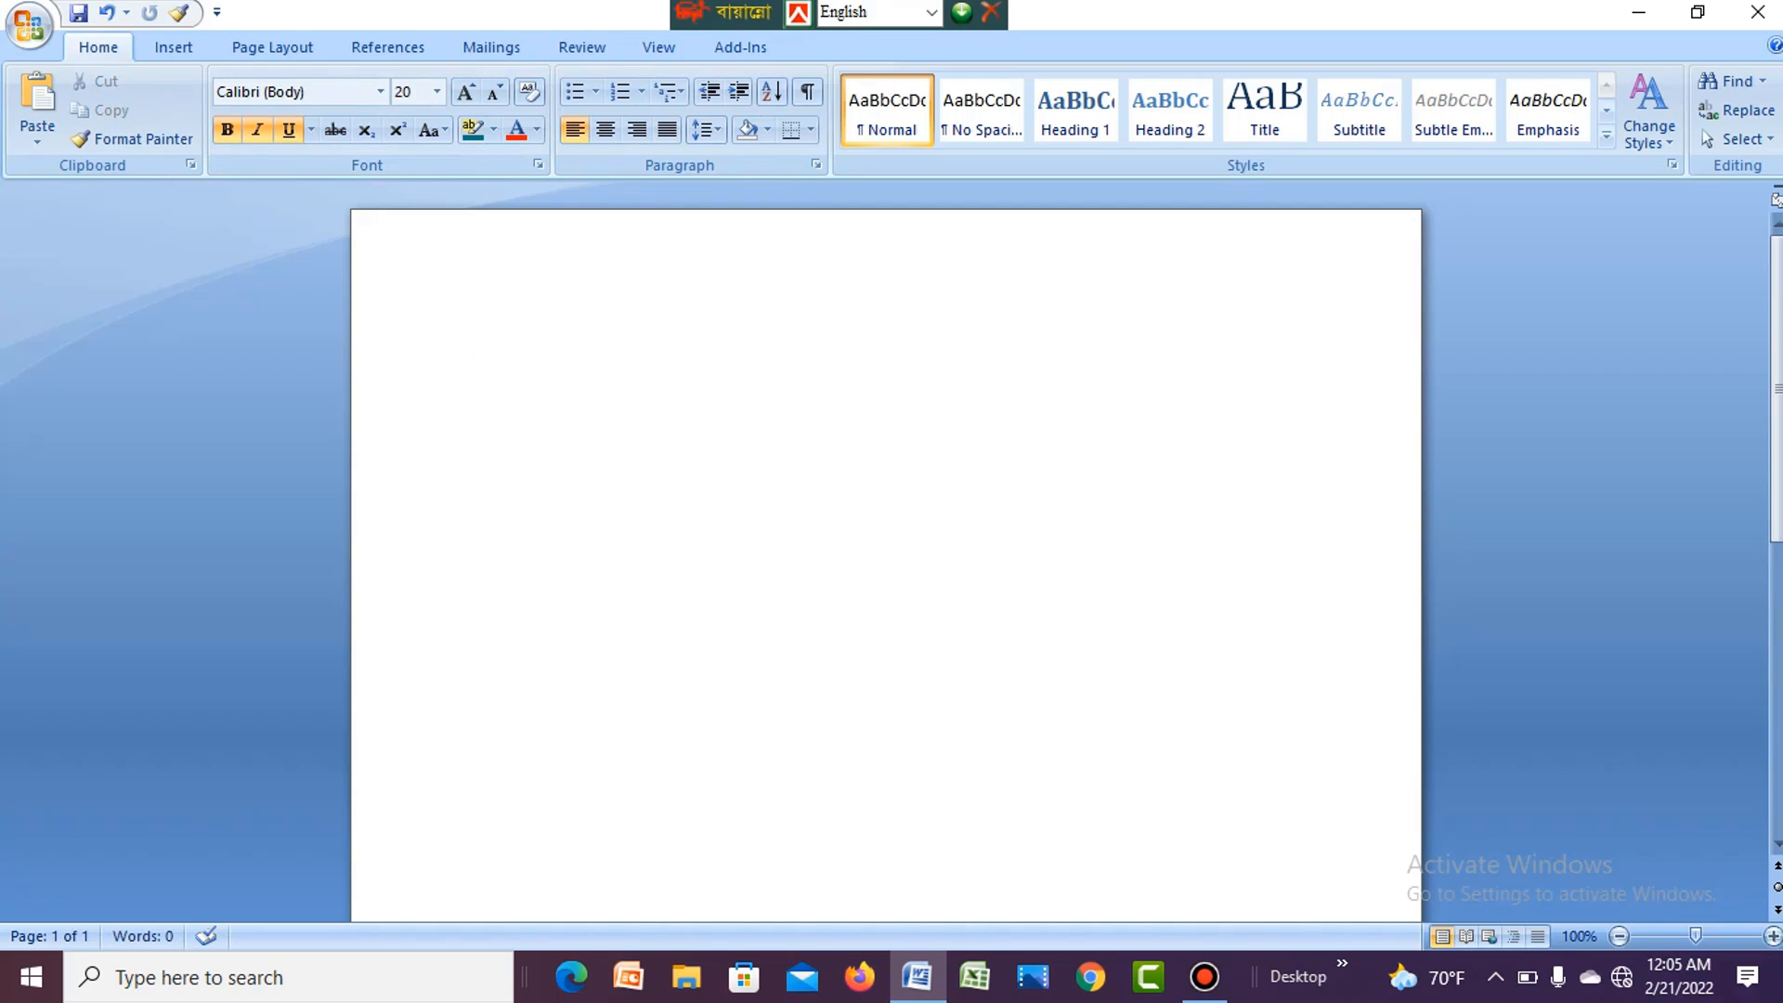
- Draw the outer border of a table freehand on the upper part of the blank page with Draw Table
{"action": "left_click", "coordinate": [174, 47]}
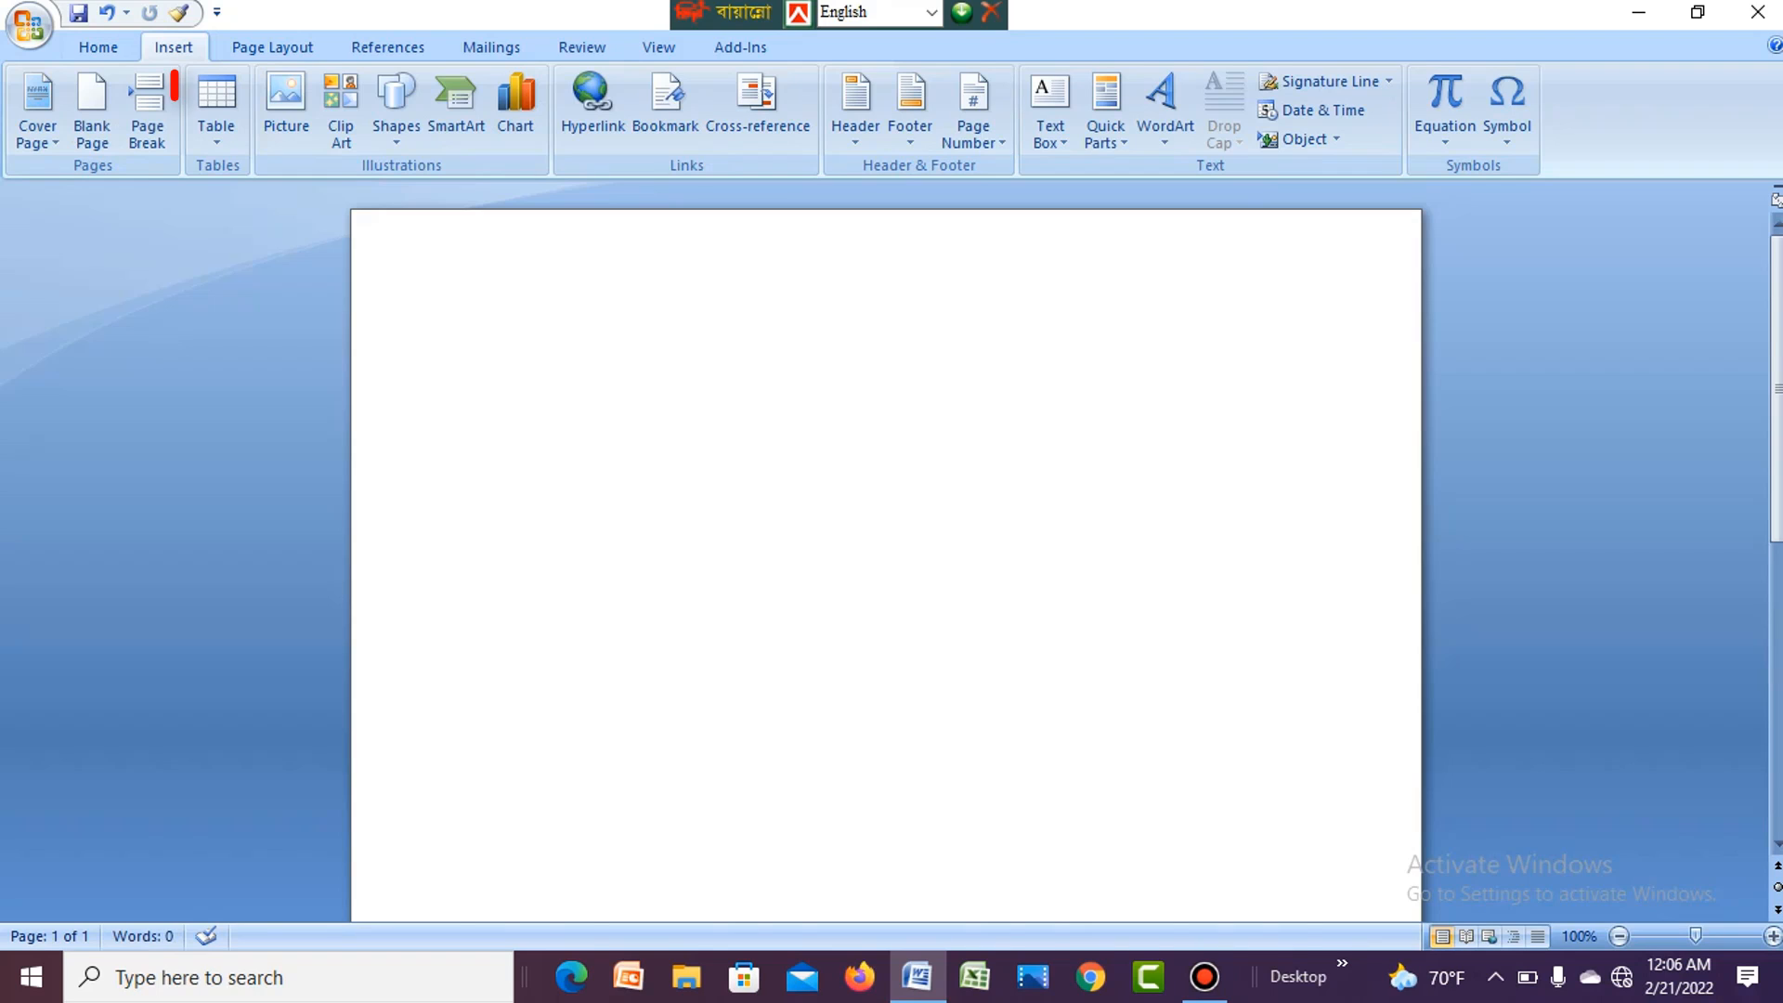
{"action": "left_click", "coordinate": [217, 111]}
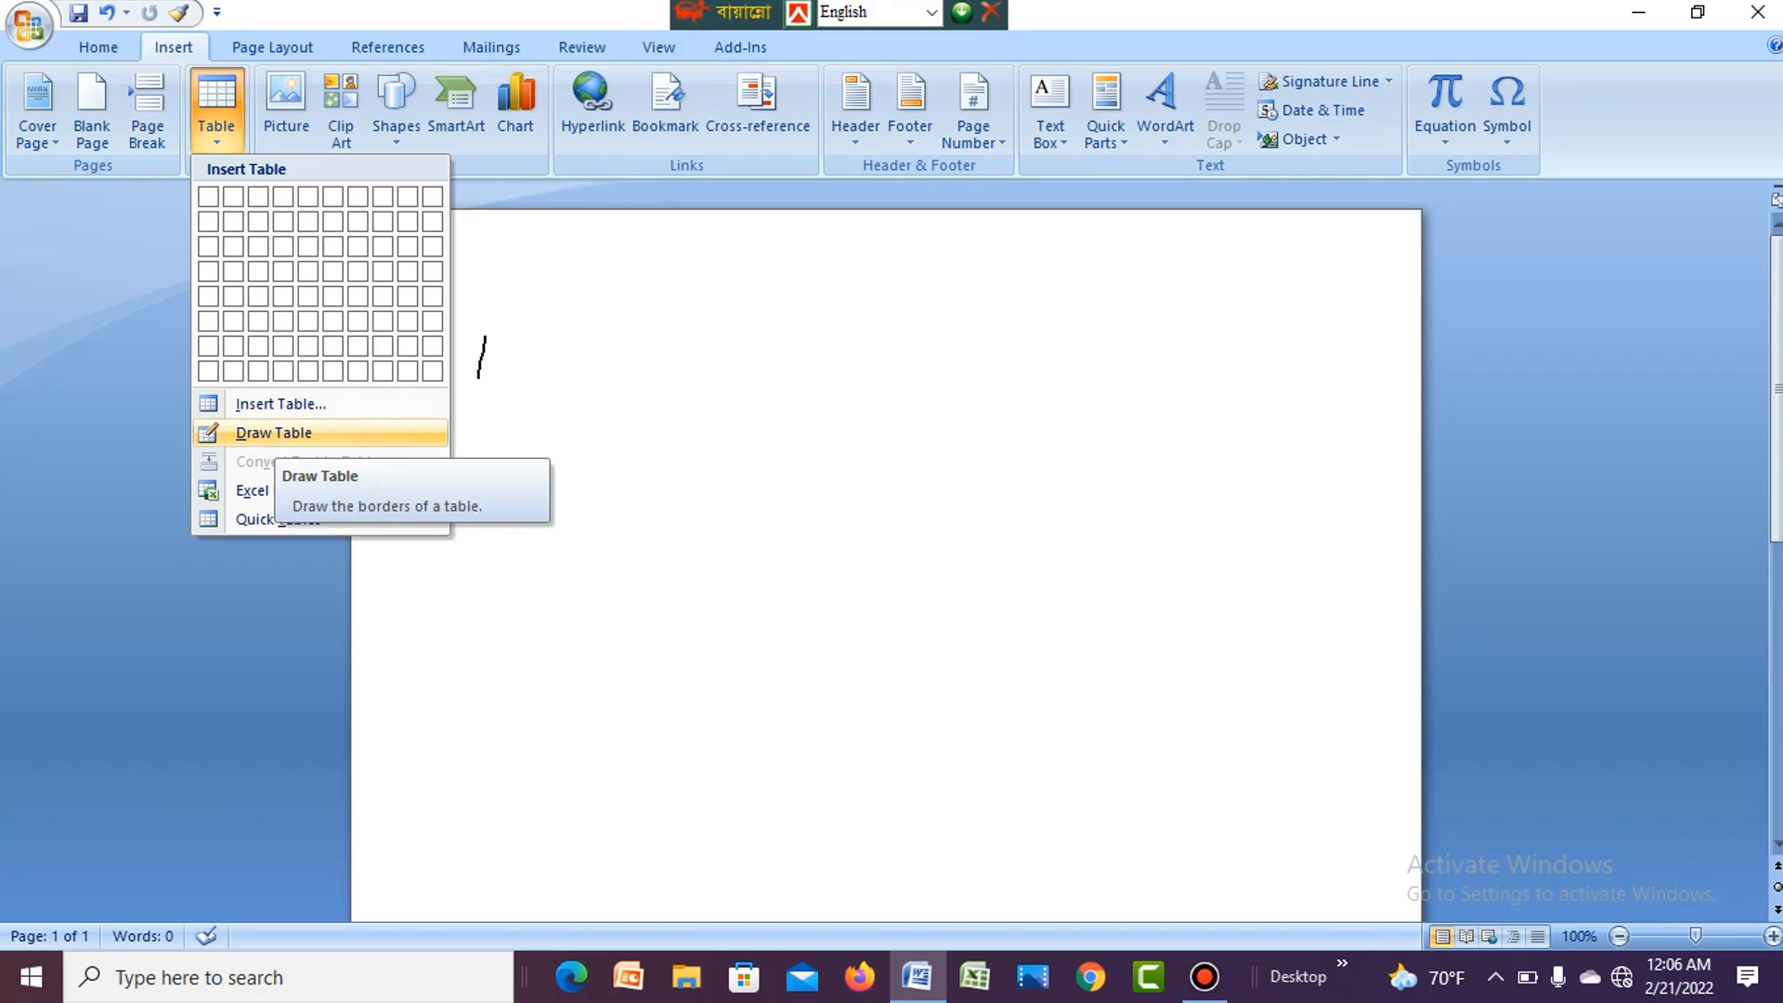
{"action": "left_click", "coordinate": [274, 433]}
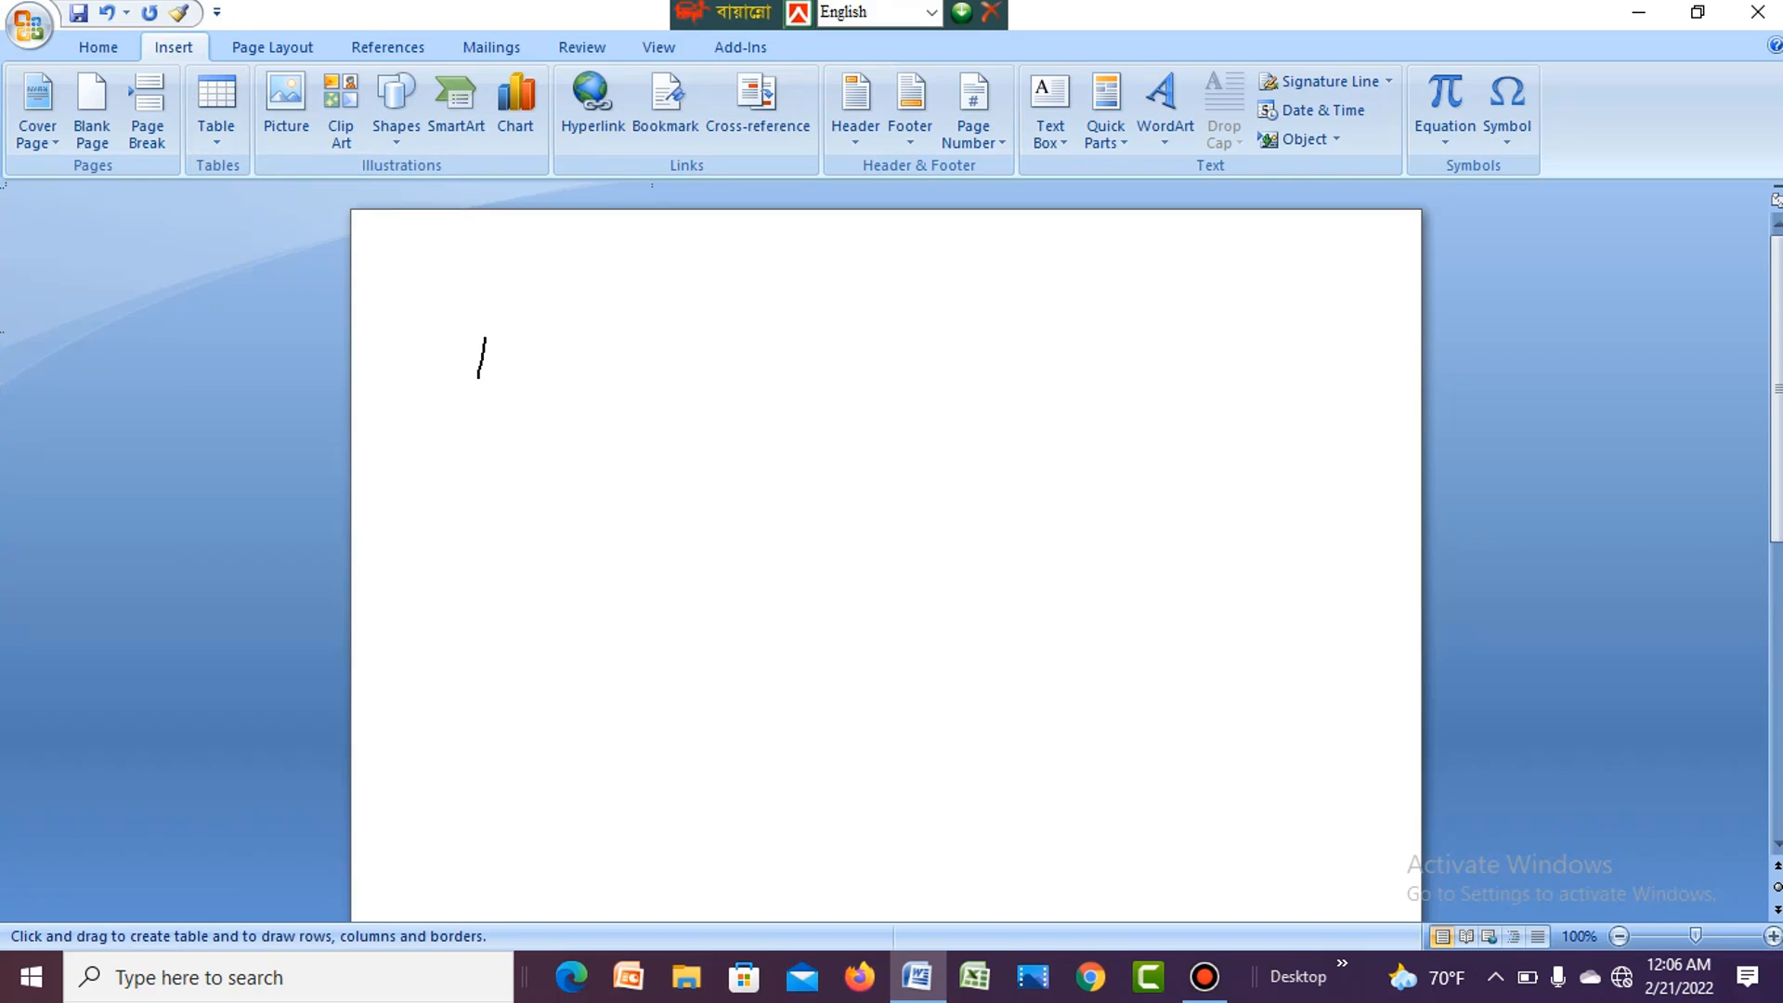
{"action": "left_click_drag", "start_coordinate": [640, 314], "coordinate": [754, 389]}
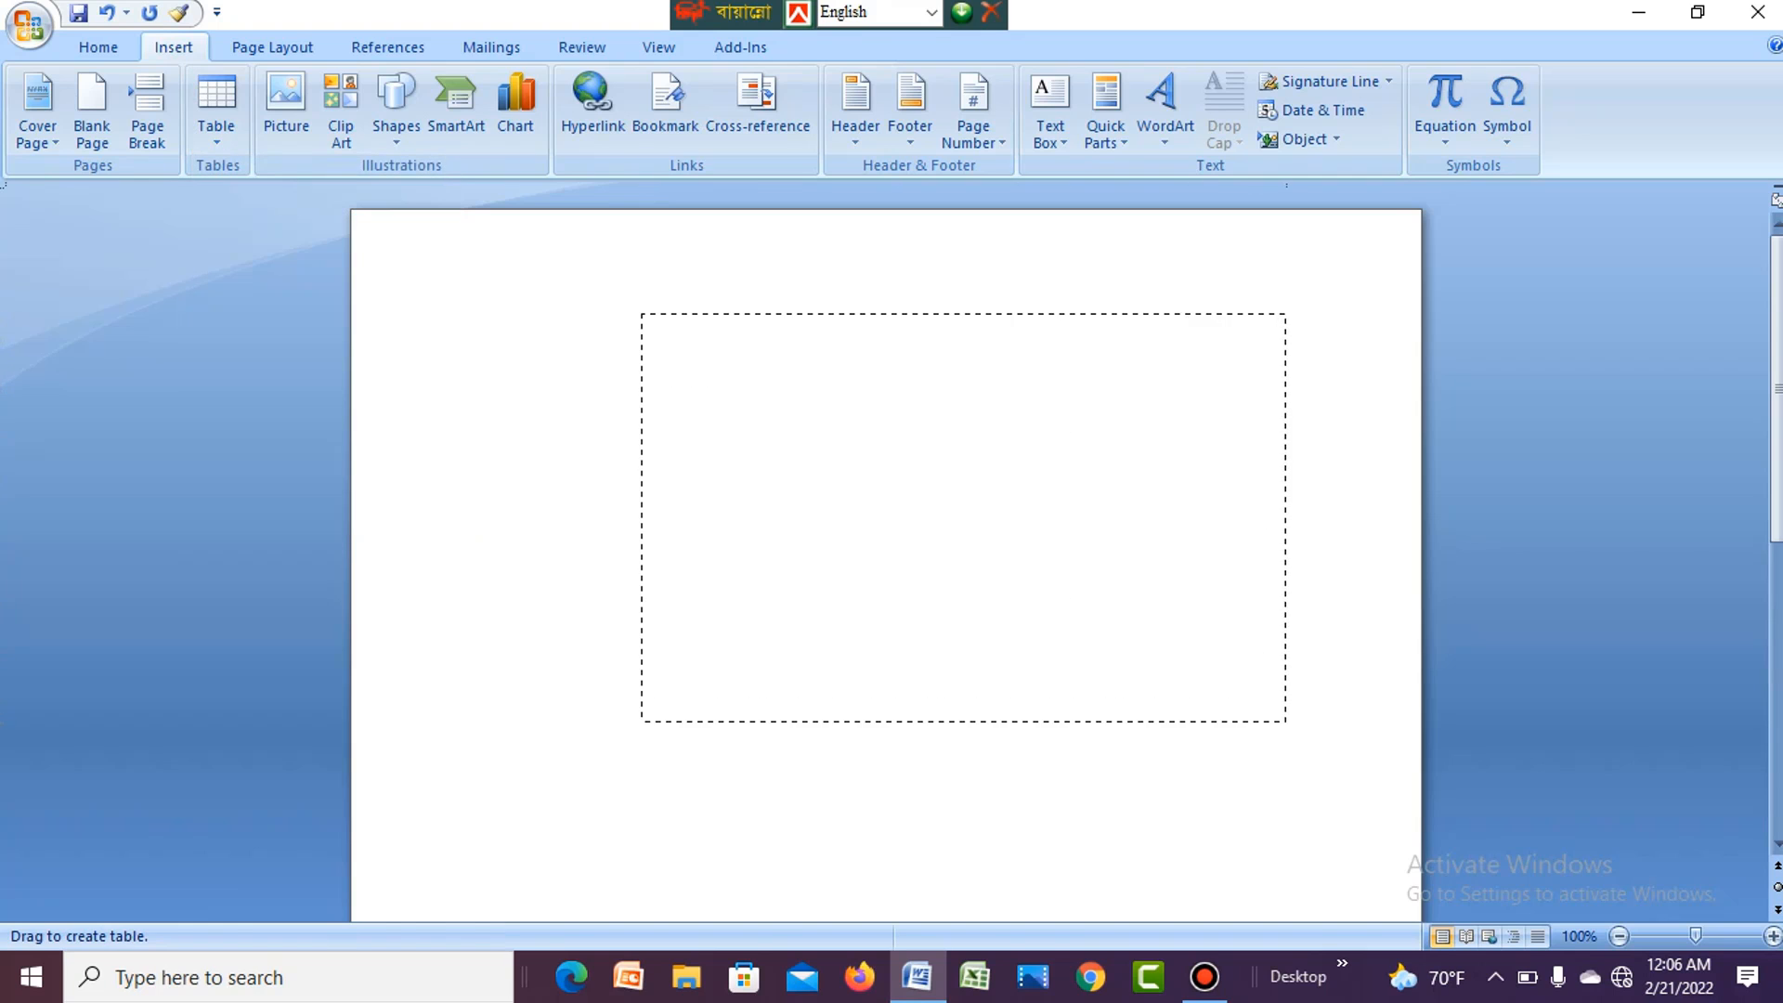